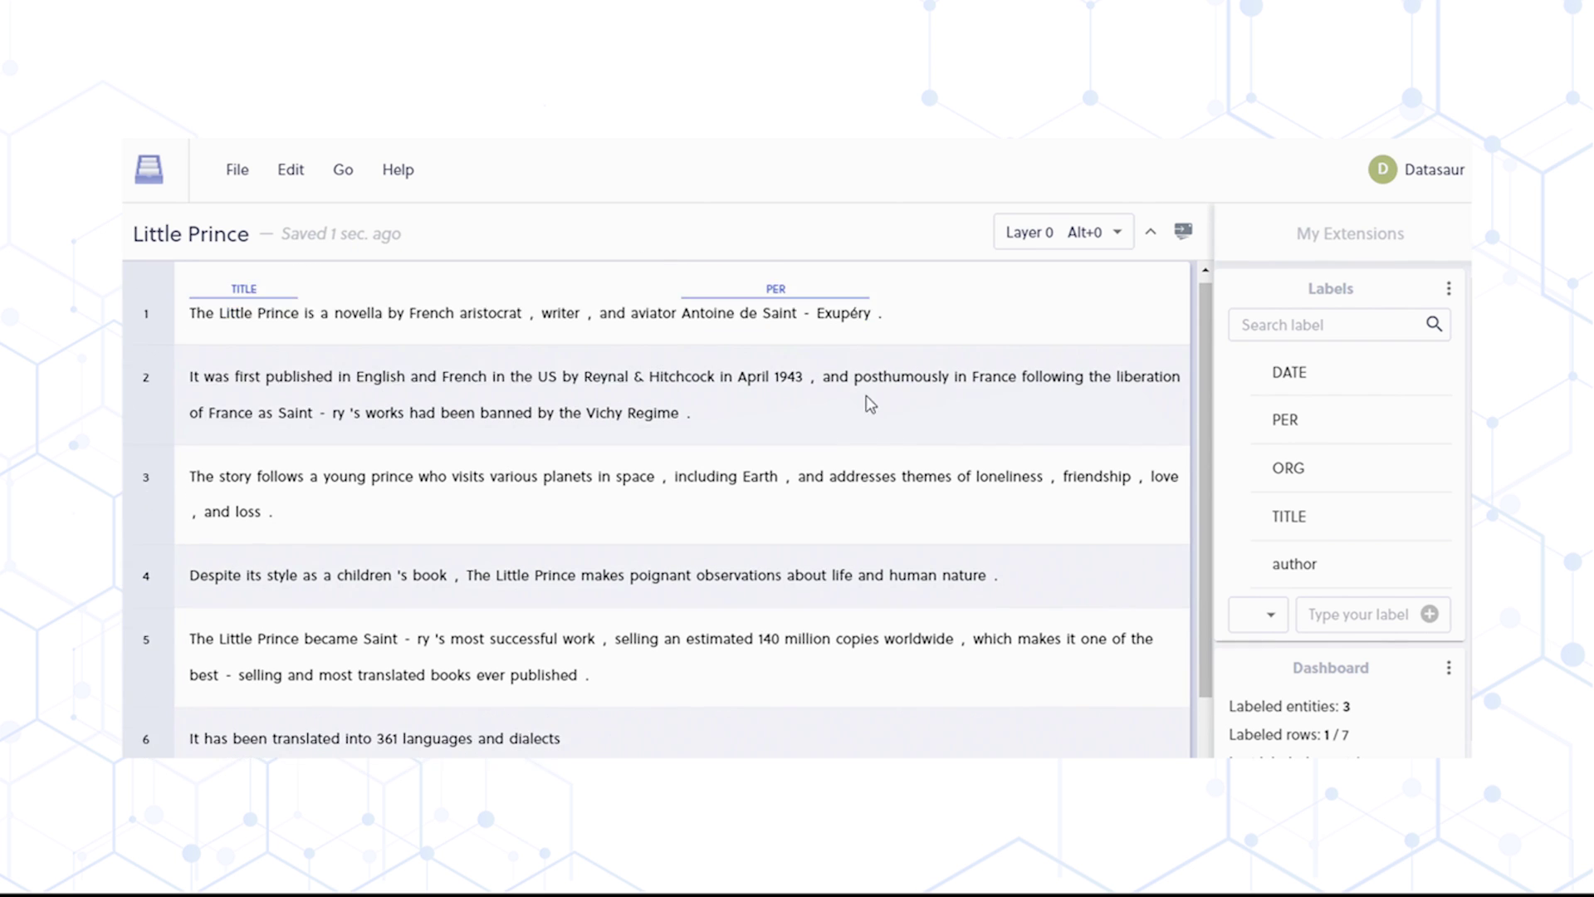
Draw an 'author' relation arrow from the PER author name to the TITLE book name.
click(775, 288)
click(243, 288)
click(502, 467)
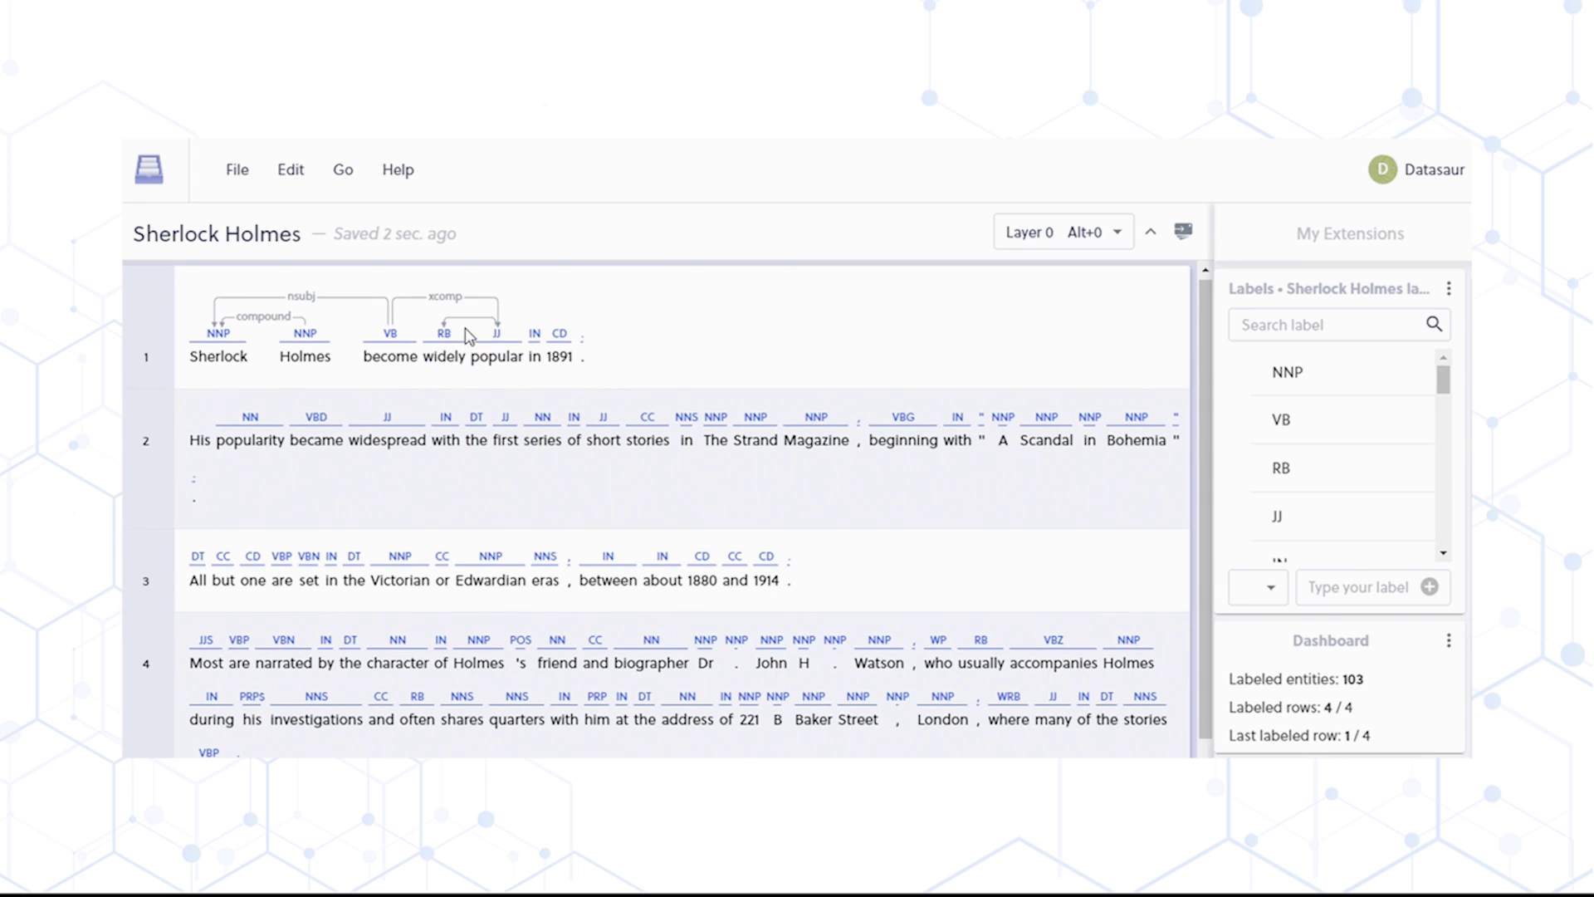
Keep 'popular' tagged JJ and delete the existing advmod arc.
click(502, 332)
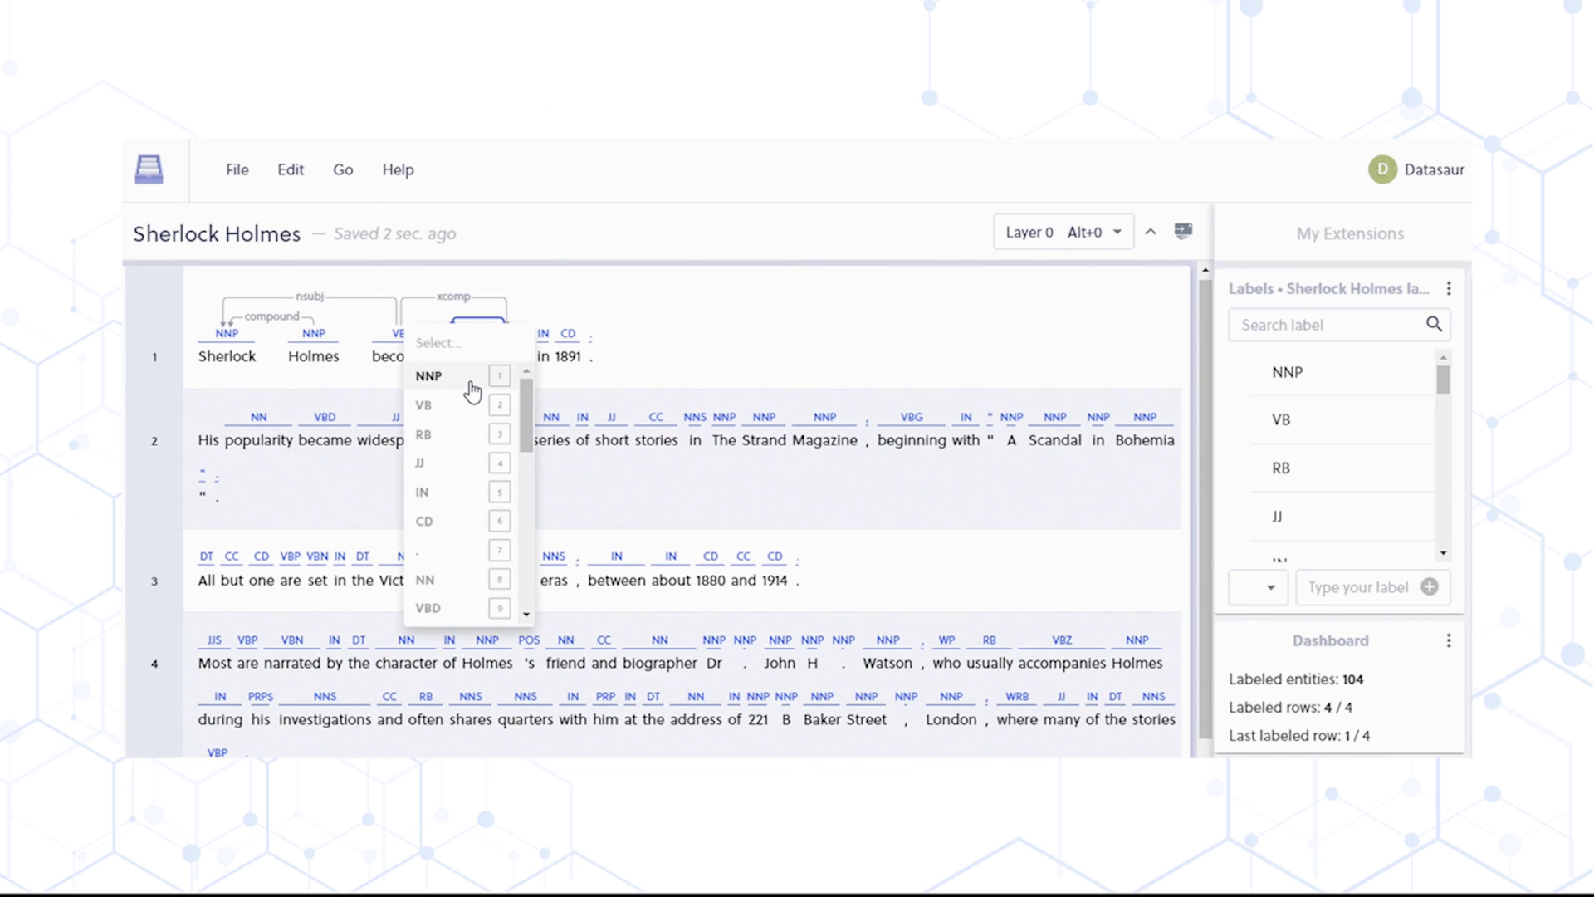
click(427, 455)
click(472, 316)
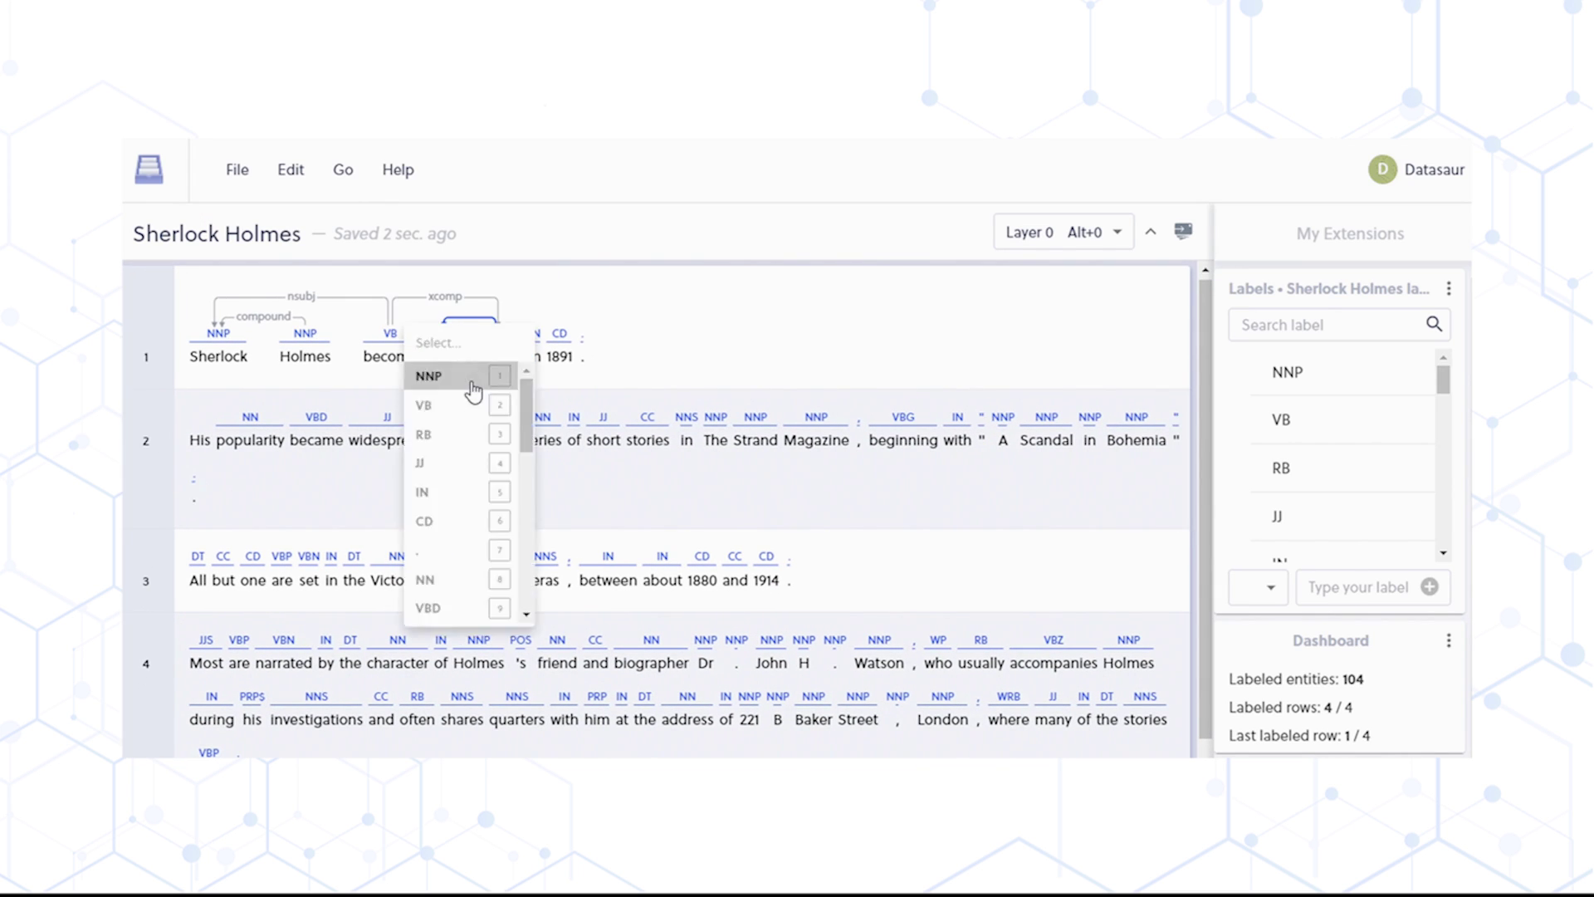
key(Delete)
Draw a new arc from JJ 'popular' to RB 'widely' and bring up its label choices.
click(444, 336)
click(441, 370)
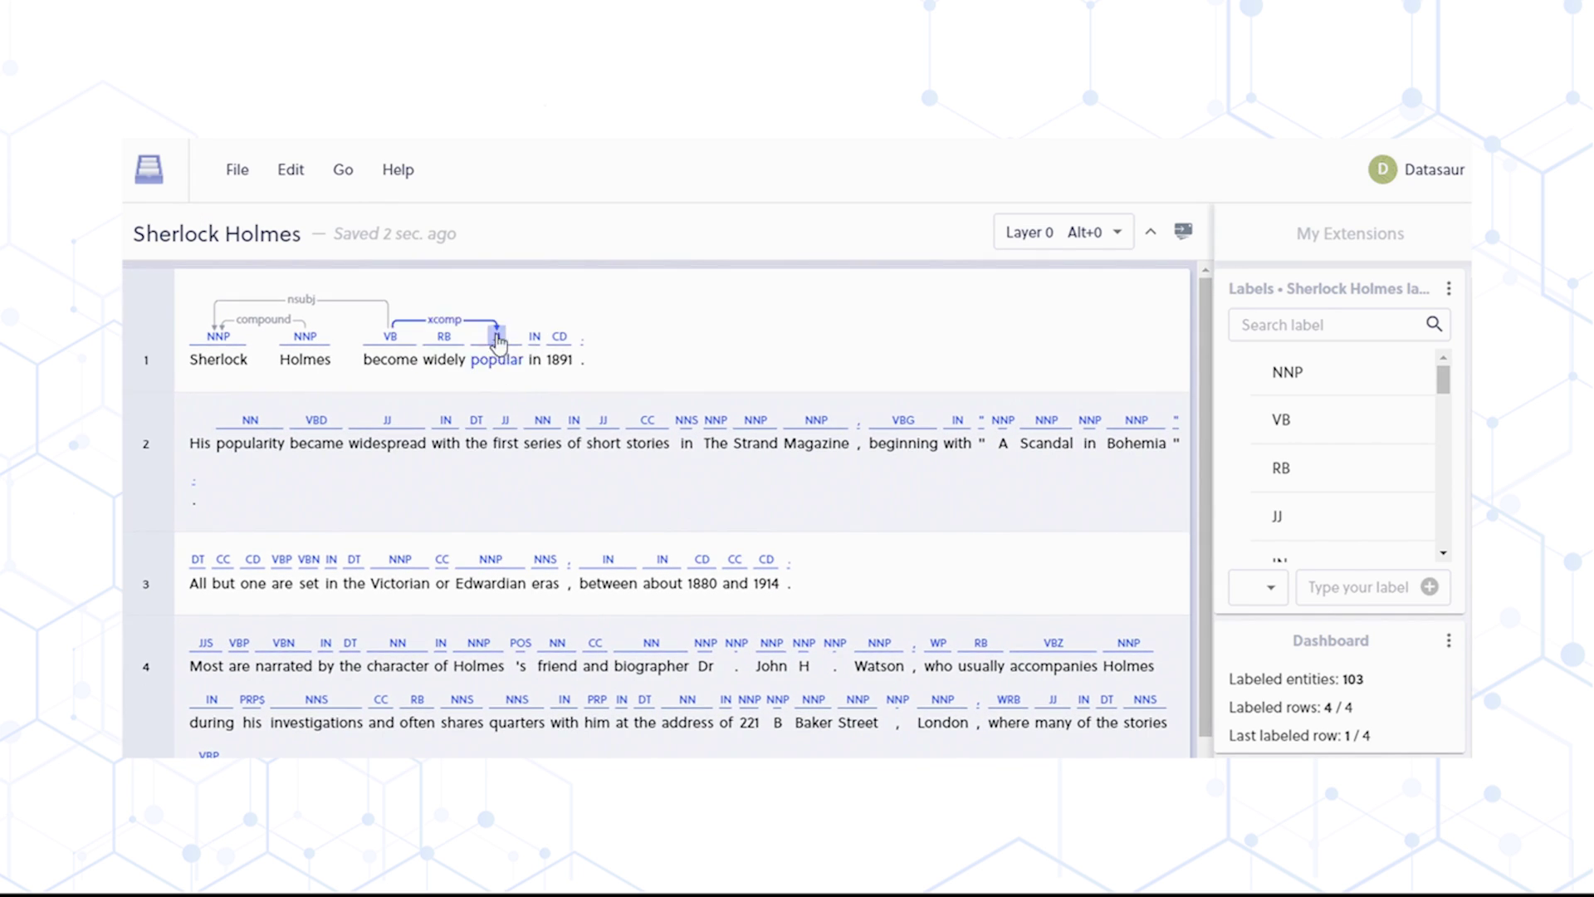
click(465, 326)
key(Escape)
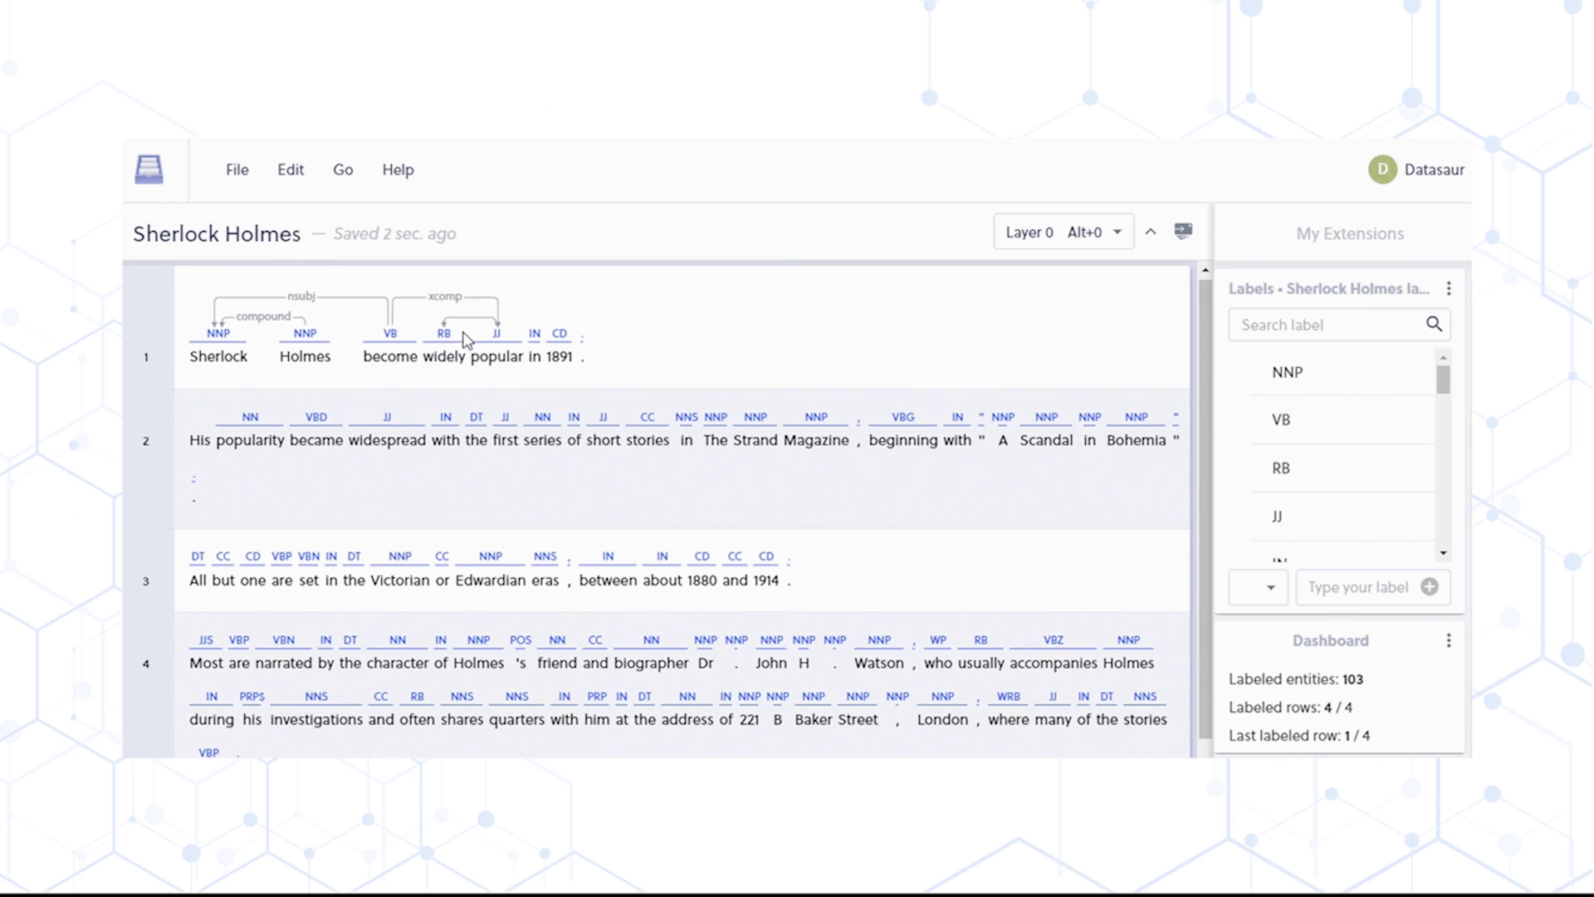
click(475, 318)
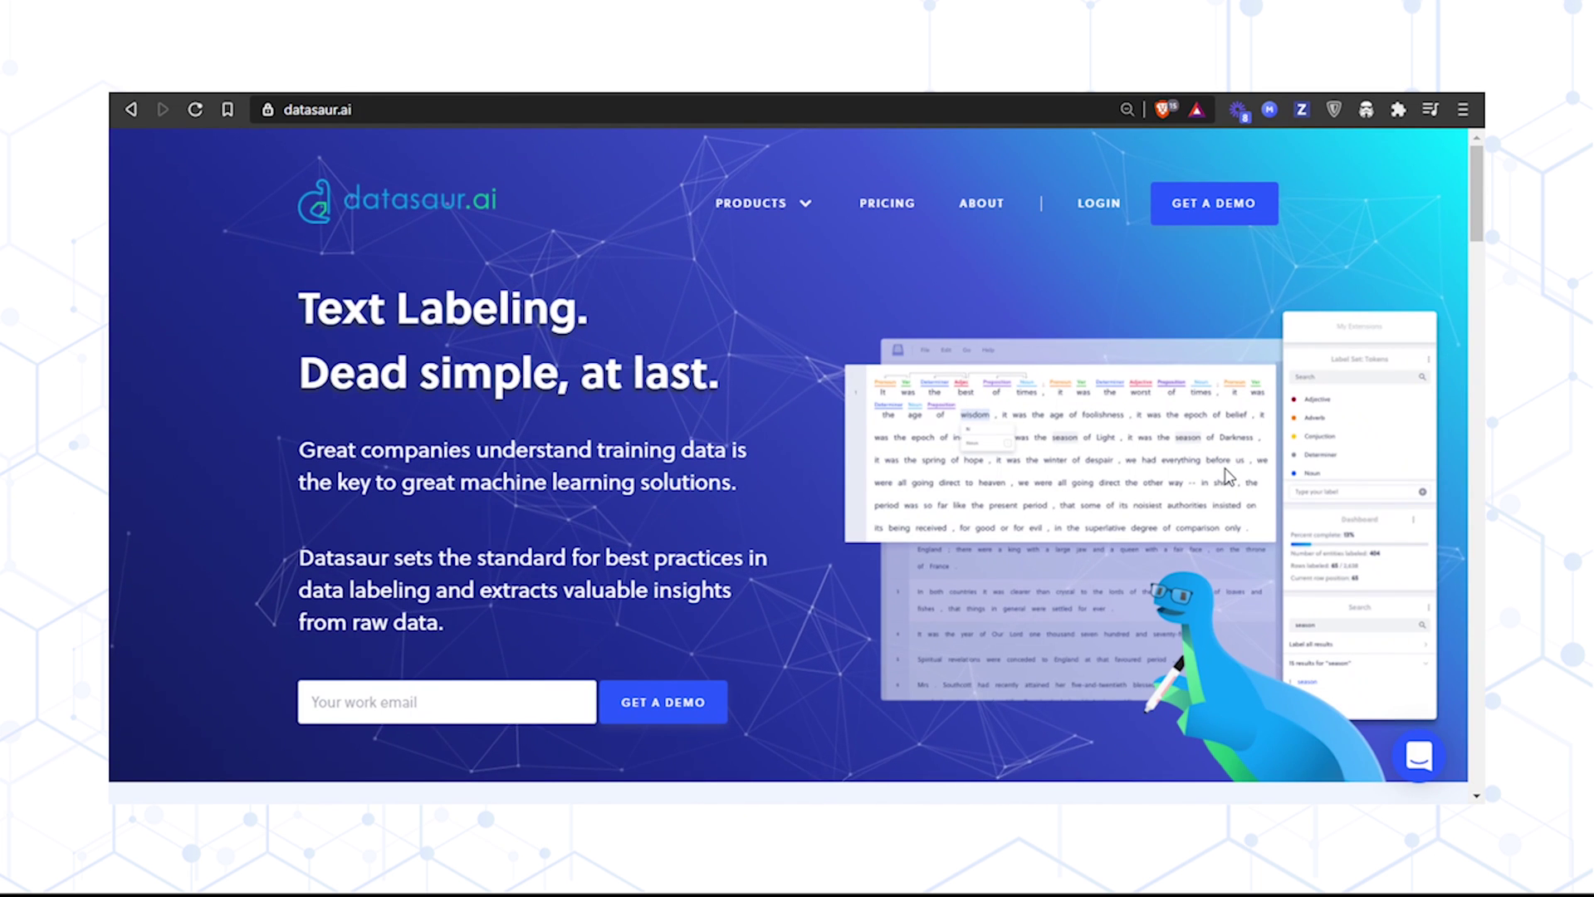
Scroll the datasaur.ai homepage, then go to PRODUCTS and scroll down to Document labeling.
scroll(1227, 475, down, 5)
scroll(1225, 469, down, 5)
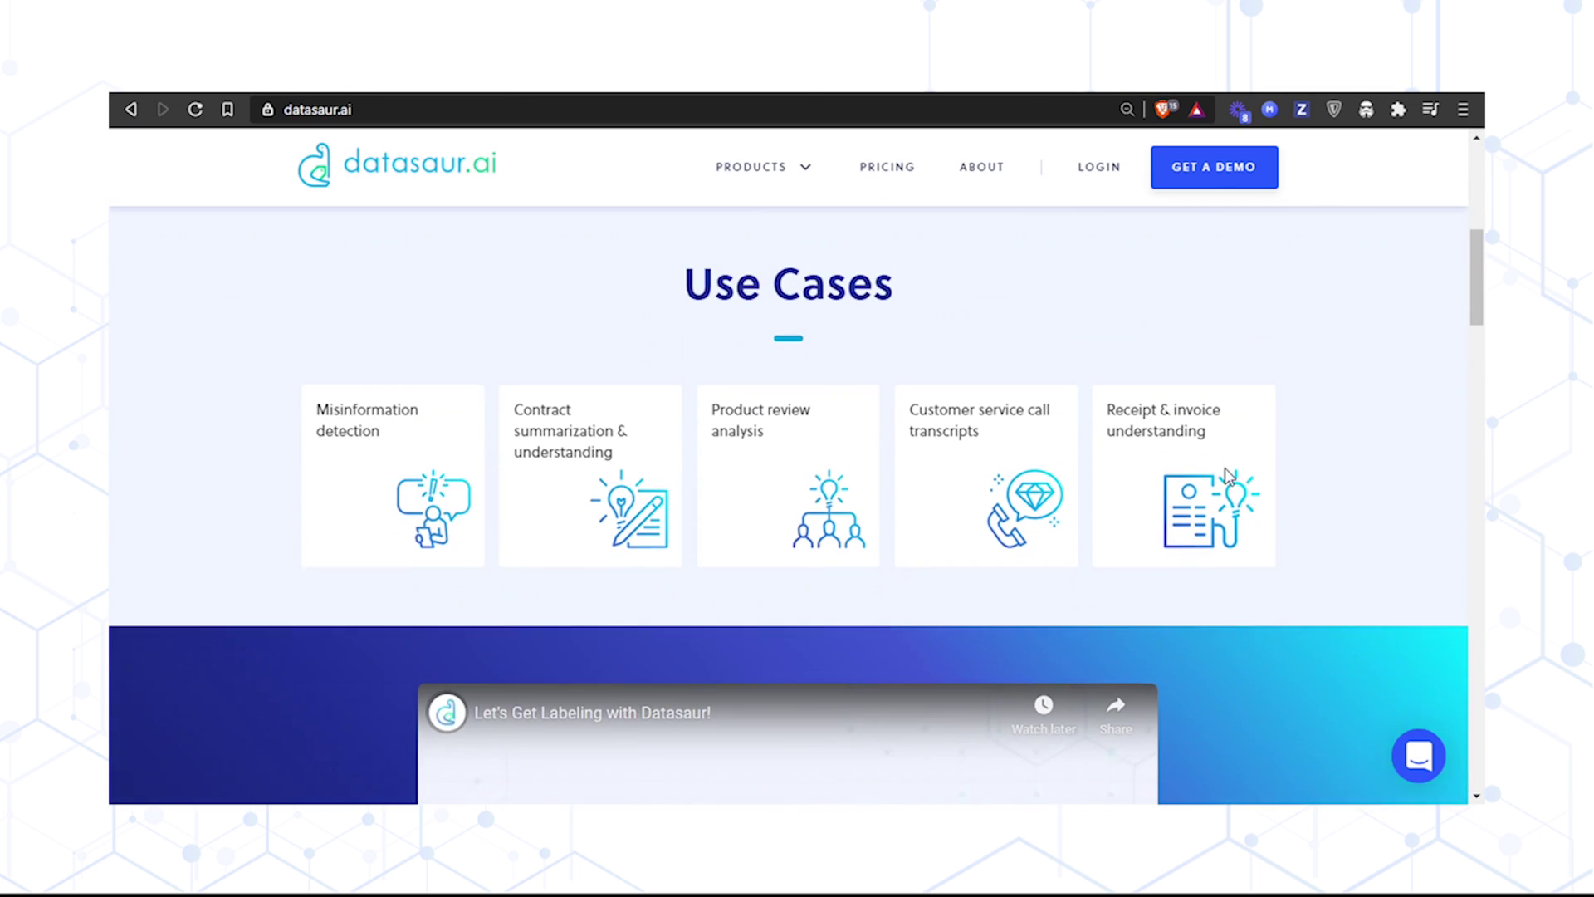
scroll(1226, 469, down, 8)
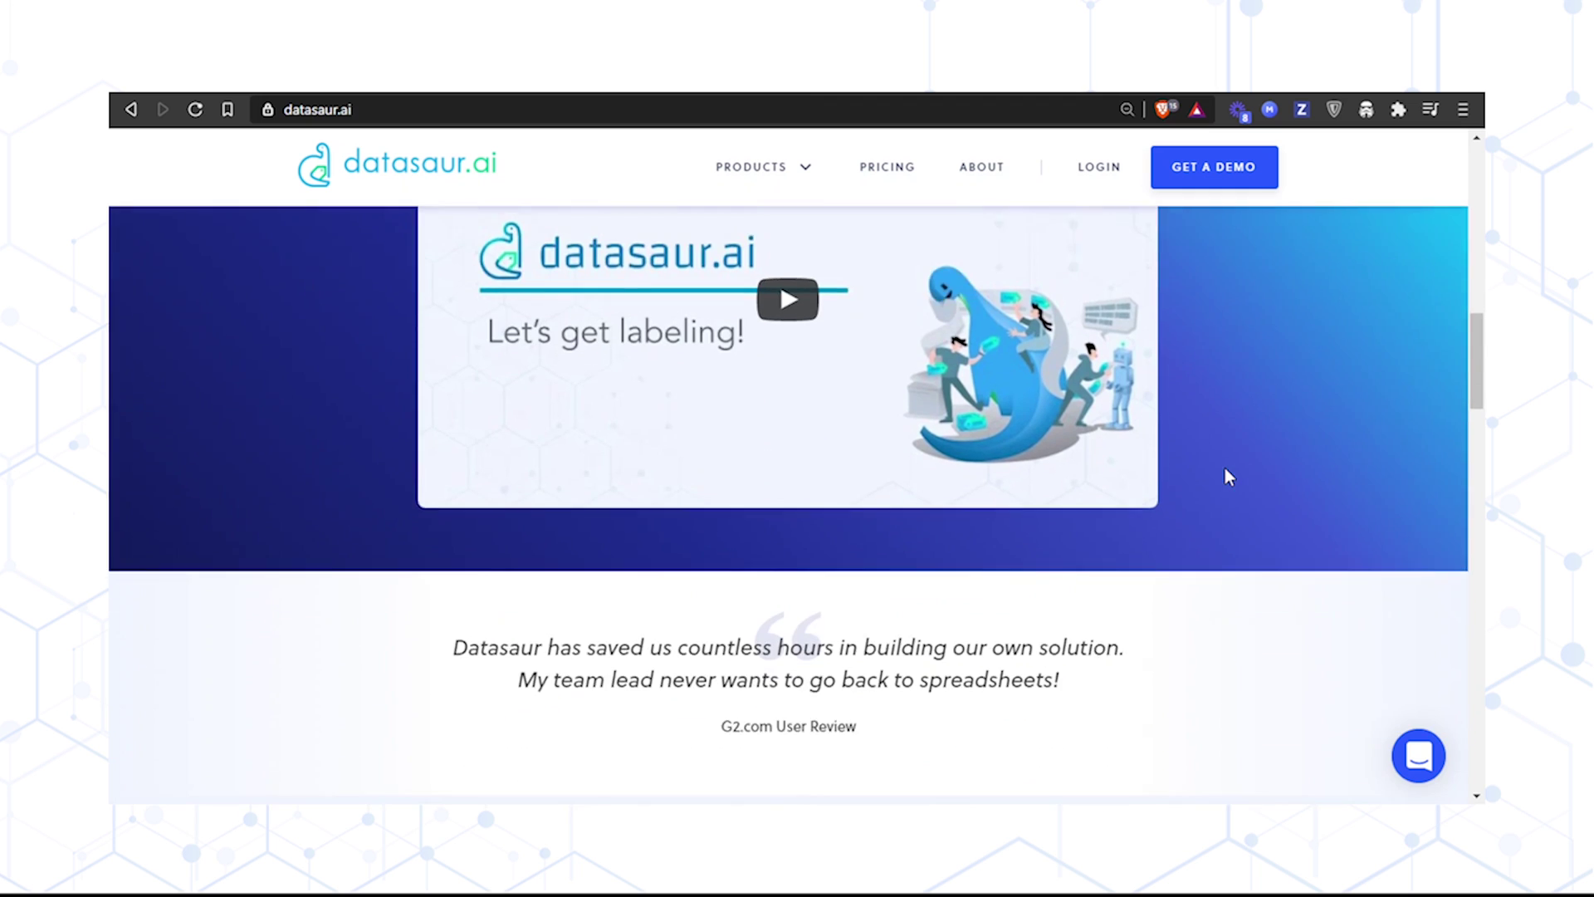
scroll(1228, 475, down, 5)
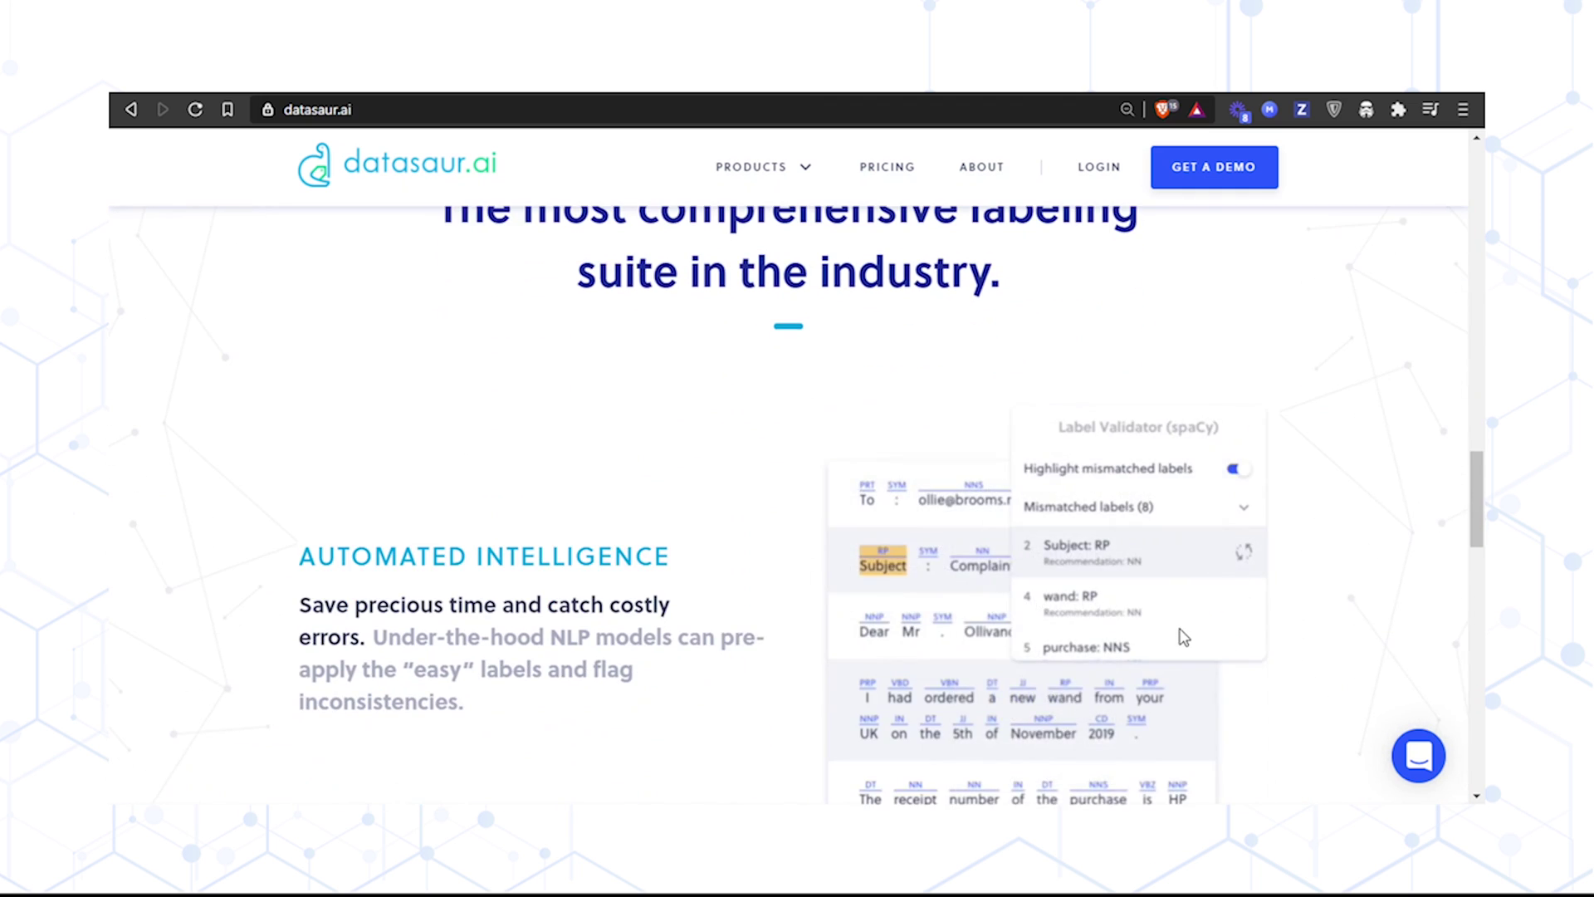
scroll(1183, 637, down, 3)
scroll(1183, 637, down, 4)
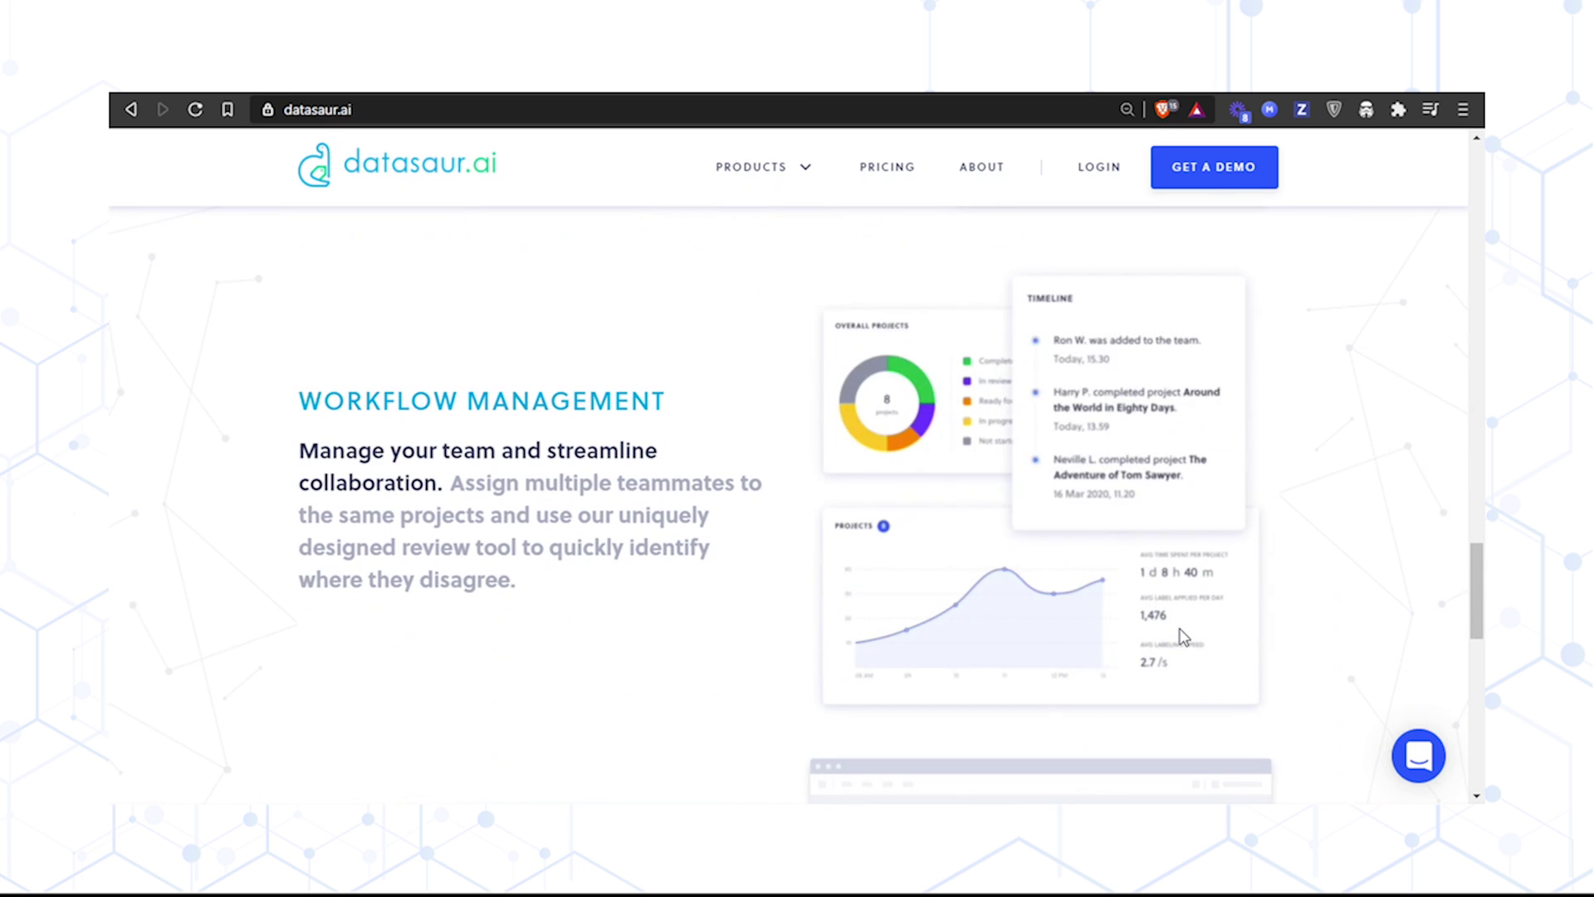
scroll(1183, 637, down, 4)
scroll(1183, 636, down, 2)
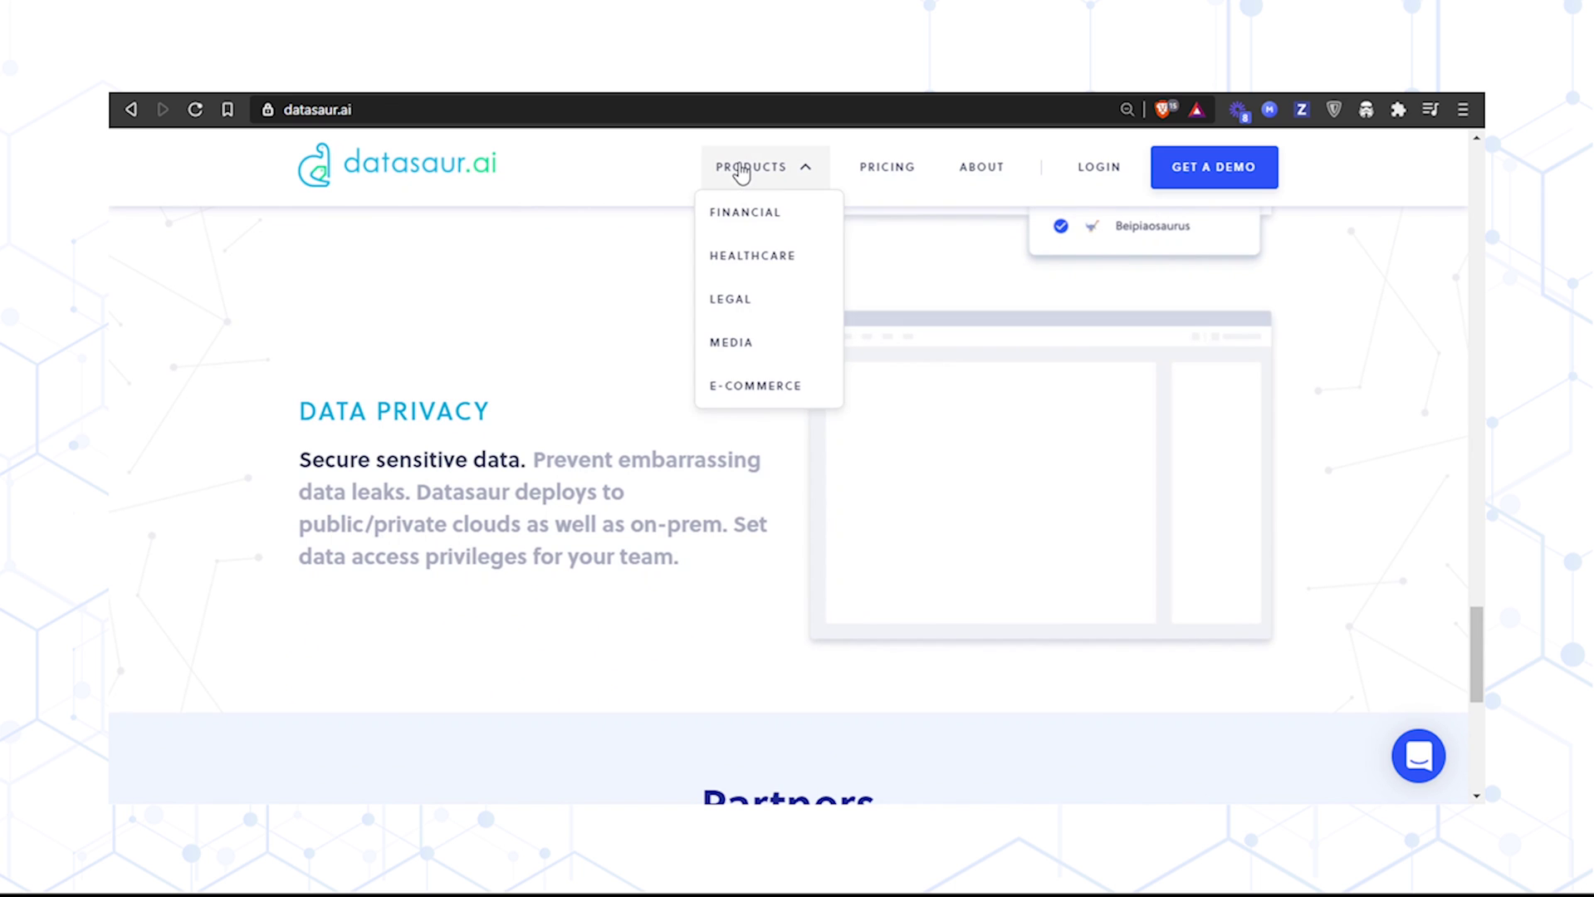
click(739, 166)
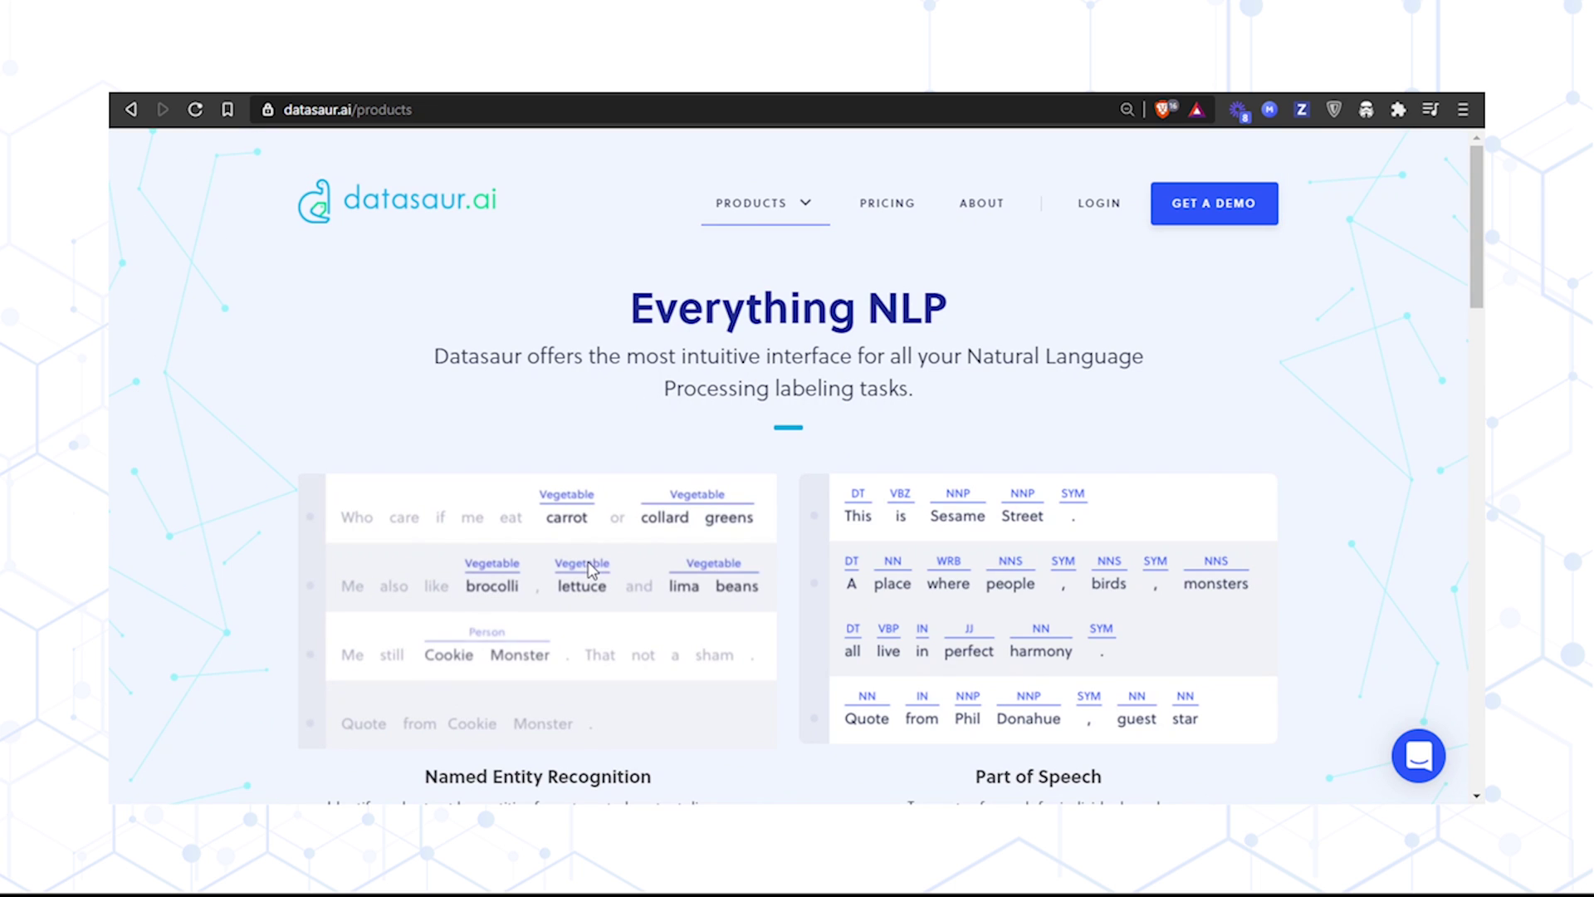
scroll(966, 679, down, 5)
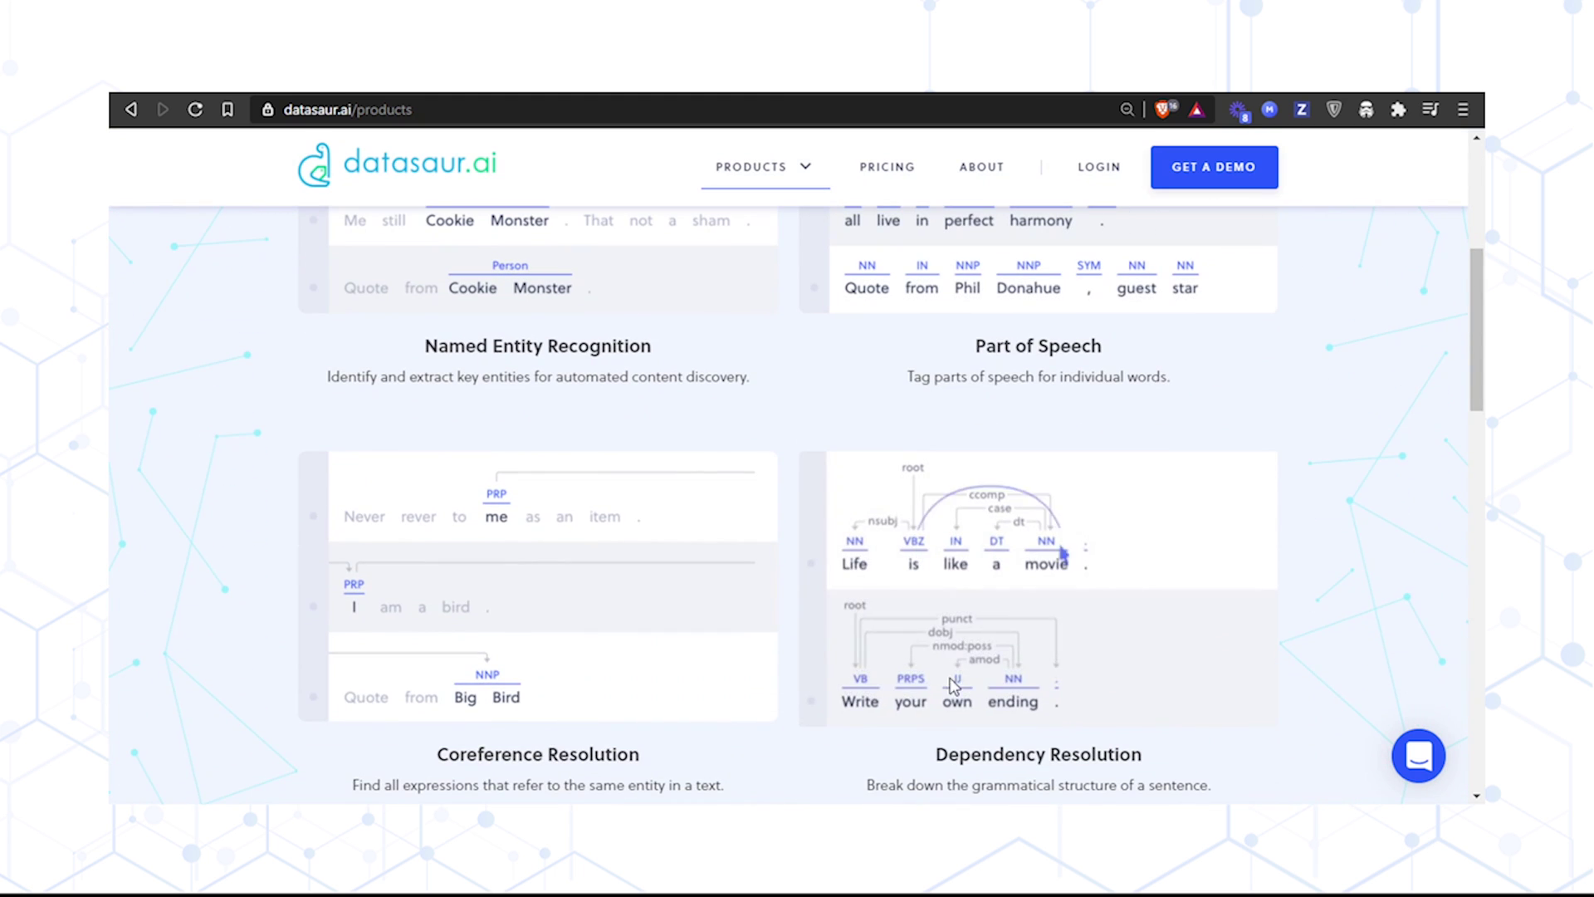
scroll(689, 704, down, 5)
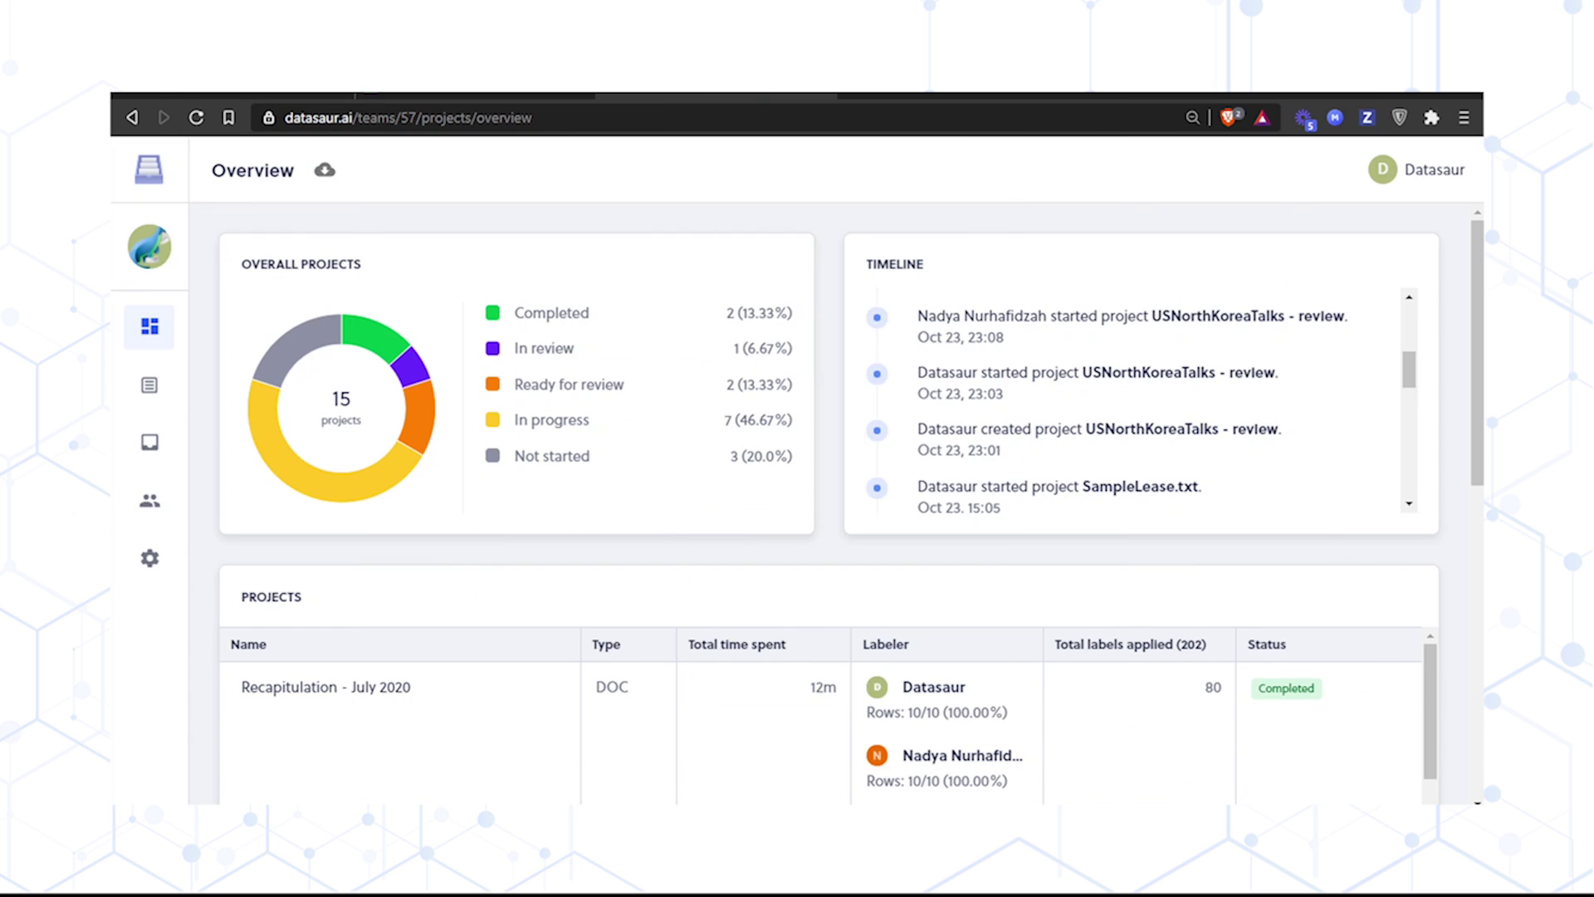
Scroll the Overview's Projects and Members tables, then go to the datasaur.ai ABOUT page.
scroll(830, 498, down, 5)
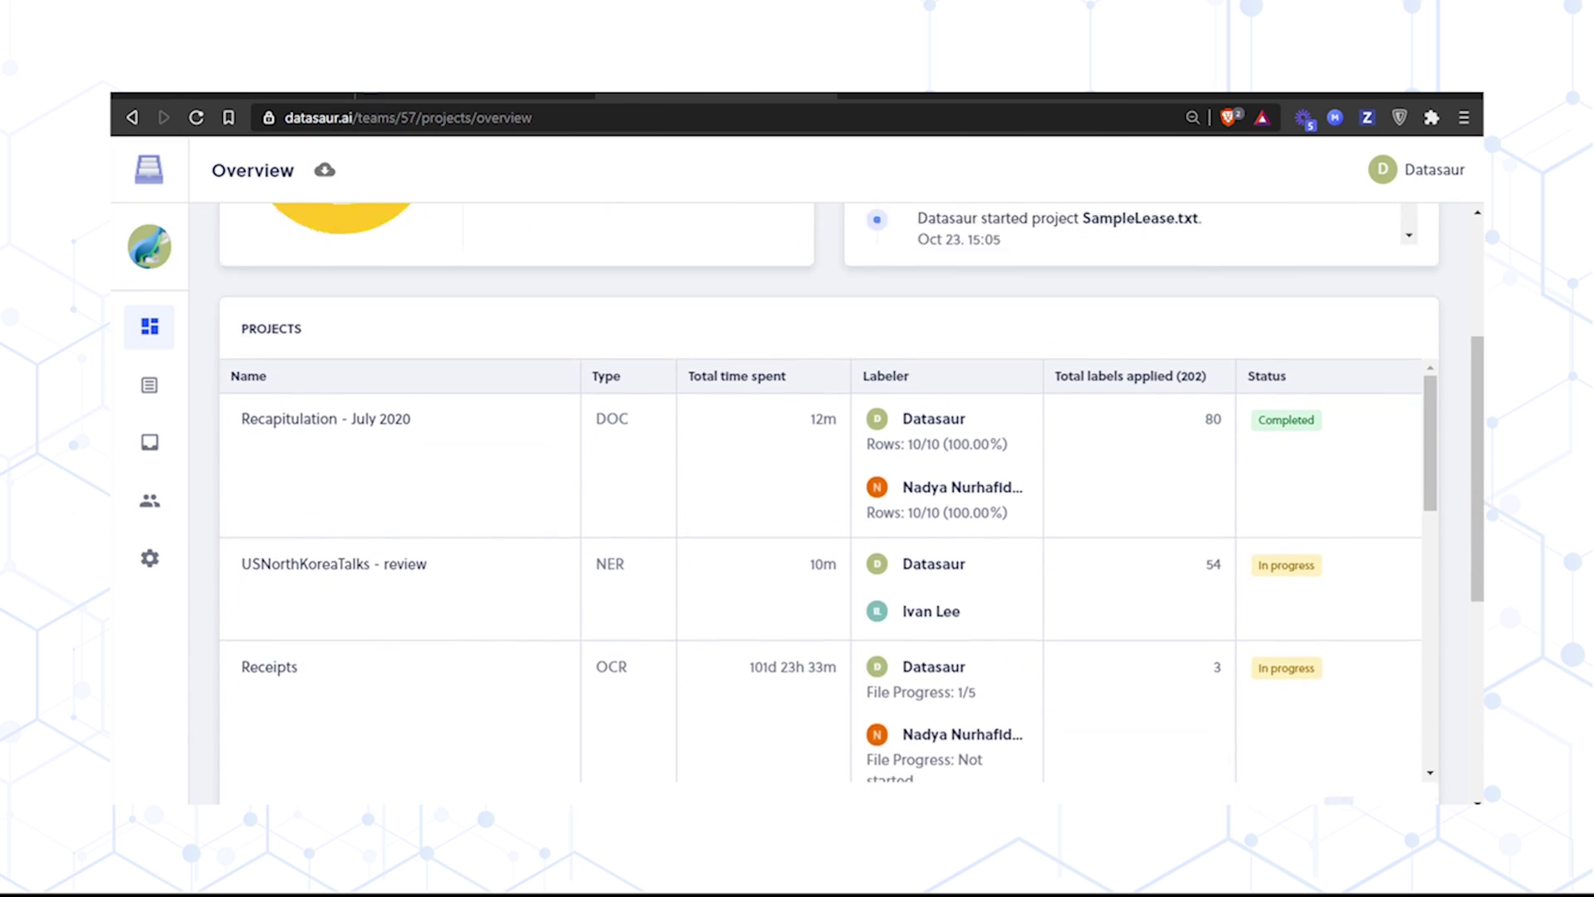
scroll(830, 498, down, 5)
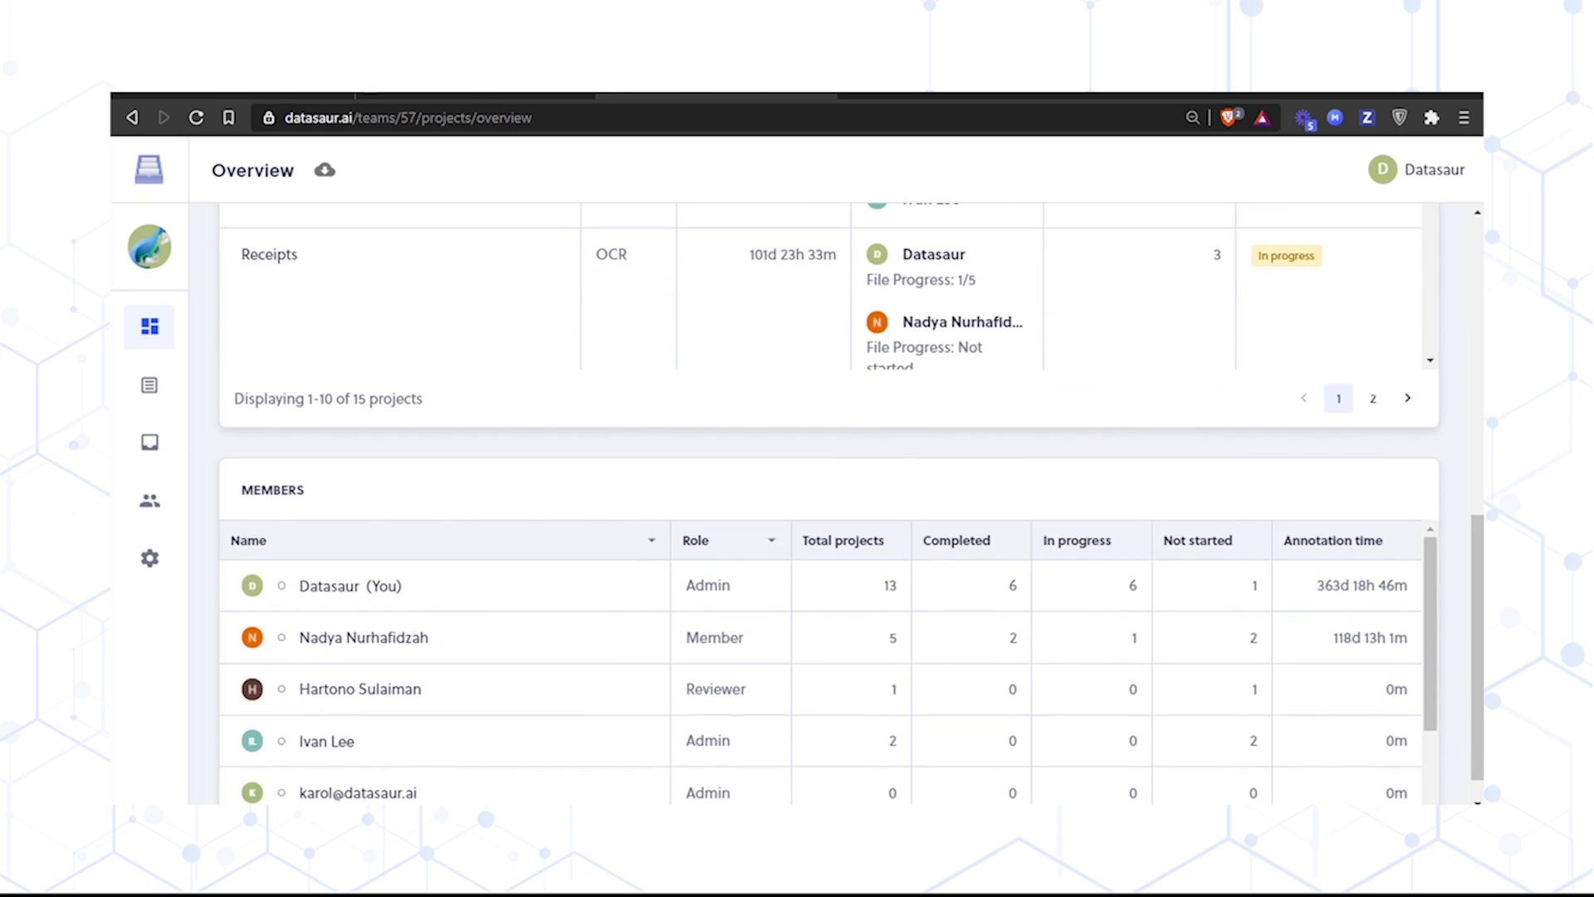
scroll(830, 664, up, 2)
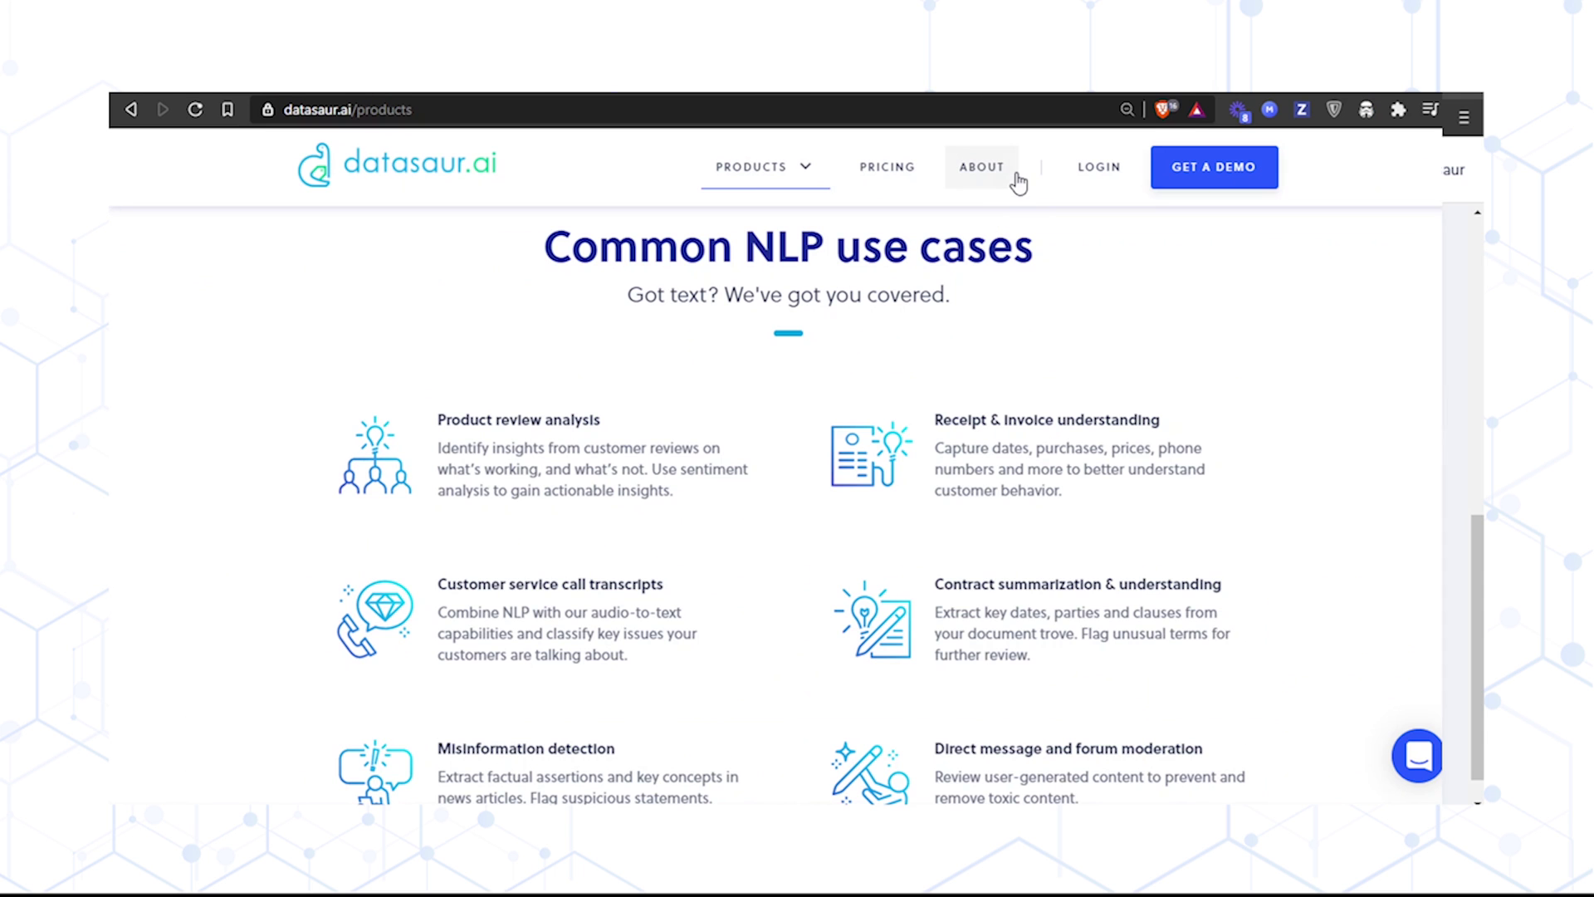
click(1006, 173)
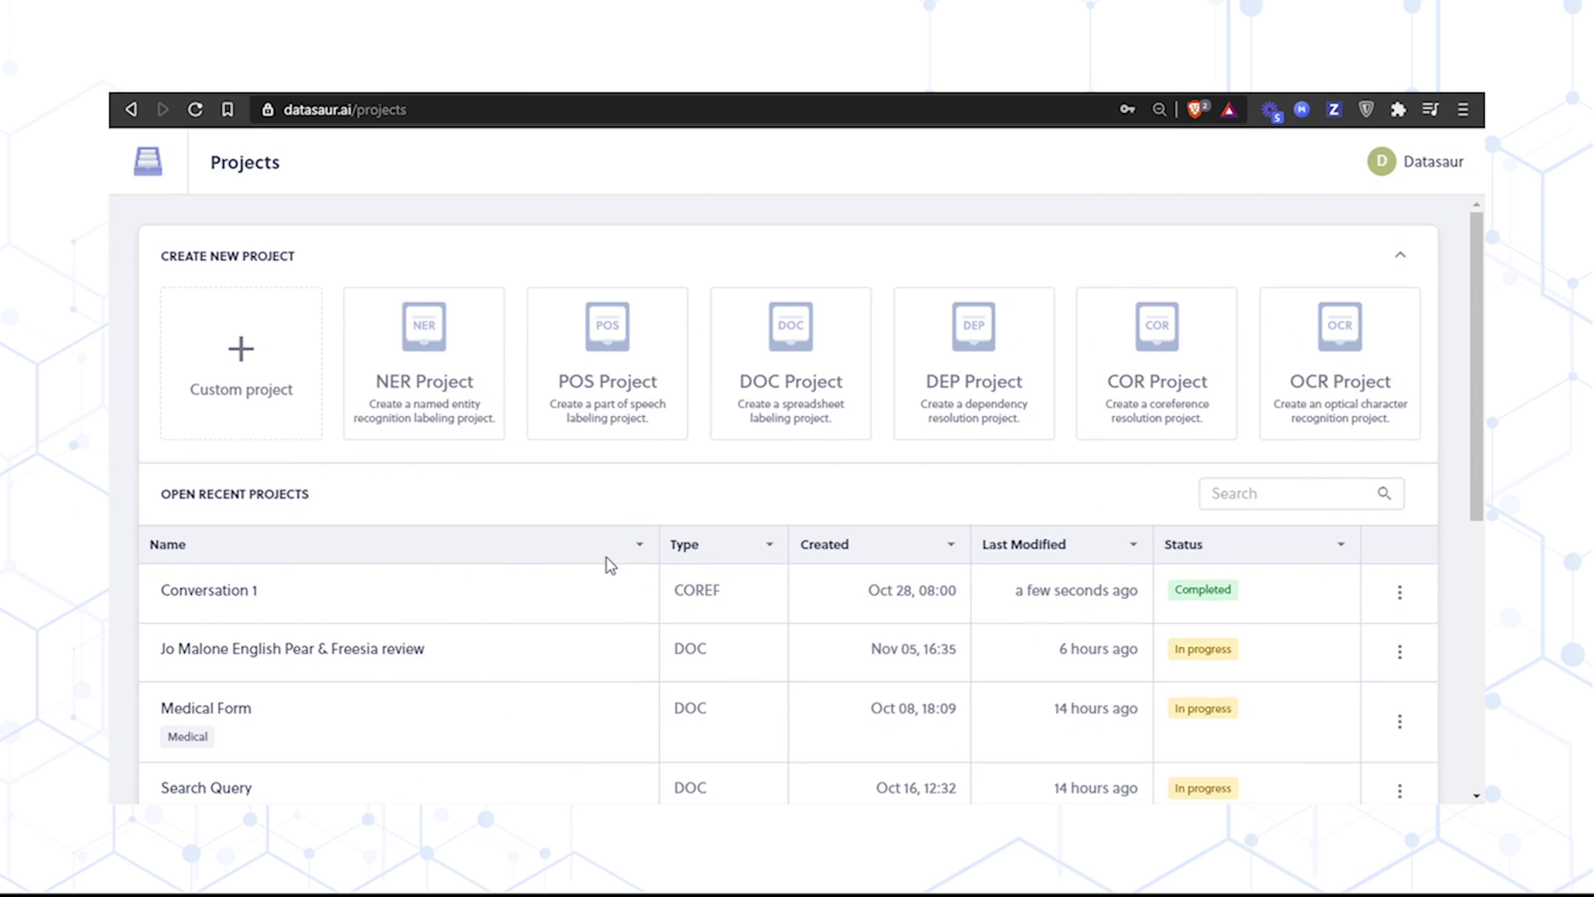
Create a Custom project 'News Article' with News Article.conll and continue to the data preview.
click(246, 389)
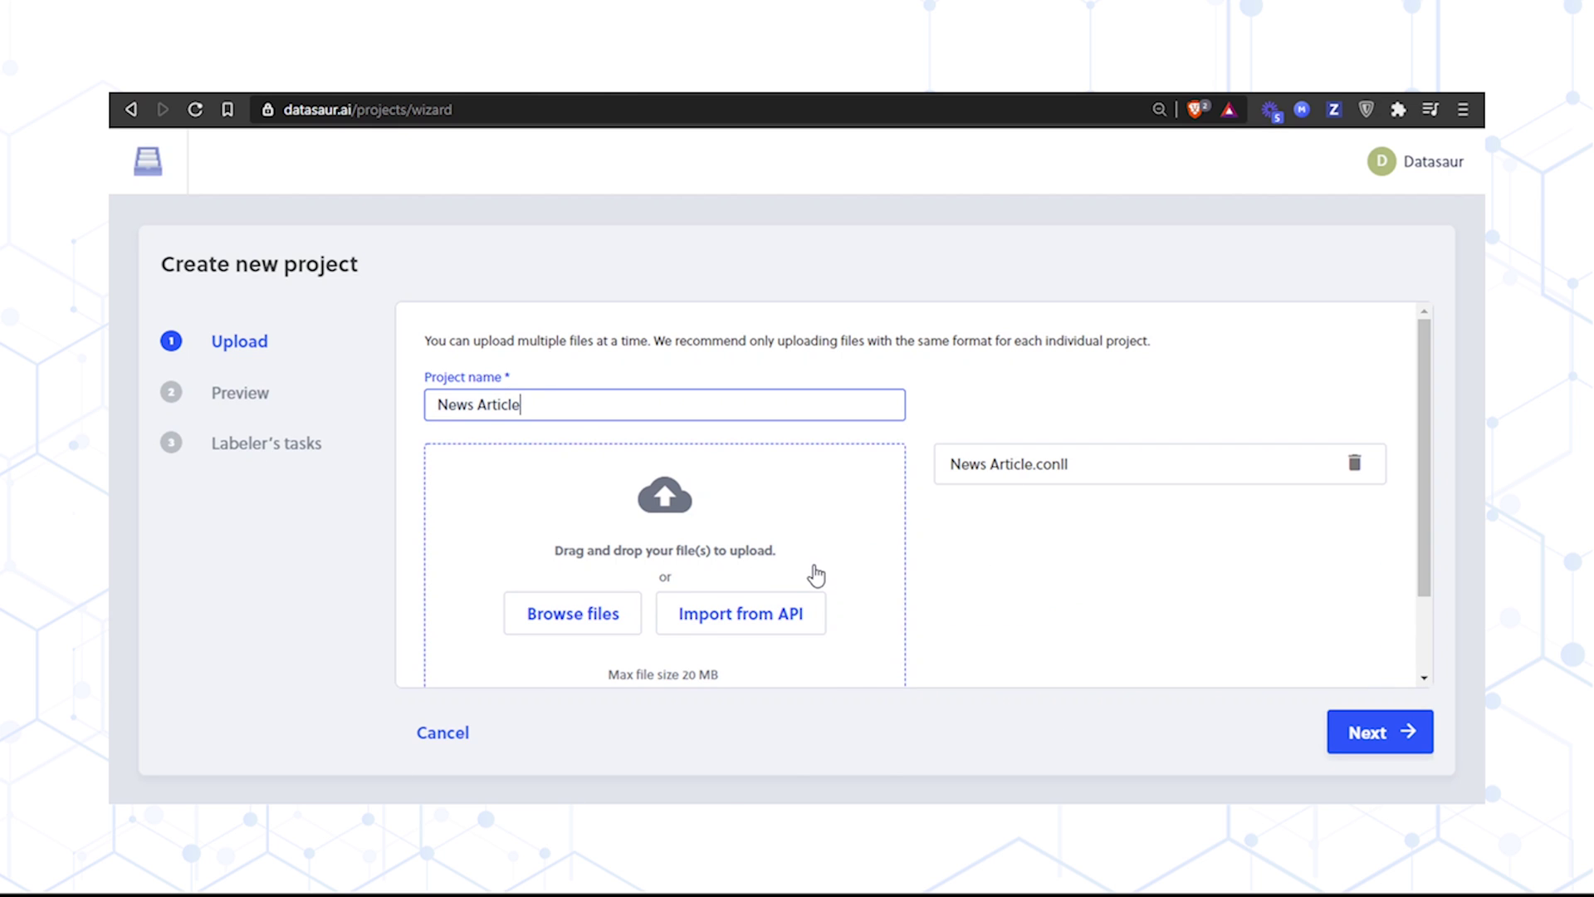
click(1381, 750)
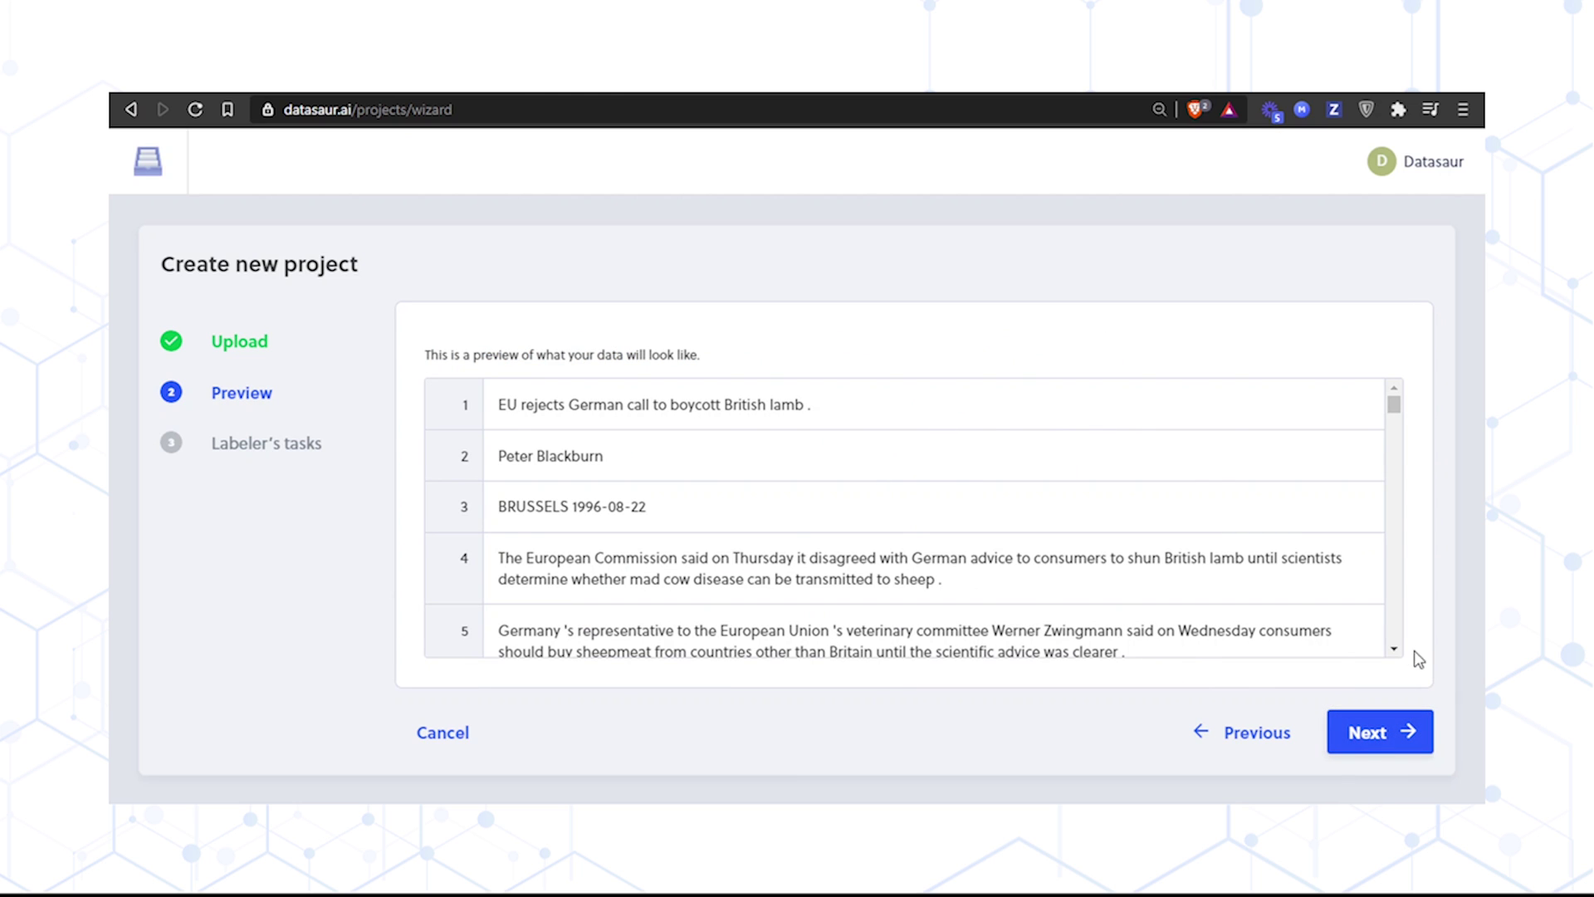
Move past the data preview to the labeler's tasks step.
scroll(1387, 652, down, 3)
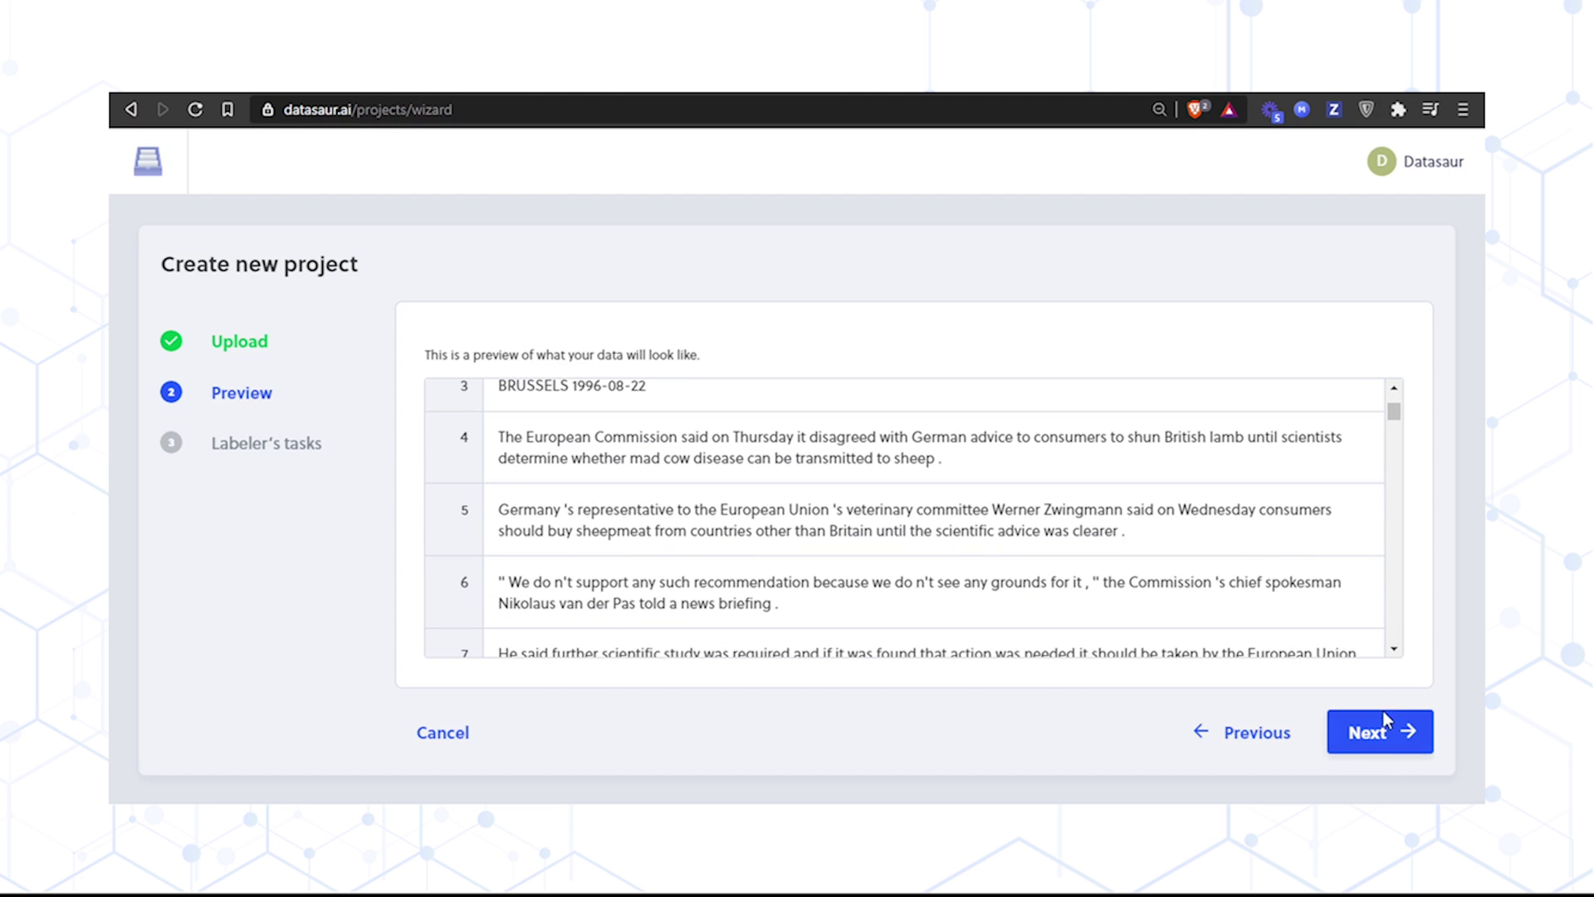
click(1382, 735)
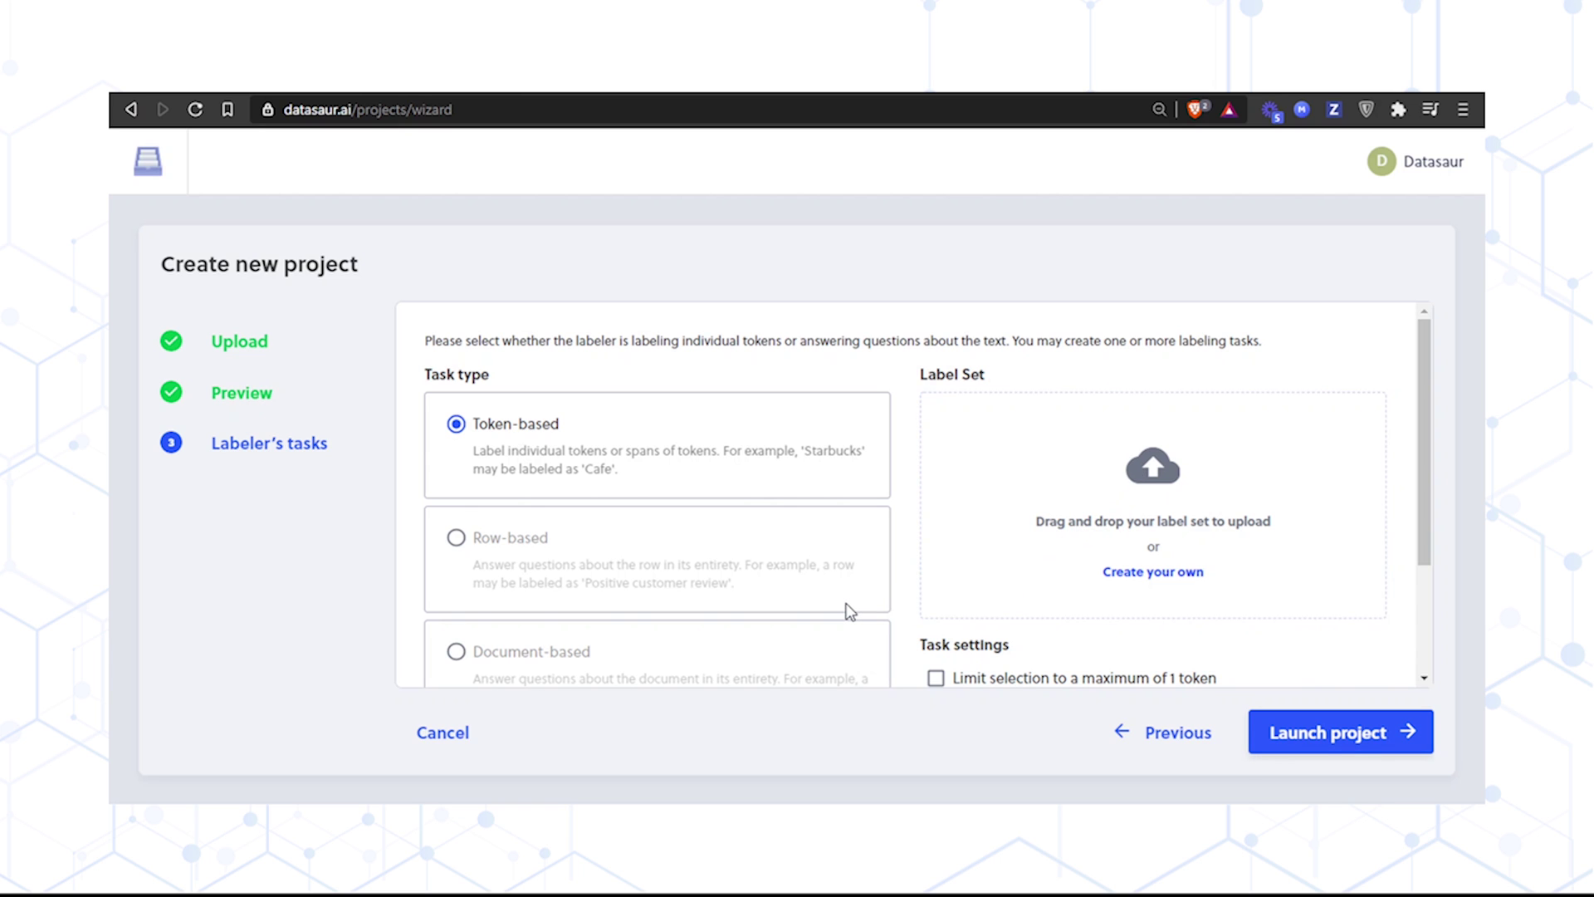
scroll(850, 611, down, 2)
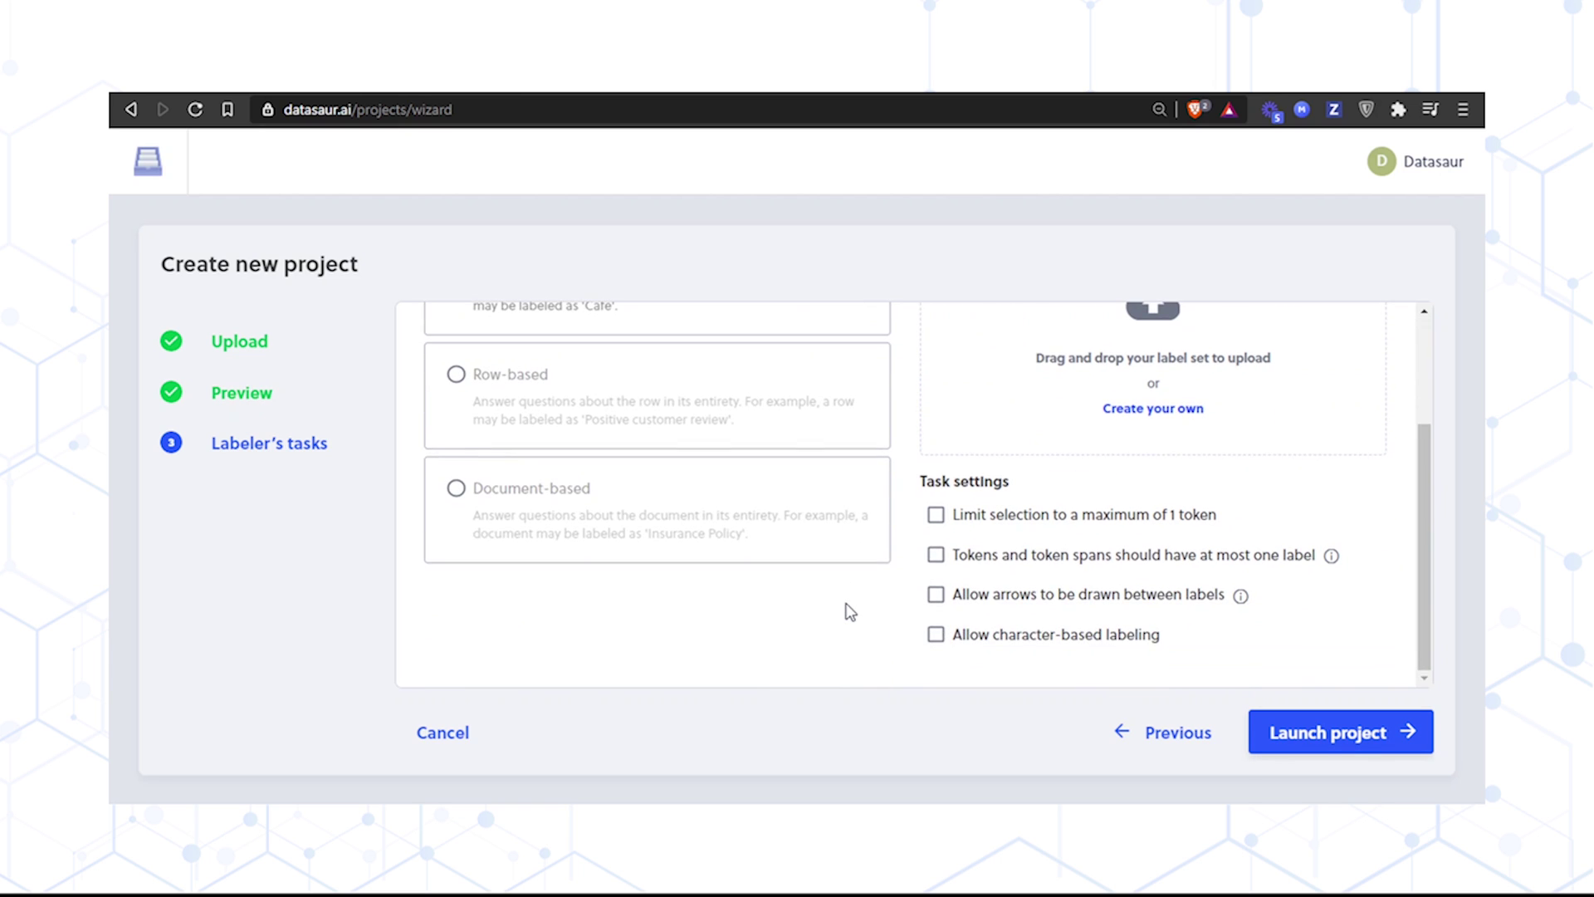
scroll(850, 612, up, 2)
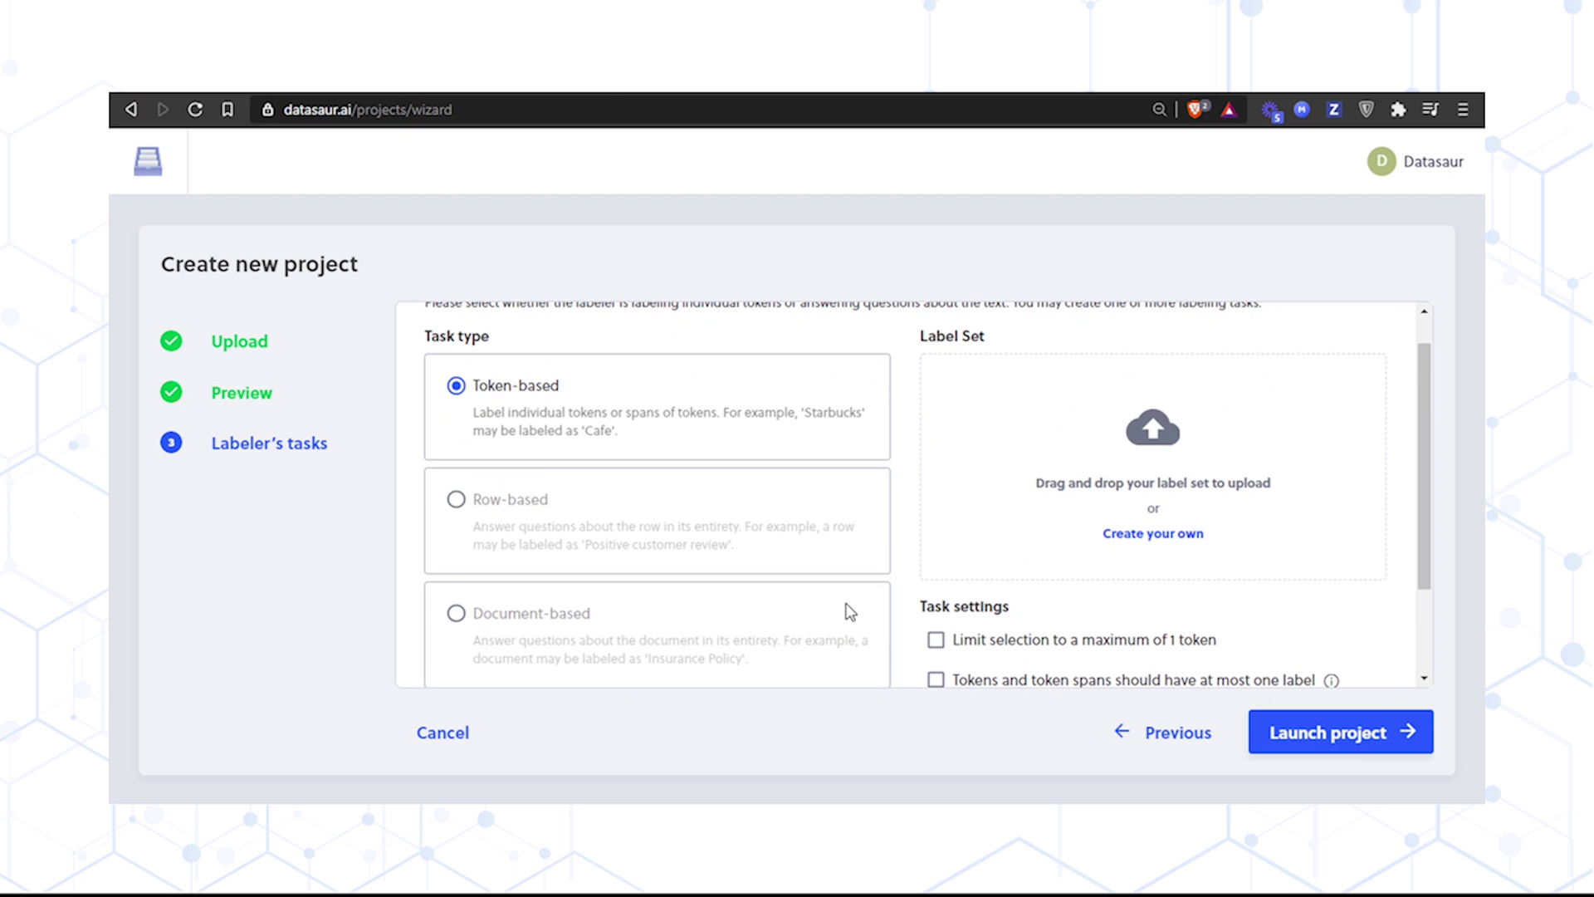
scroll(850, 612, up, 1)
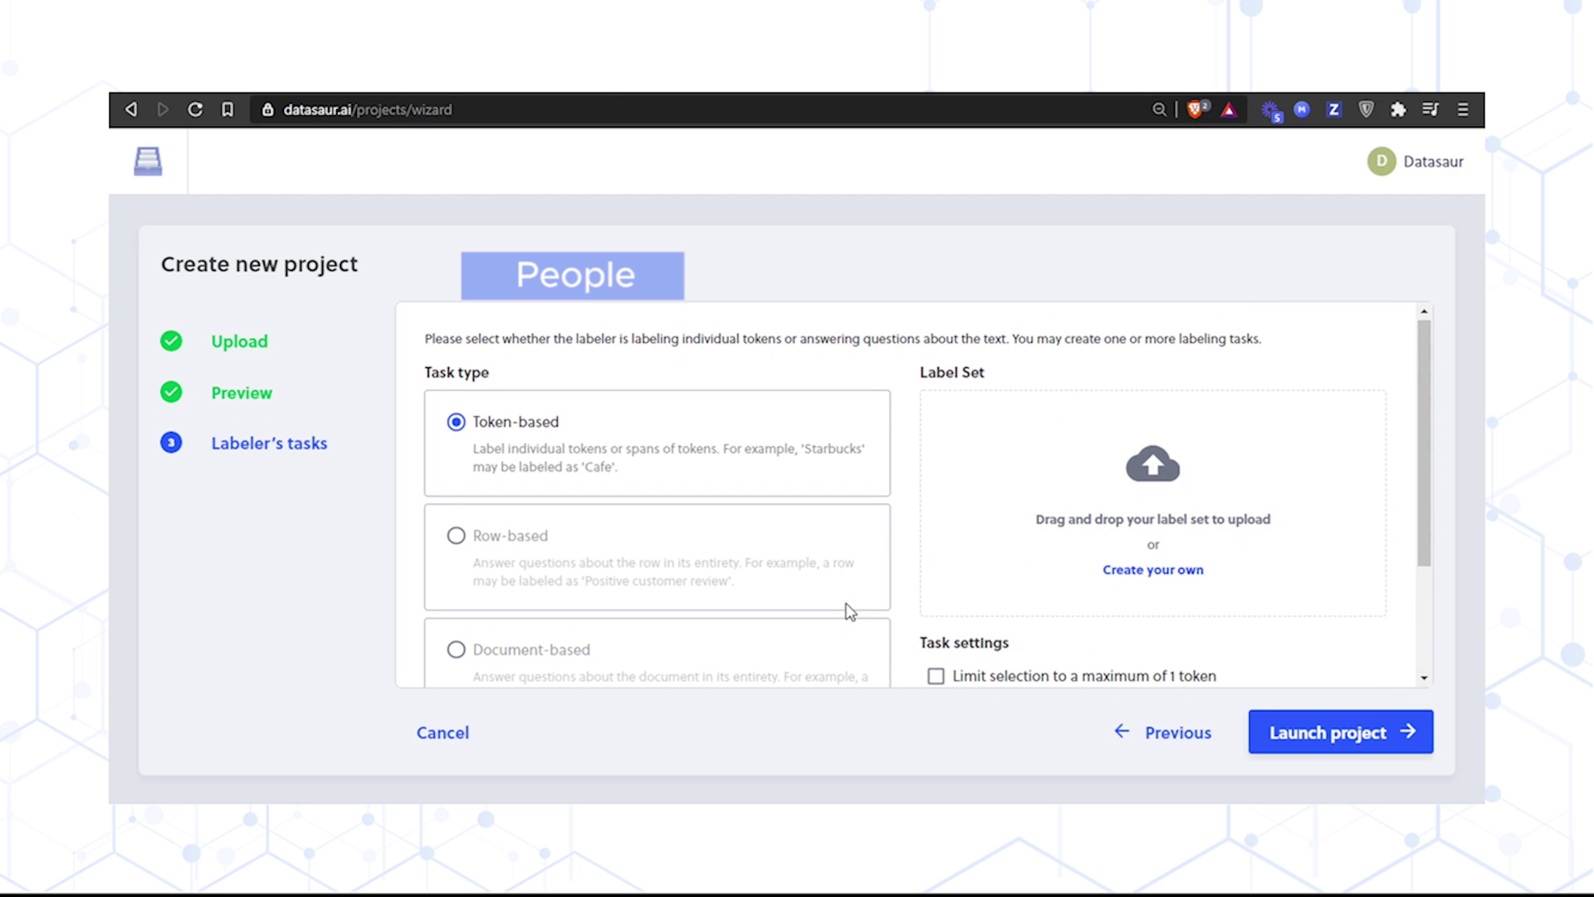
Create a custom label set with PER, LOC, ORG and MISC and launch the project.
click(1156, 571)
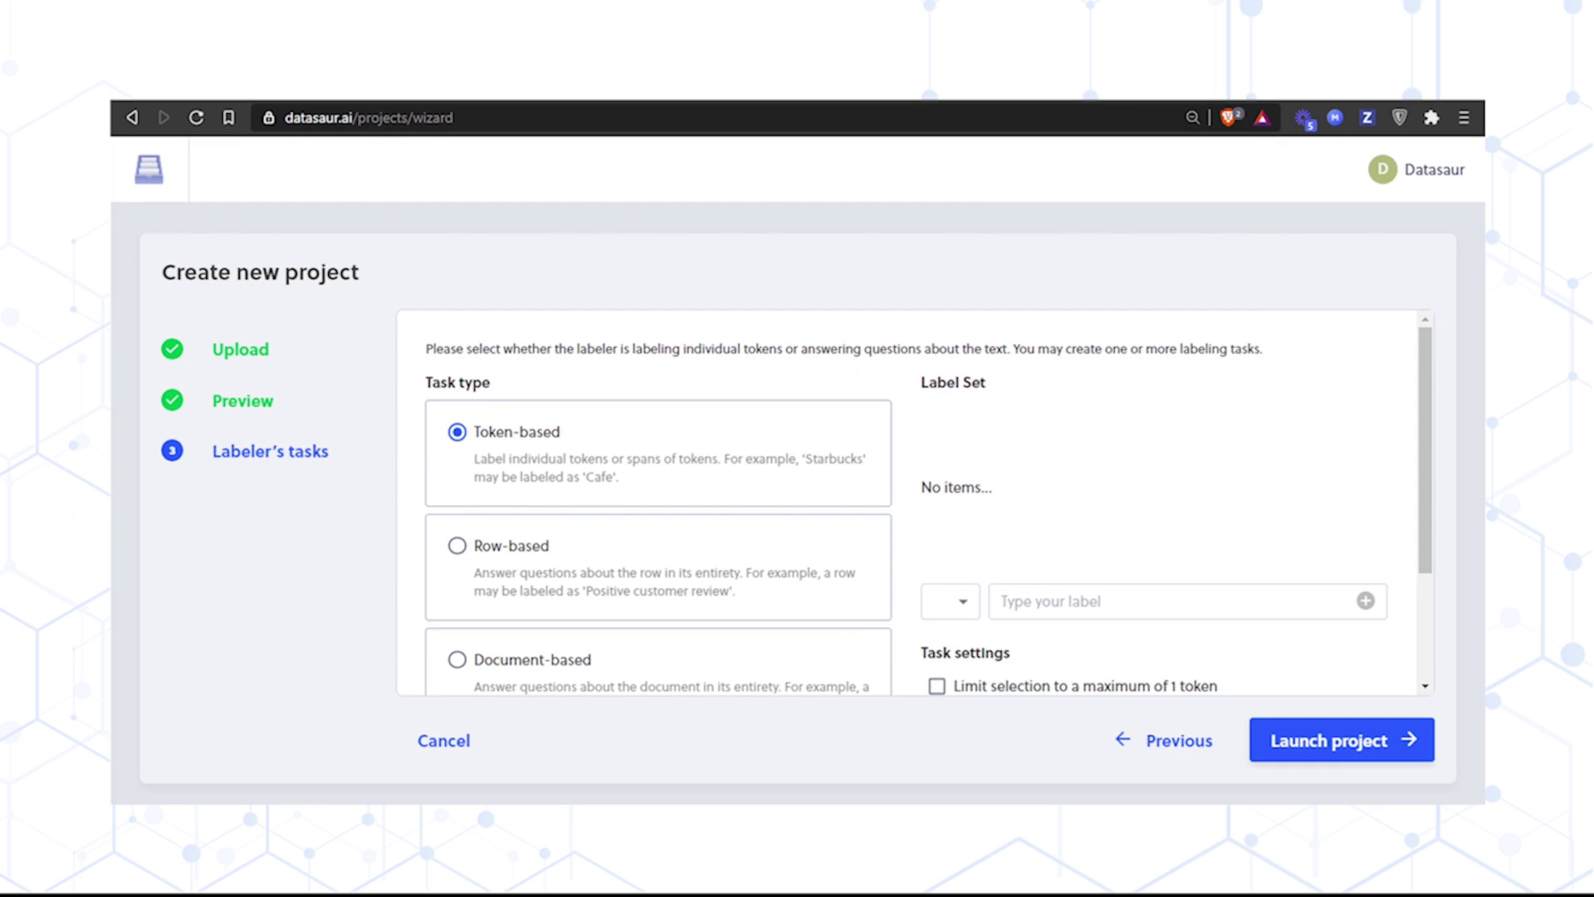
click(1162, 601)
text(PER)
key(Return)
text(LOC)
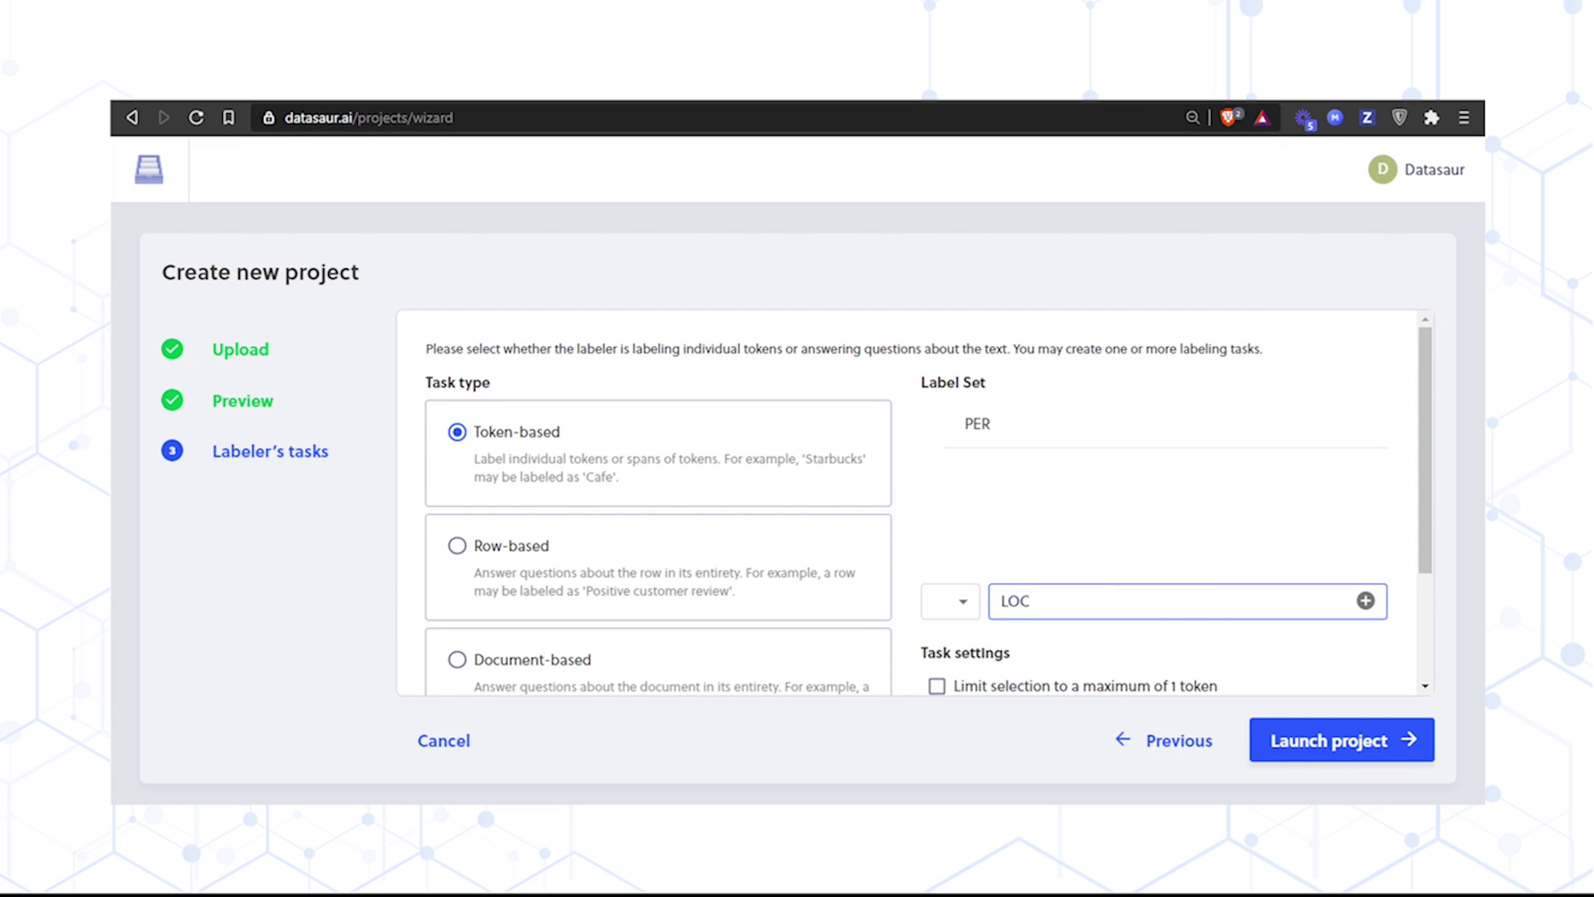
key(Return)
text(ORG)
key(Return)
text(MISC)
key(Return)
click(1328, 740)
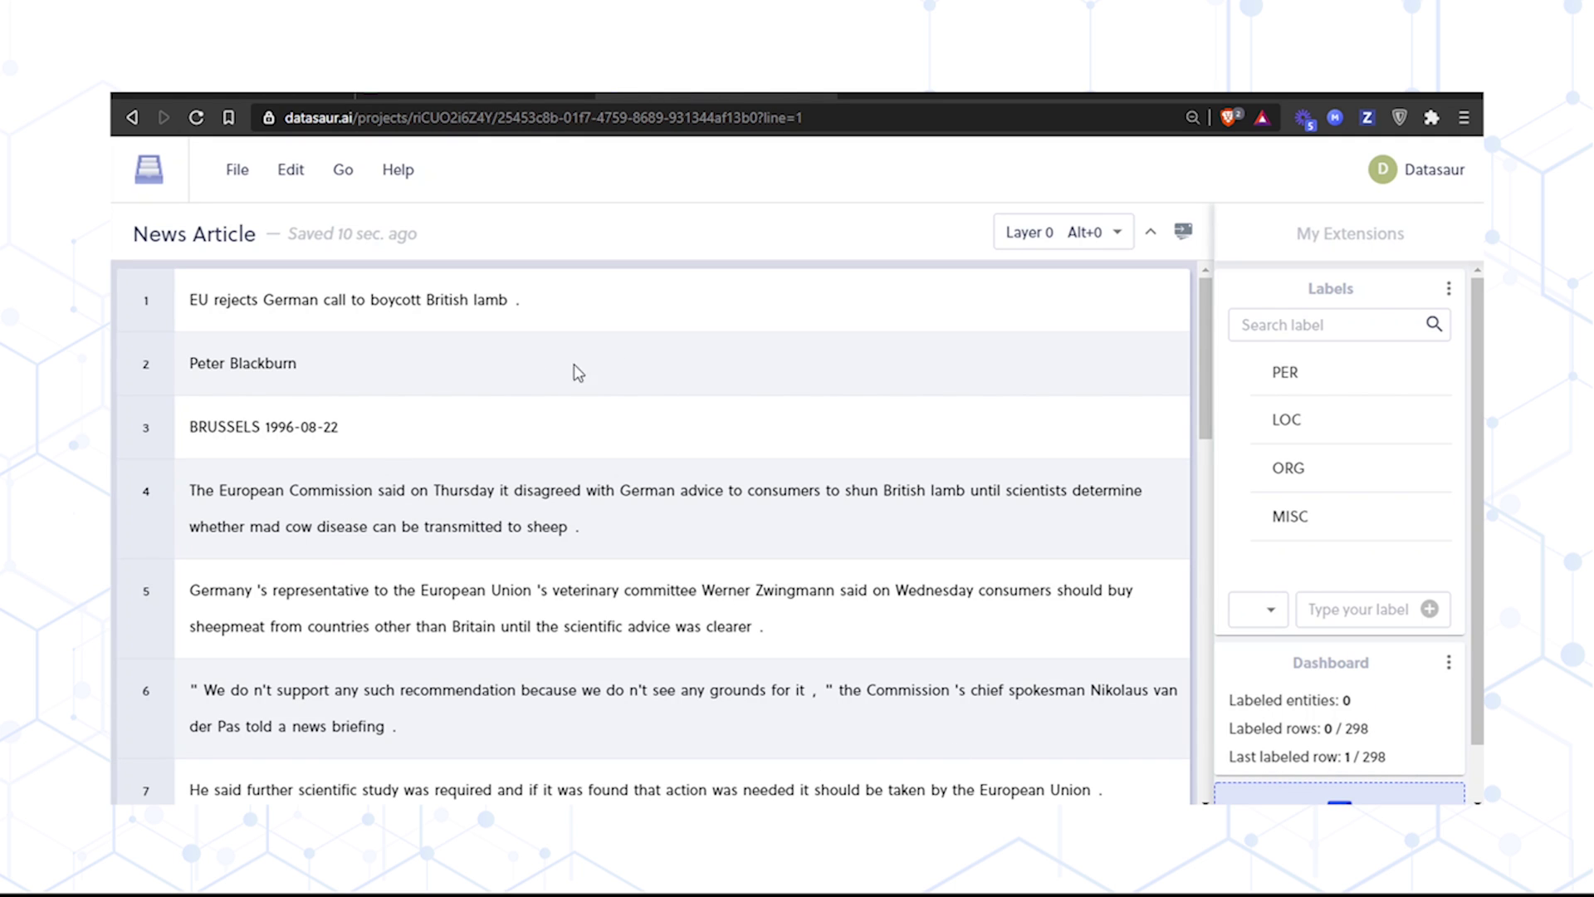
Tag EU as ORG, German as LOC and 'British lamb' as ORG.
double_click(193, 298)
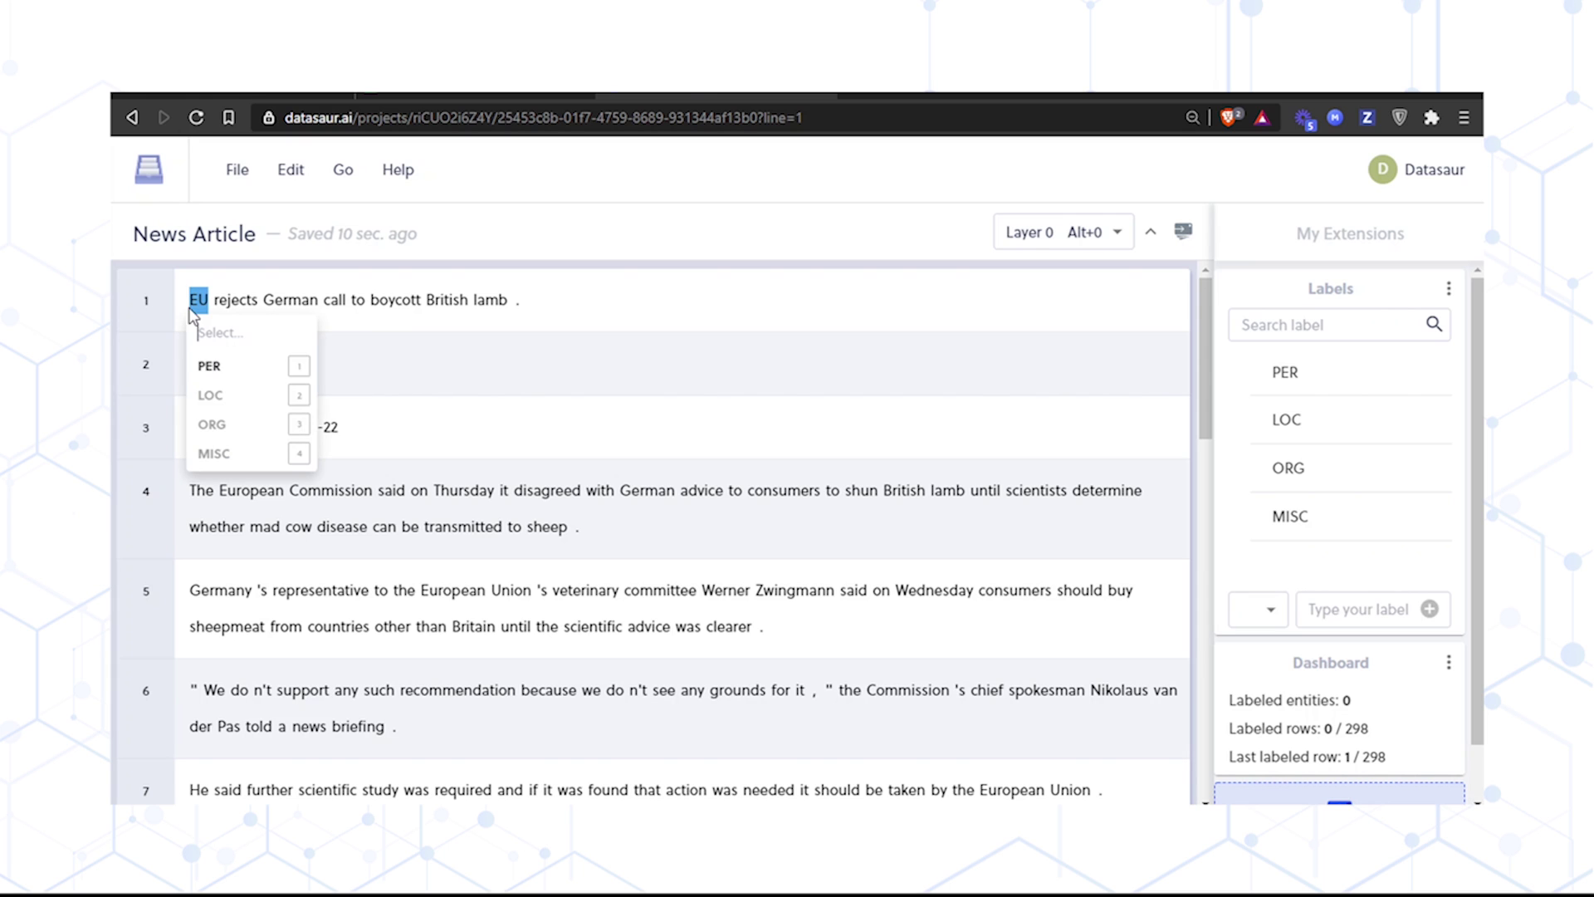
click(232, 423)
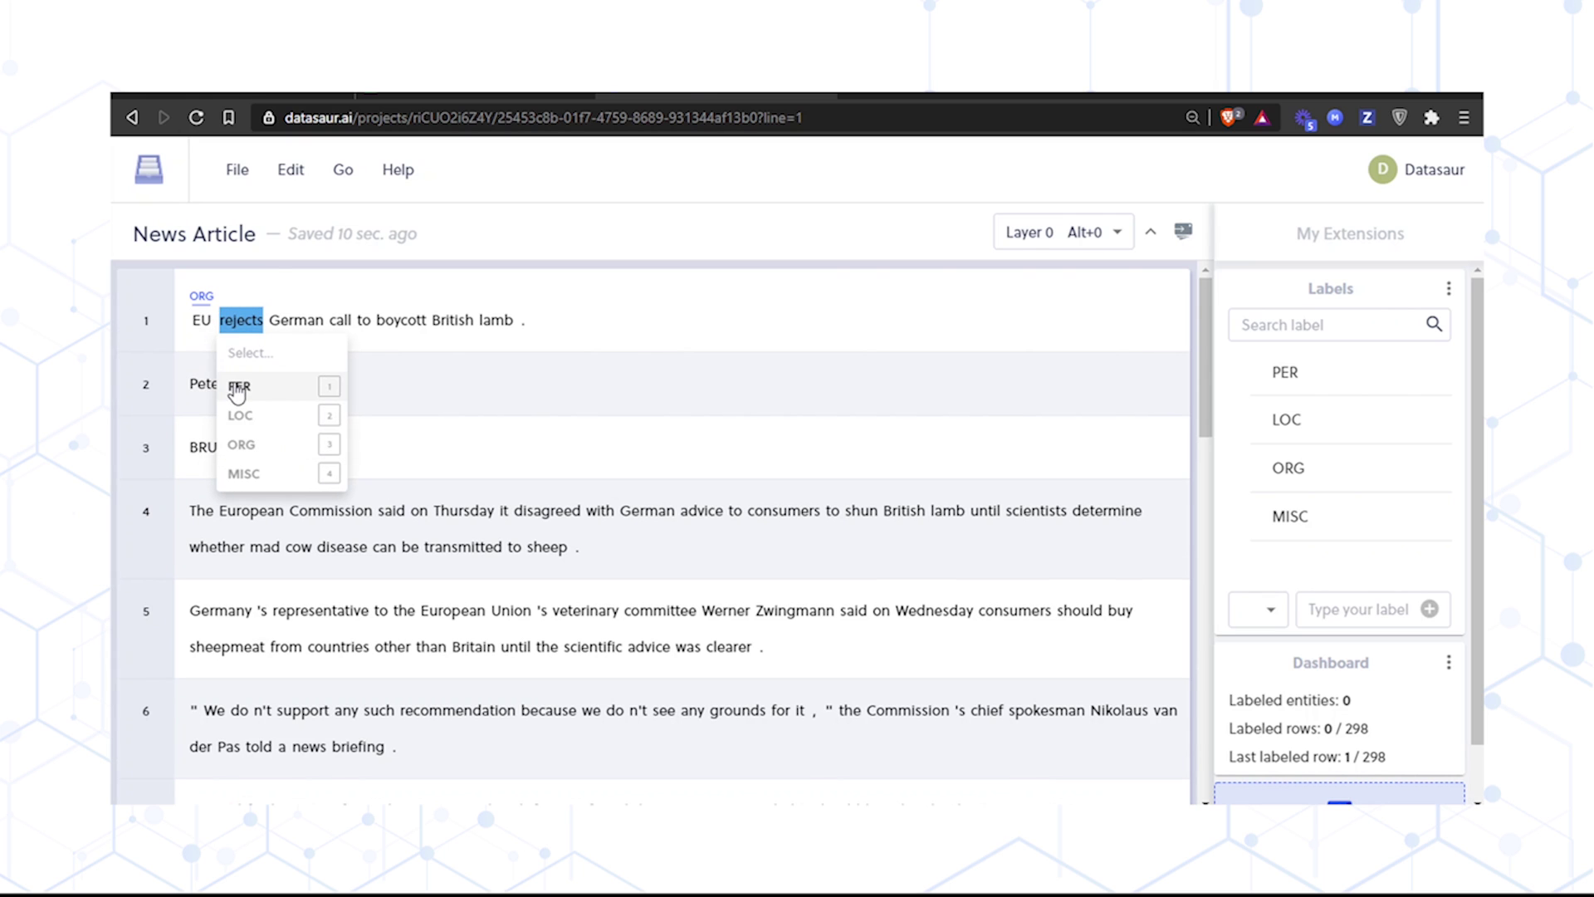
click(302, 324)
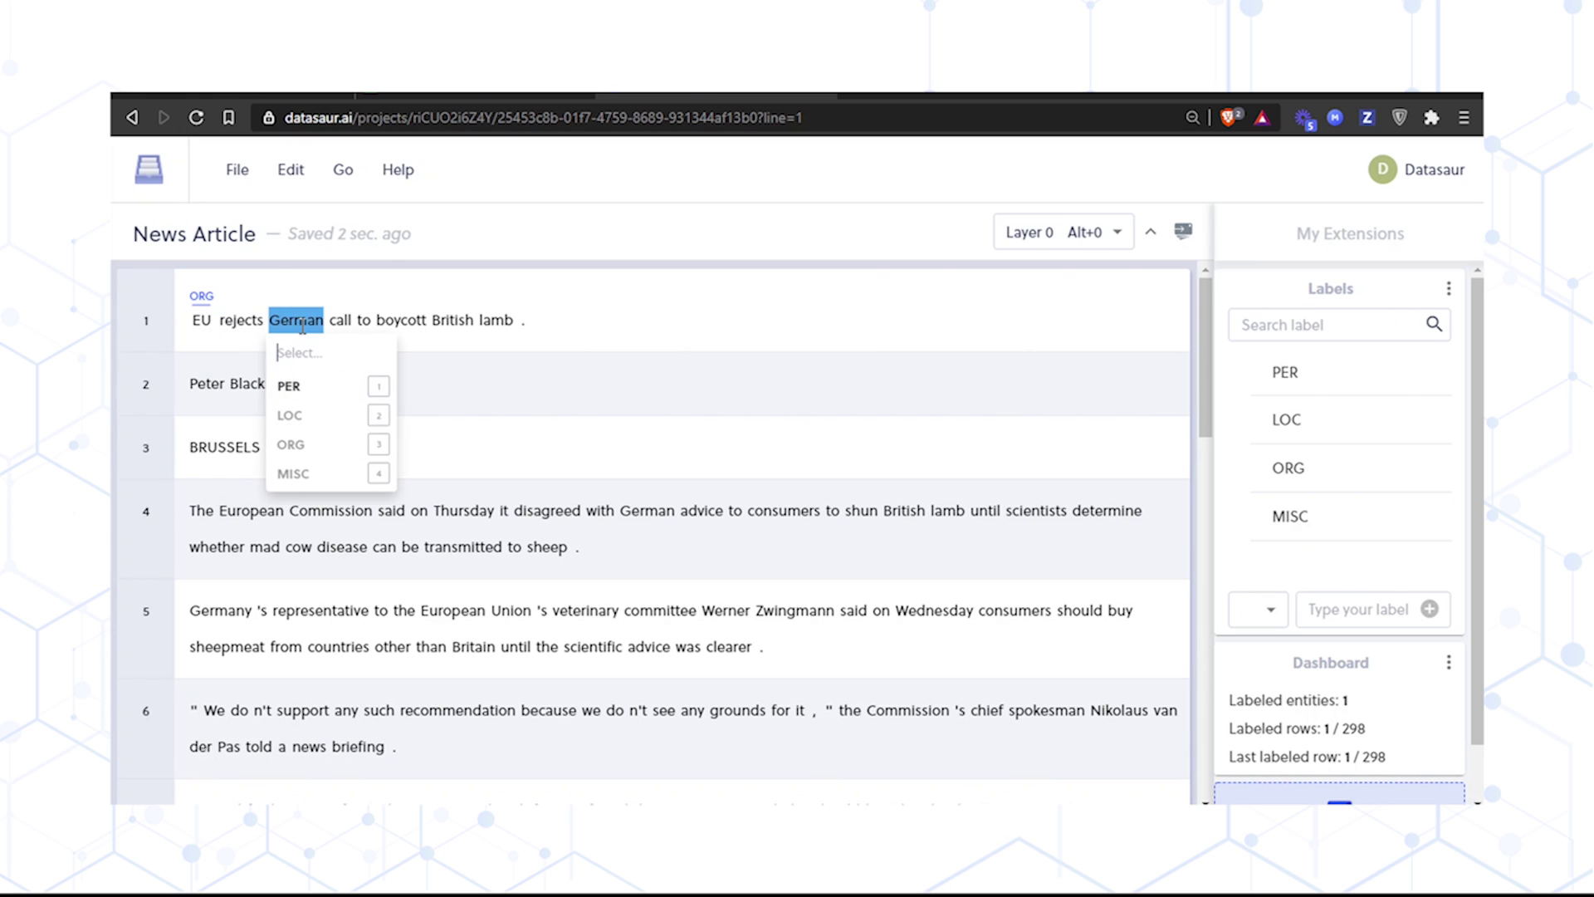
click(323, 415)
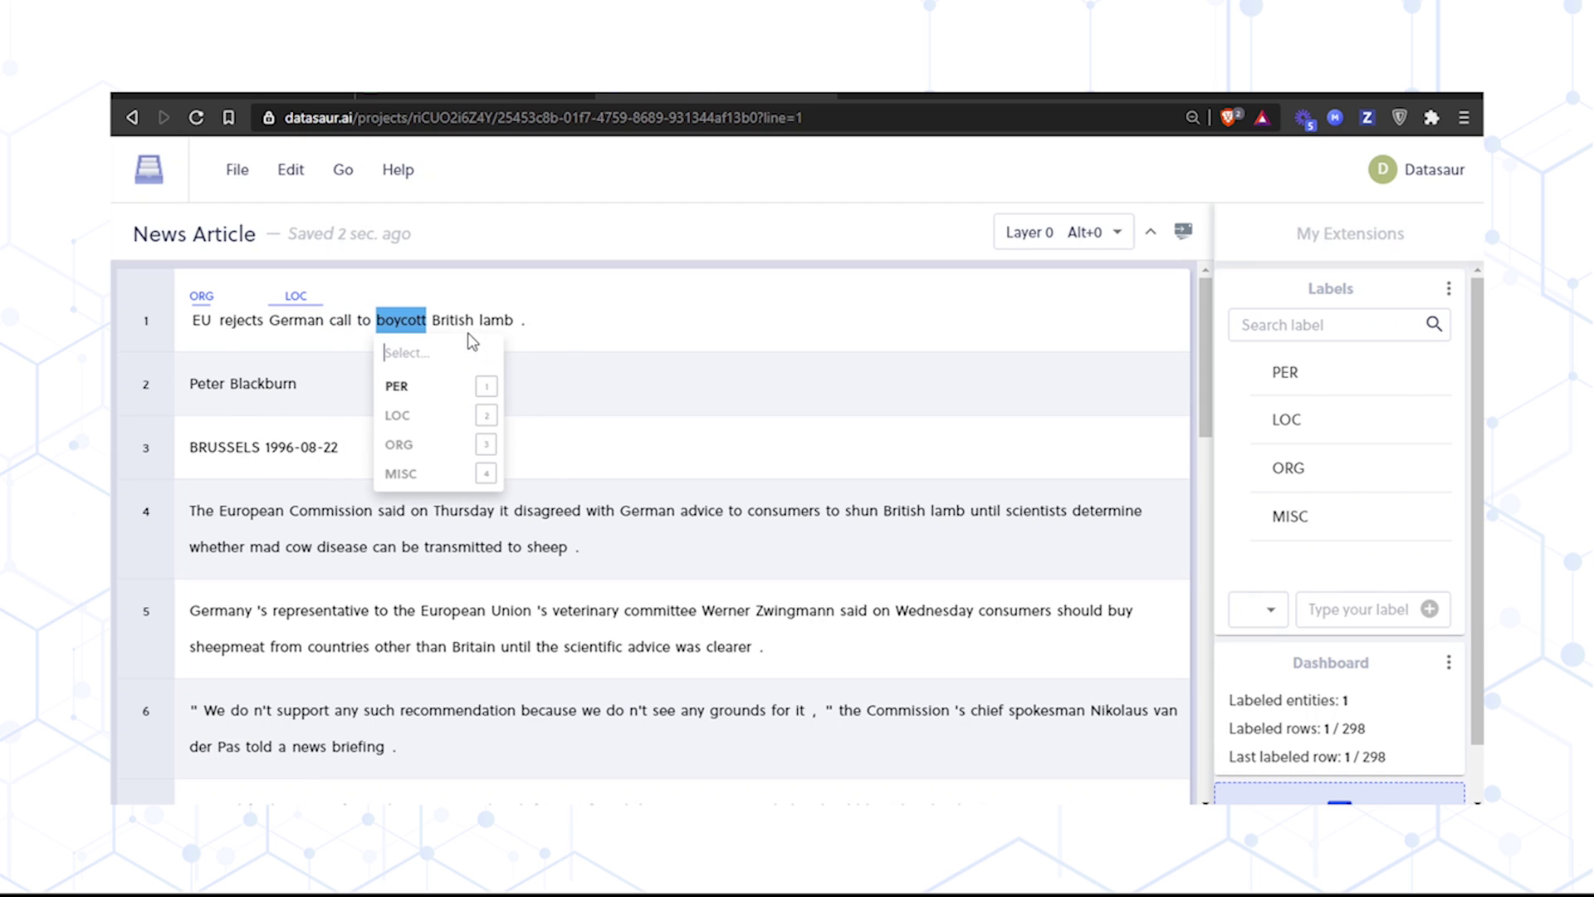
click(467, 327)
key(shift+Right)
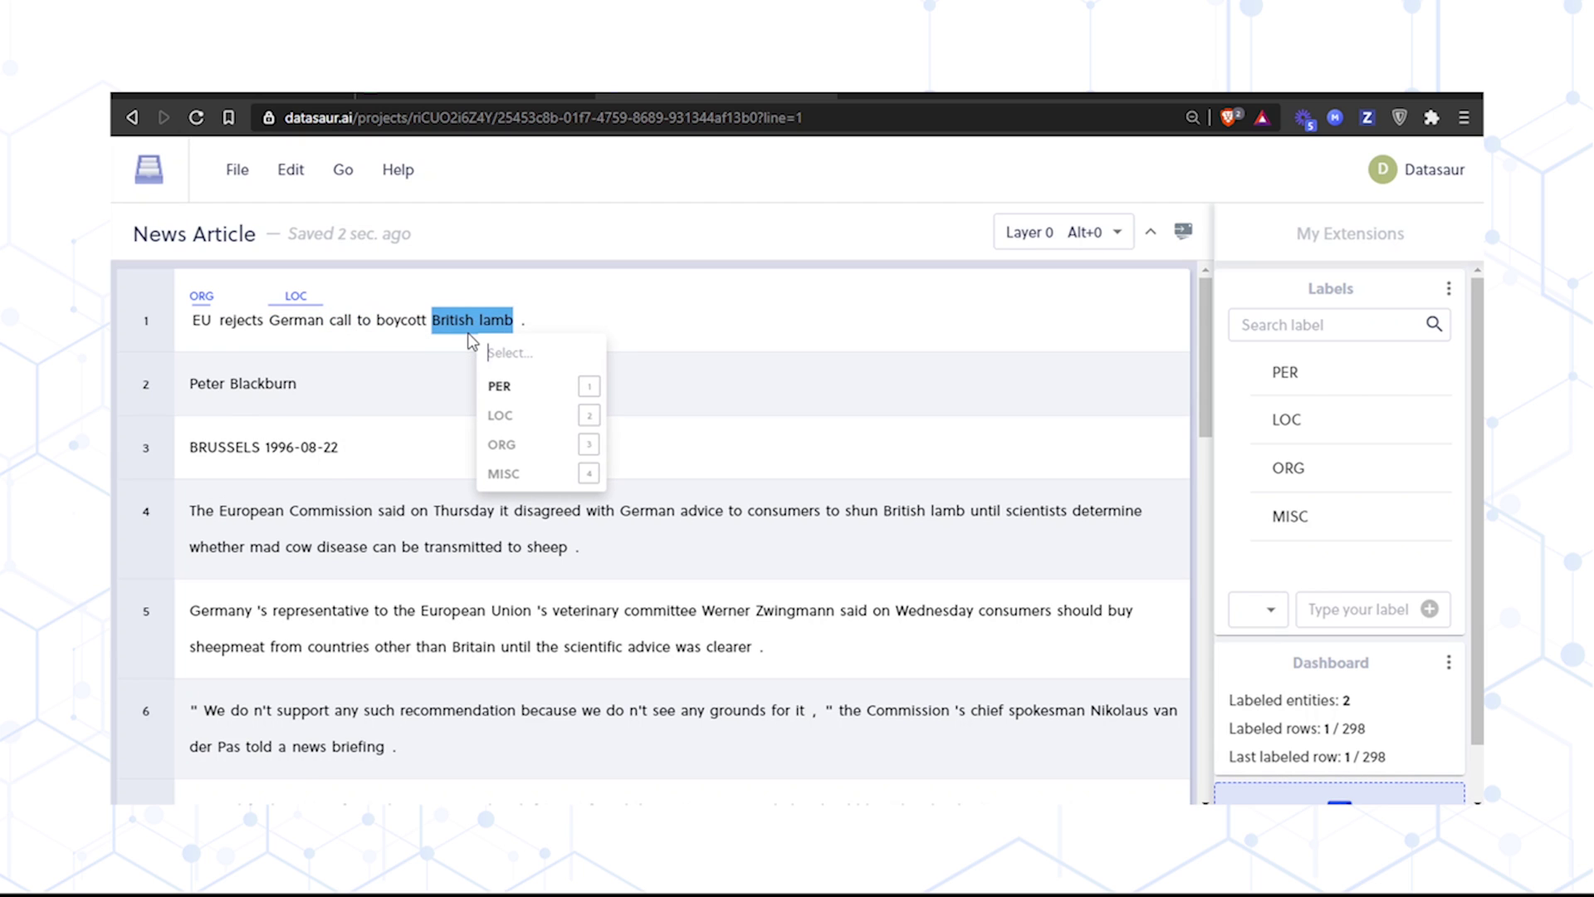
key(3)
Tag 'Peter Blackburn' as PER and BRUSSELS as LOC, leaving the date unlabeled.
key(Right)
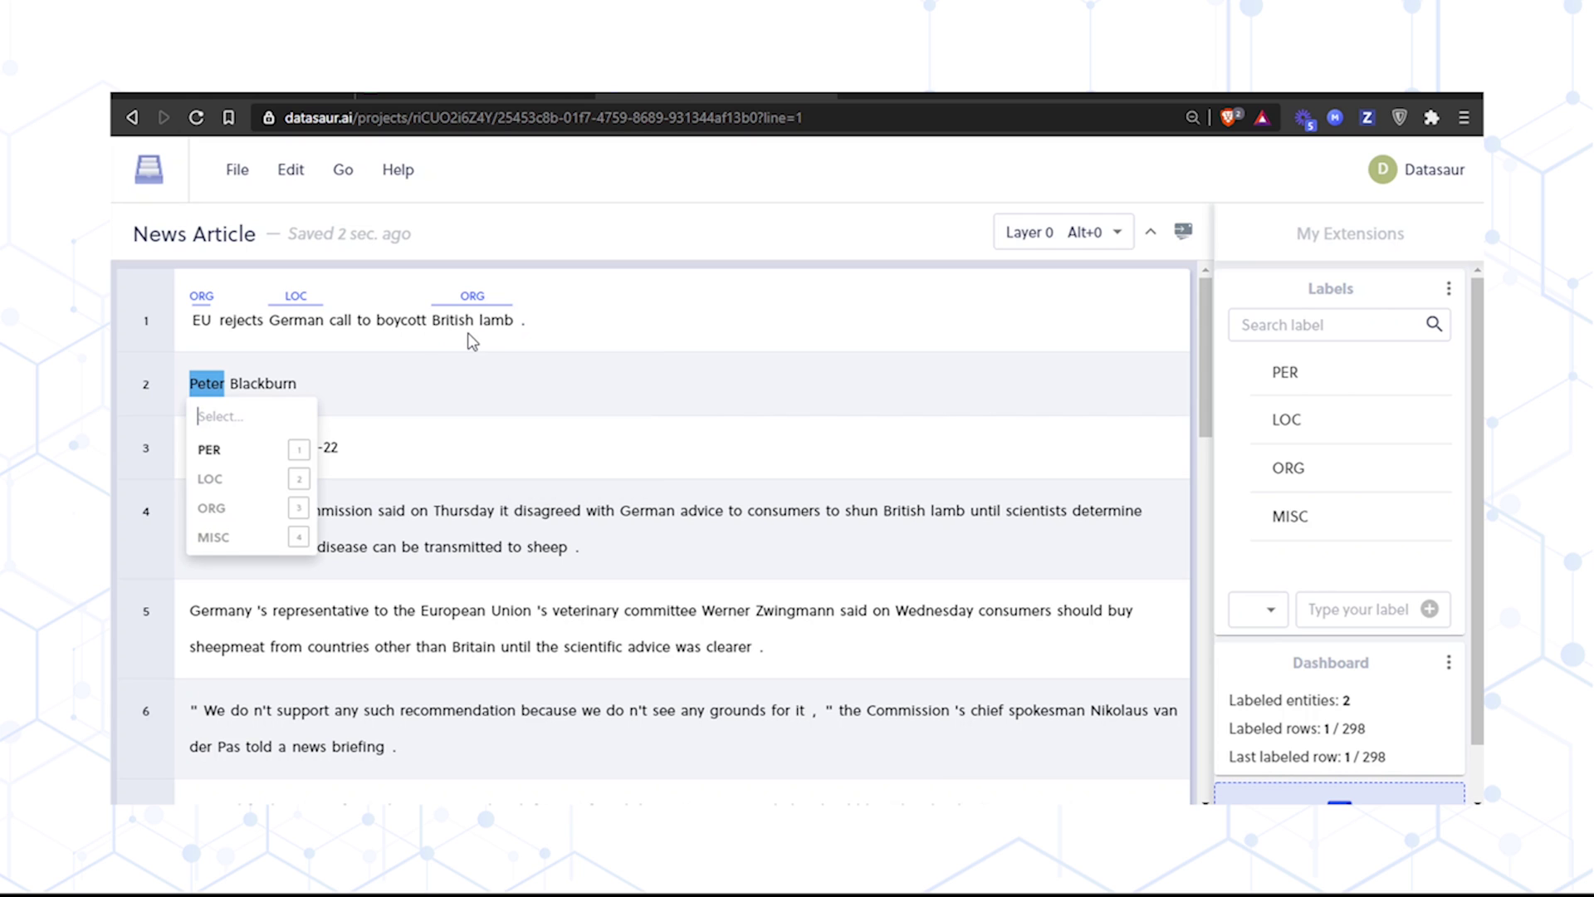
key(shift+Right)
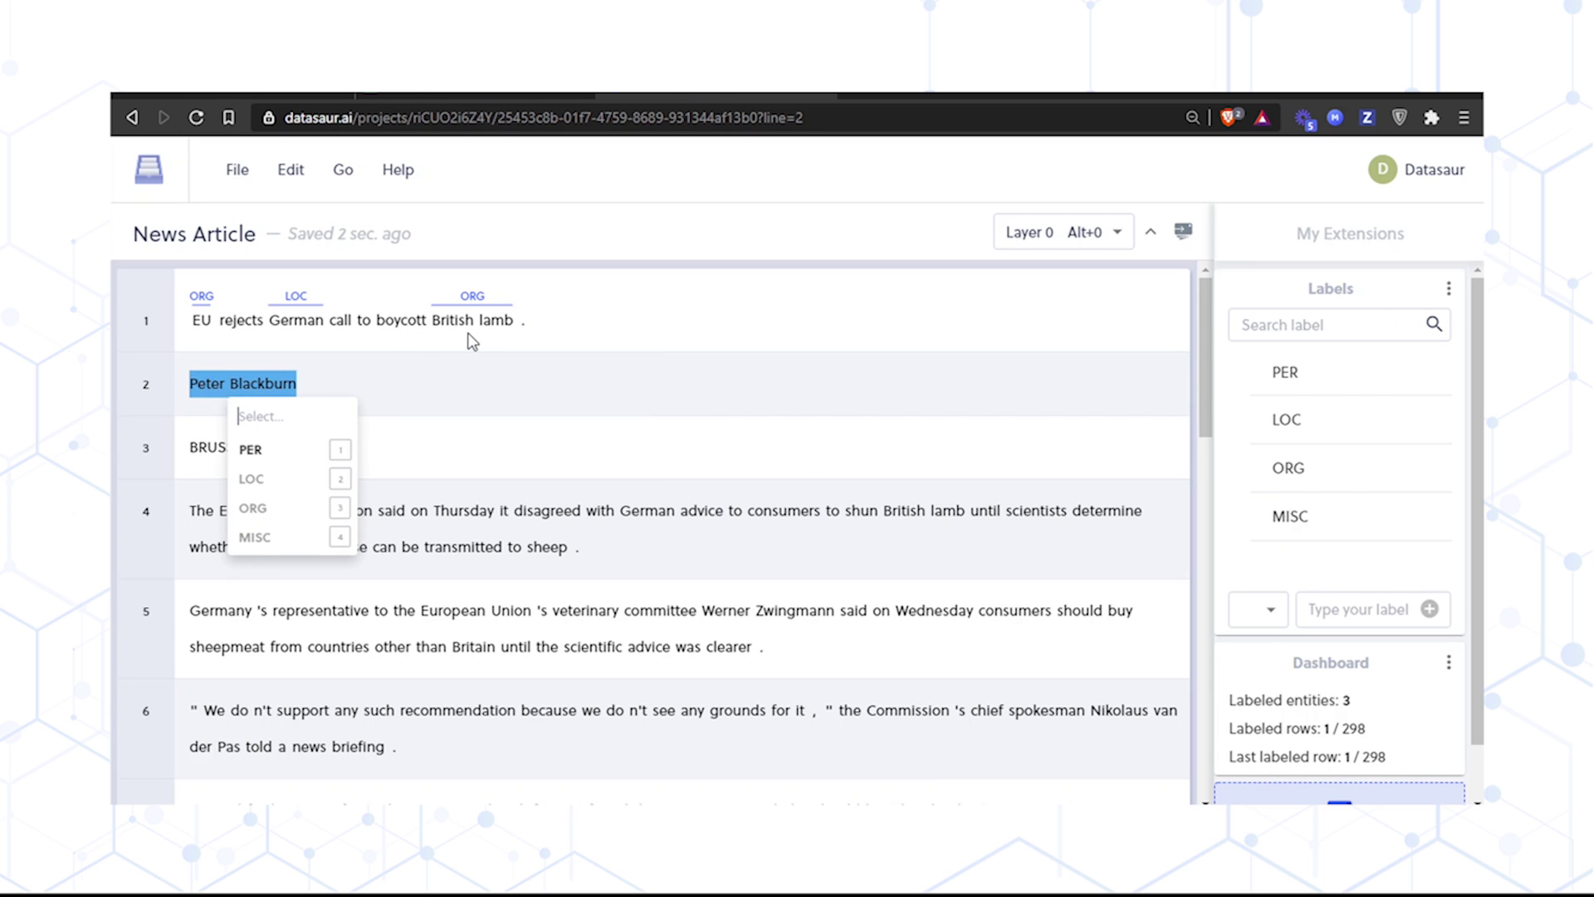
key(1)
key(2)
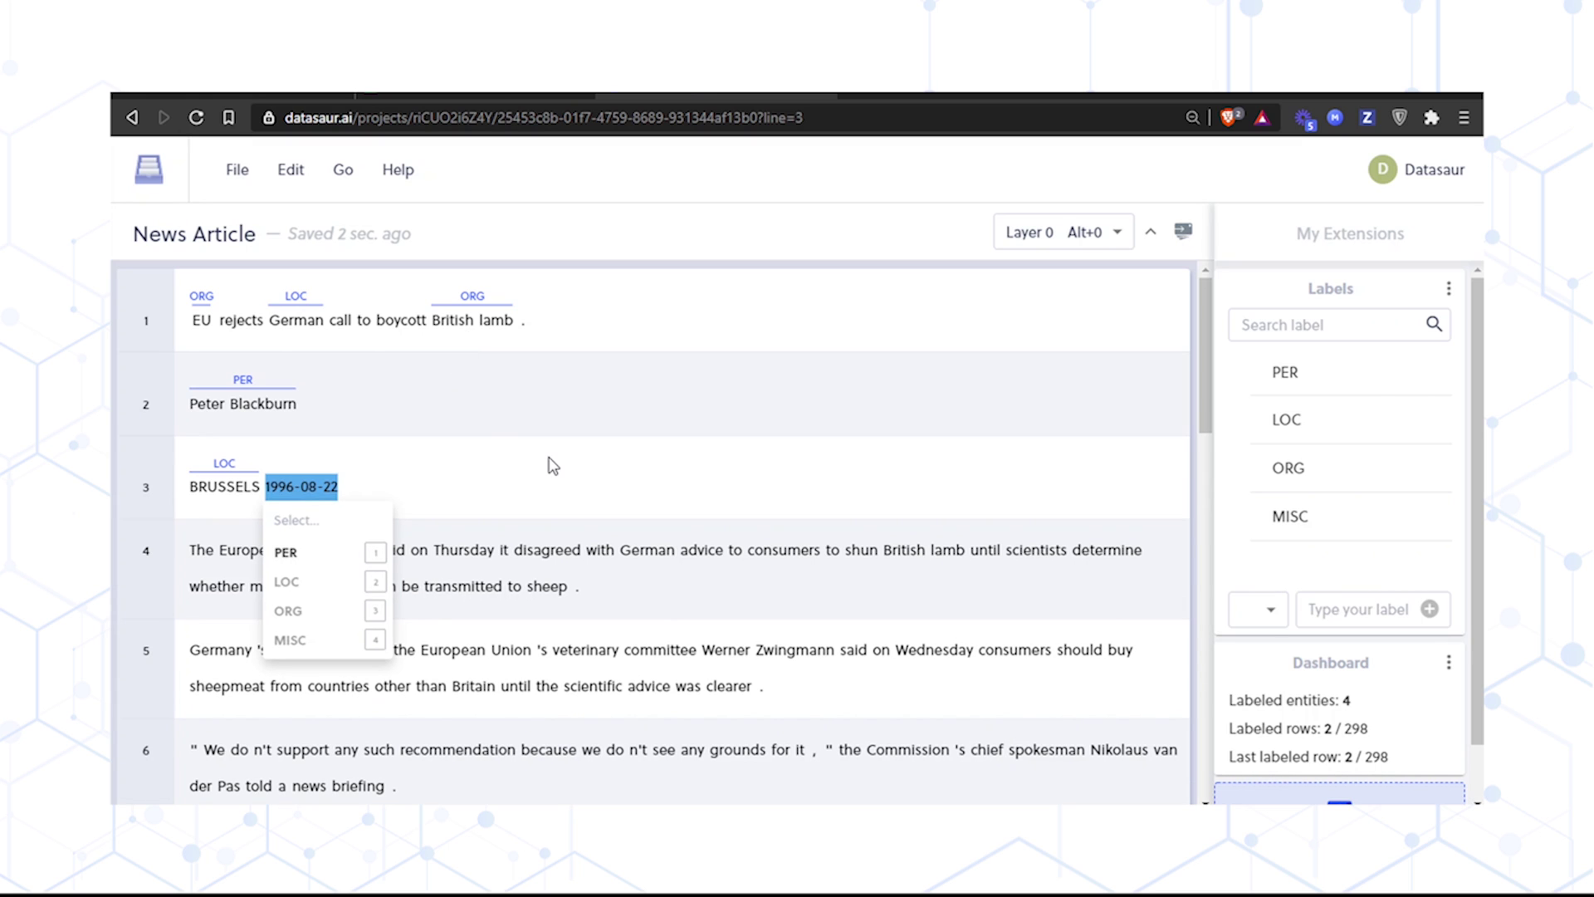
key(Escape)
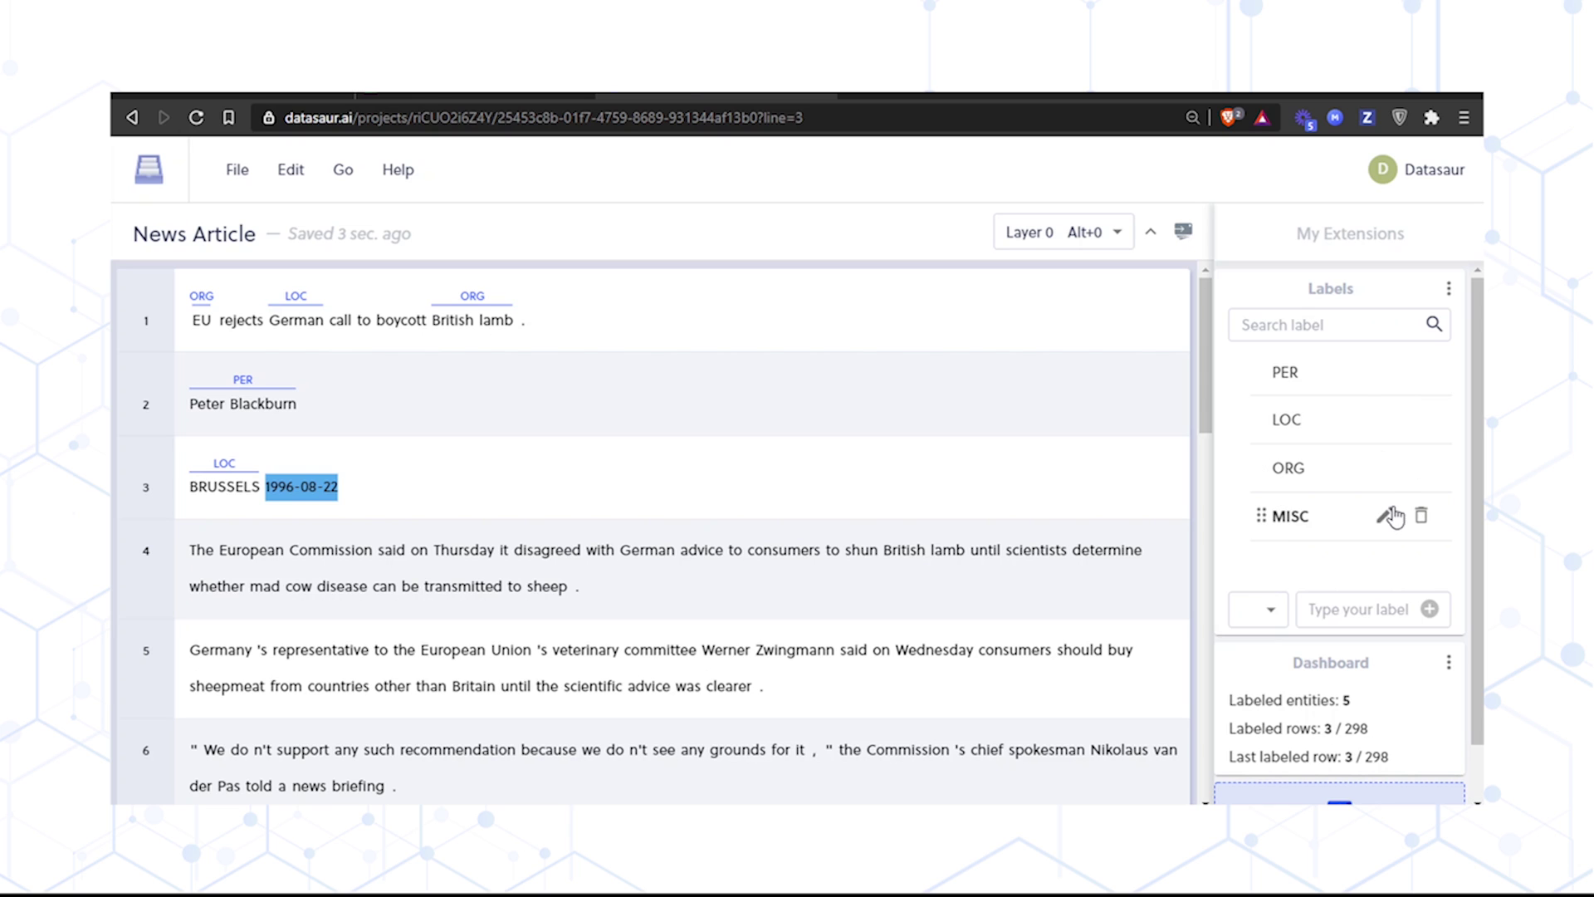
Add a DATE label alongside PER, LOC, ORG and MISC.
click(1360, 612)
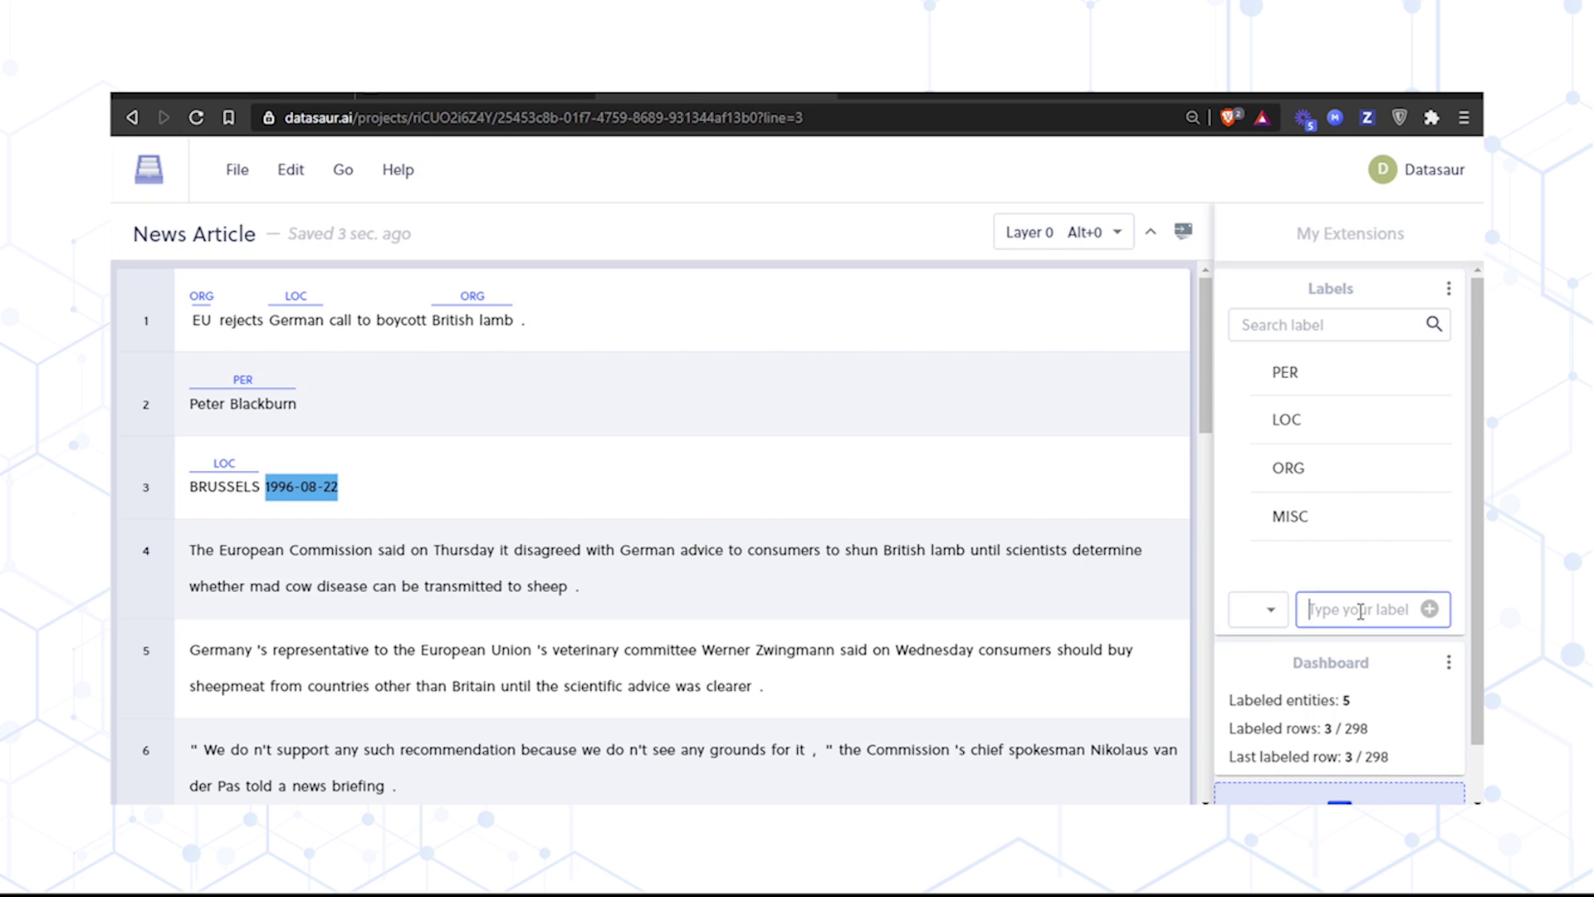
text(DATE)
key(Return)
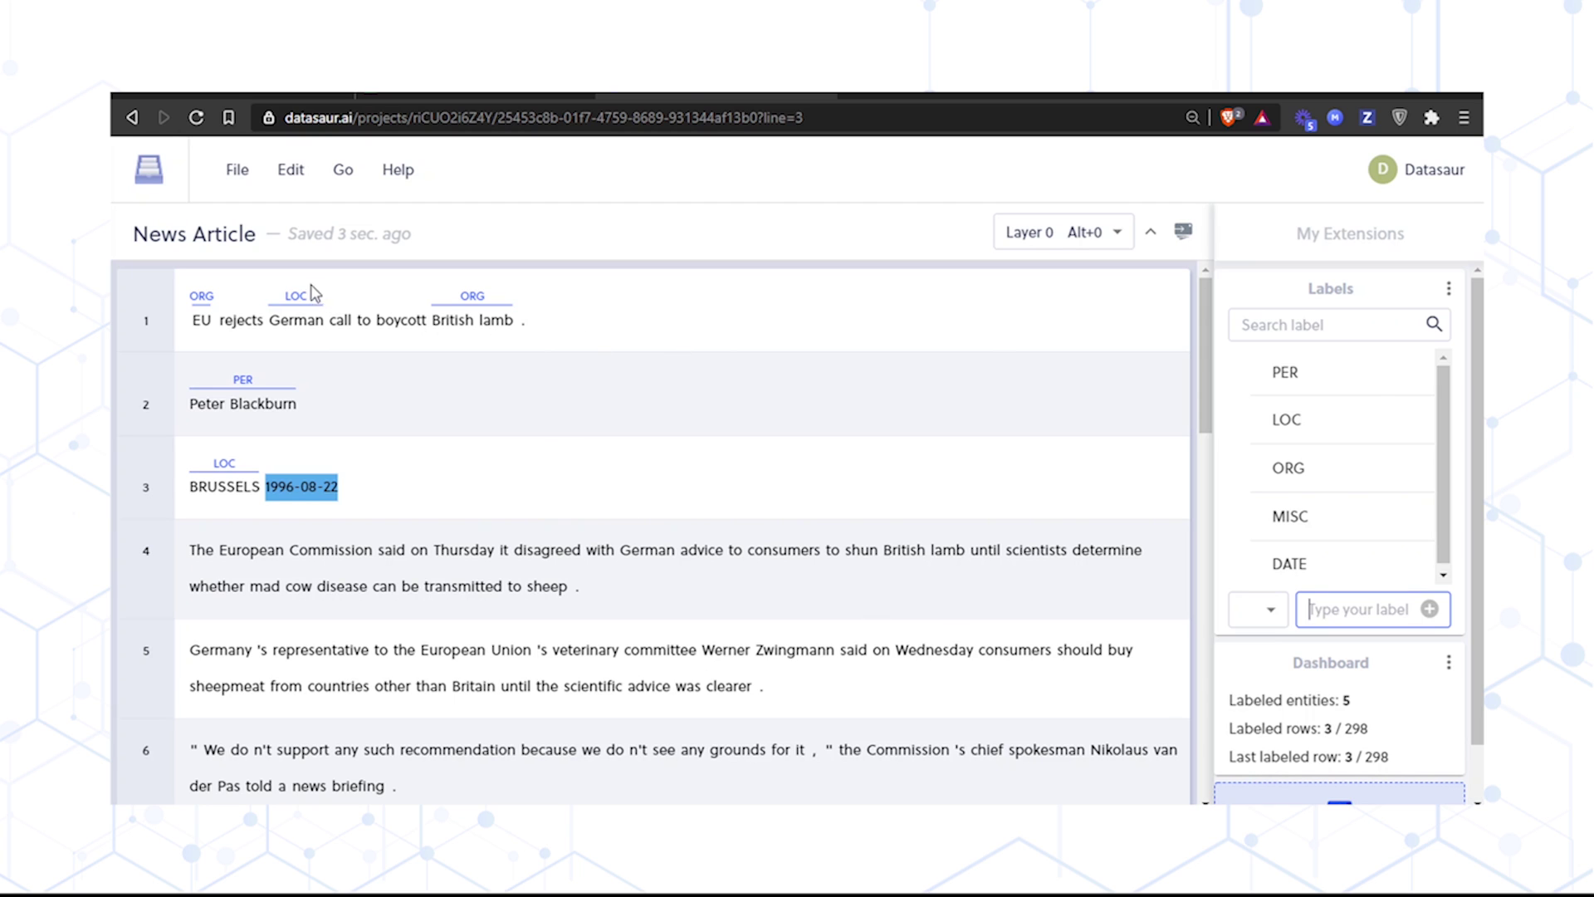
click(233, 172)
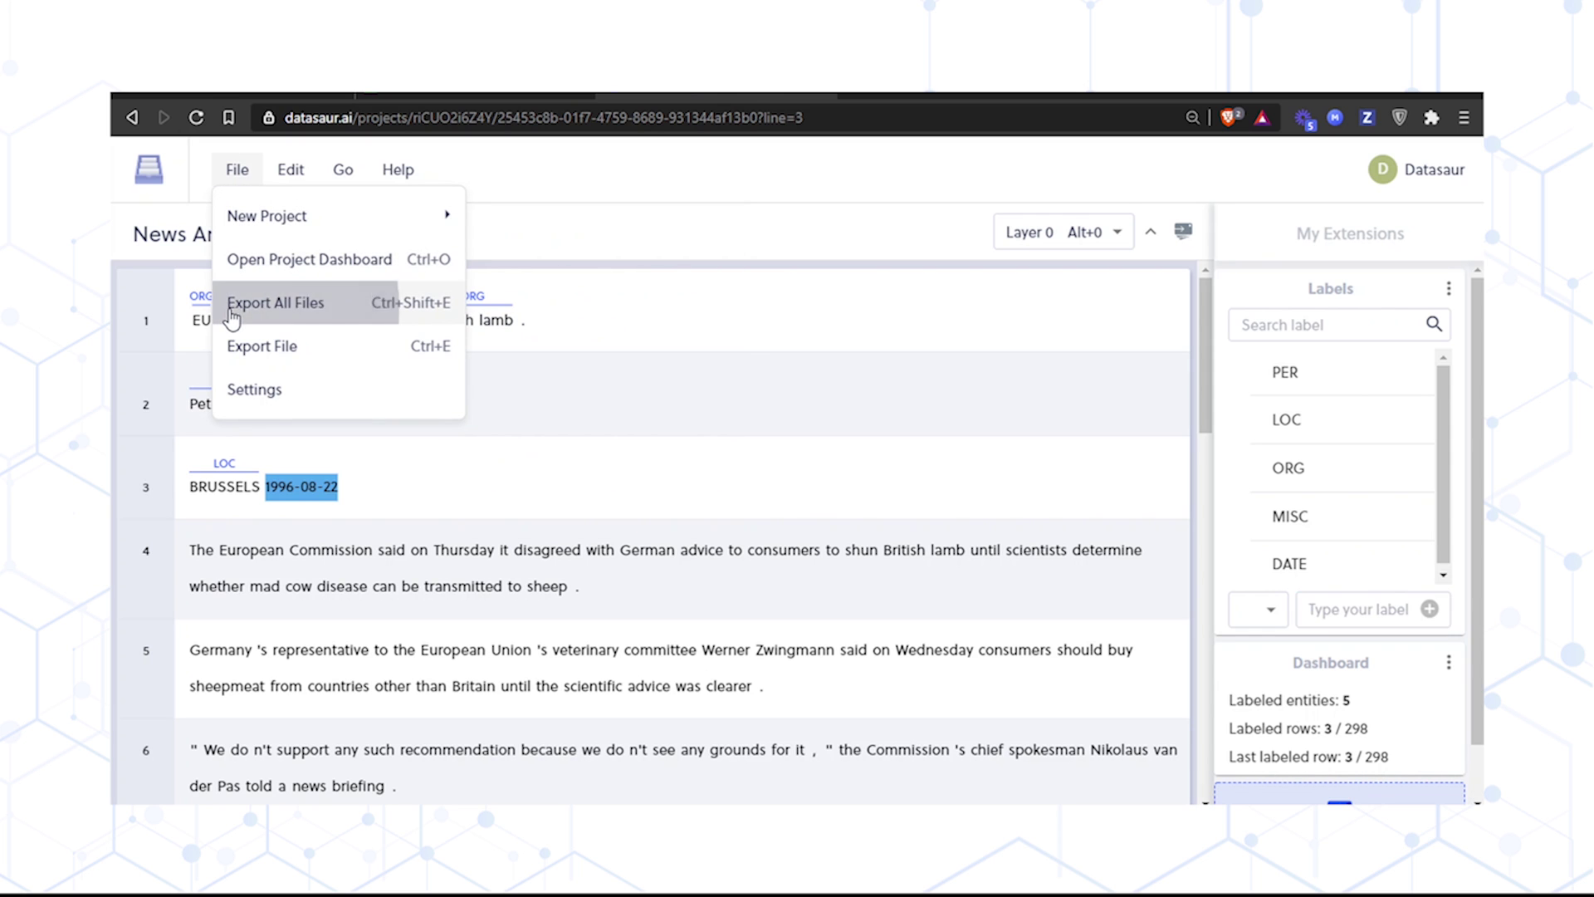
Export all files as CoNLL-2003, trimming the export name to 'News Article'.
click(232, 313)
drag(864, 413, 701, 400)
key(BackSpace)
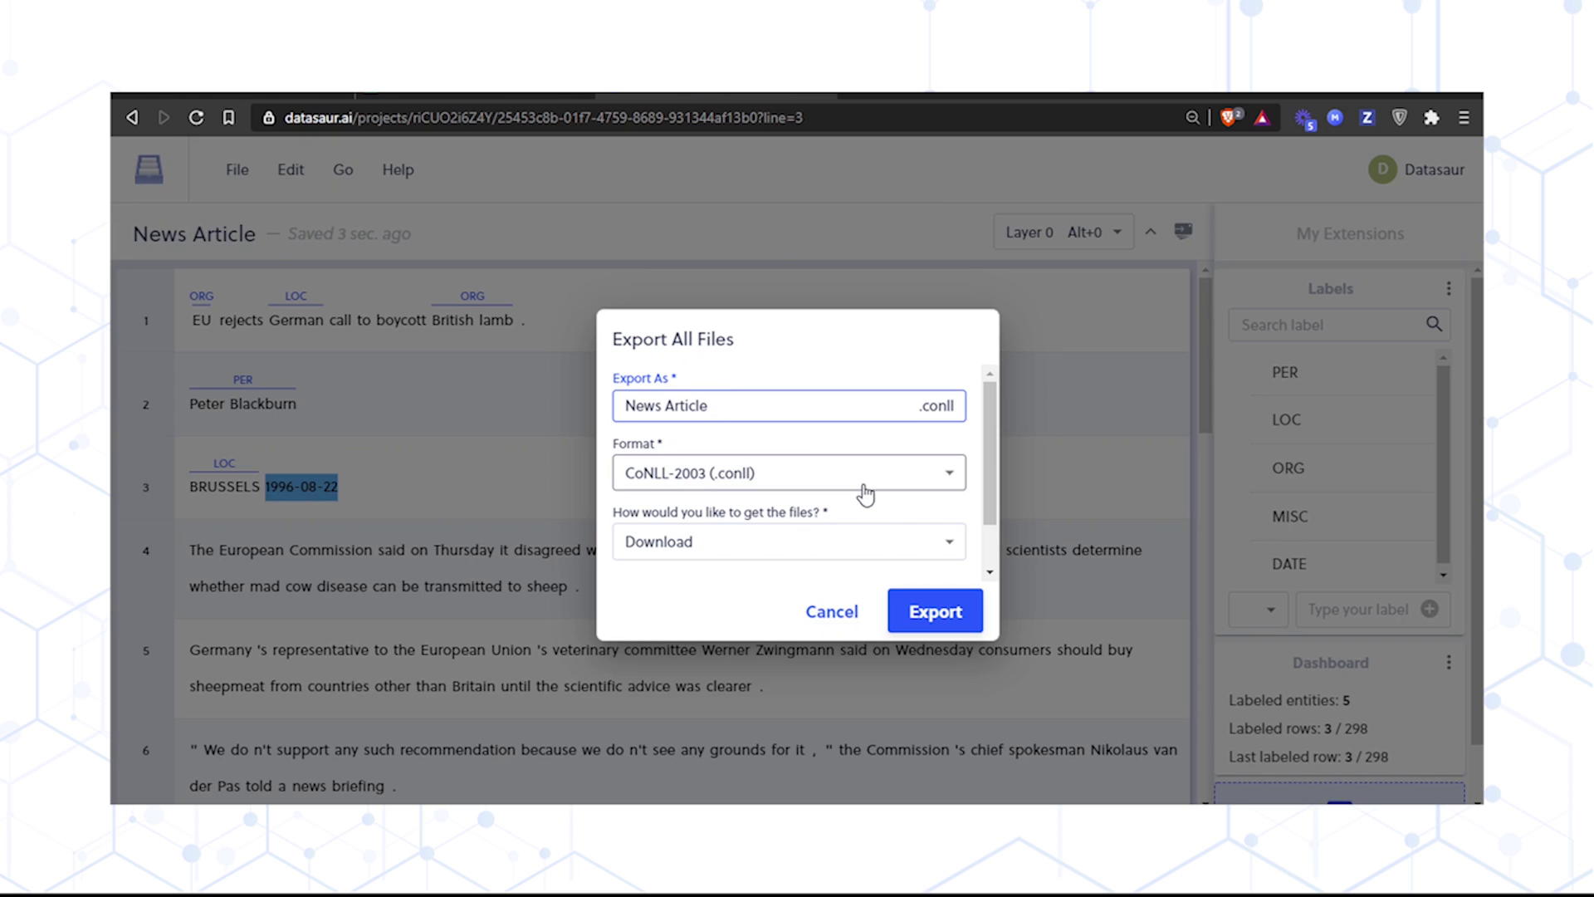
click(927, 619)
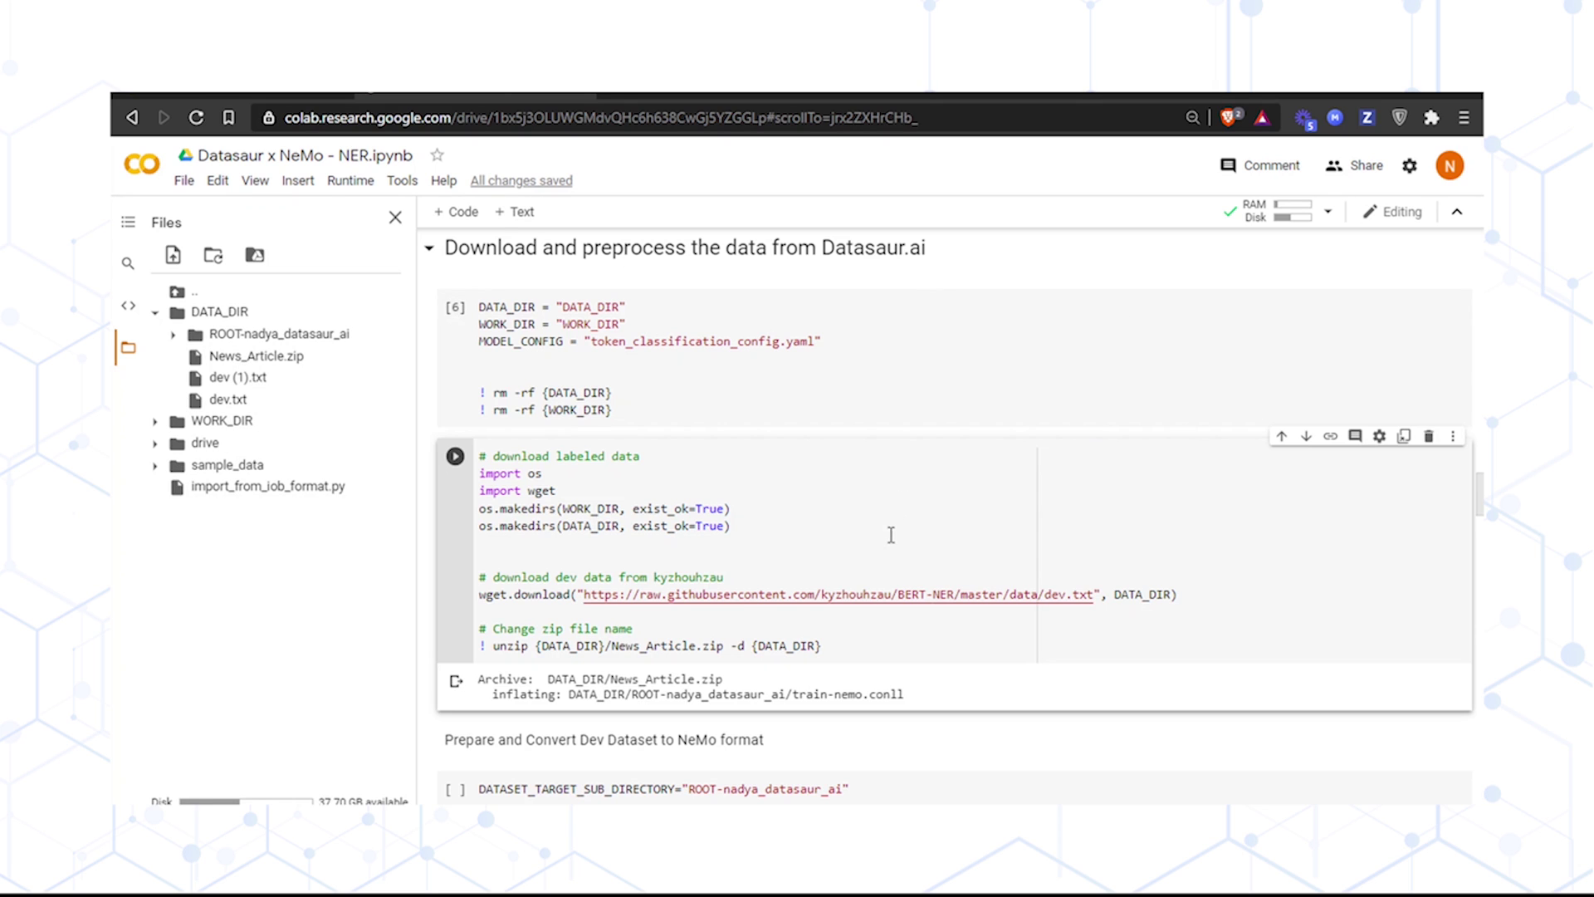
Run the DATASET_TARGET_SUB_DIRECTORY cell to convert dev.txt to NeMo format.
scroll(888, 539, down, 2)
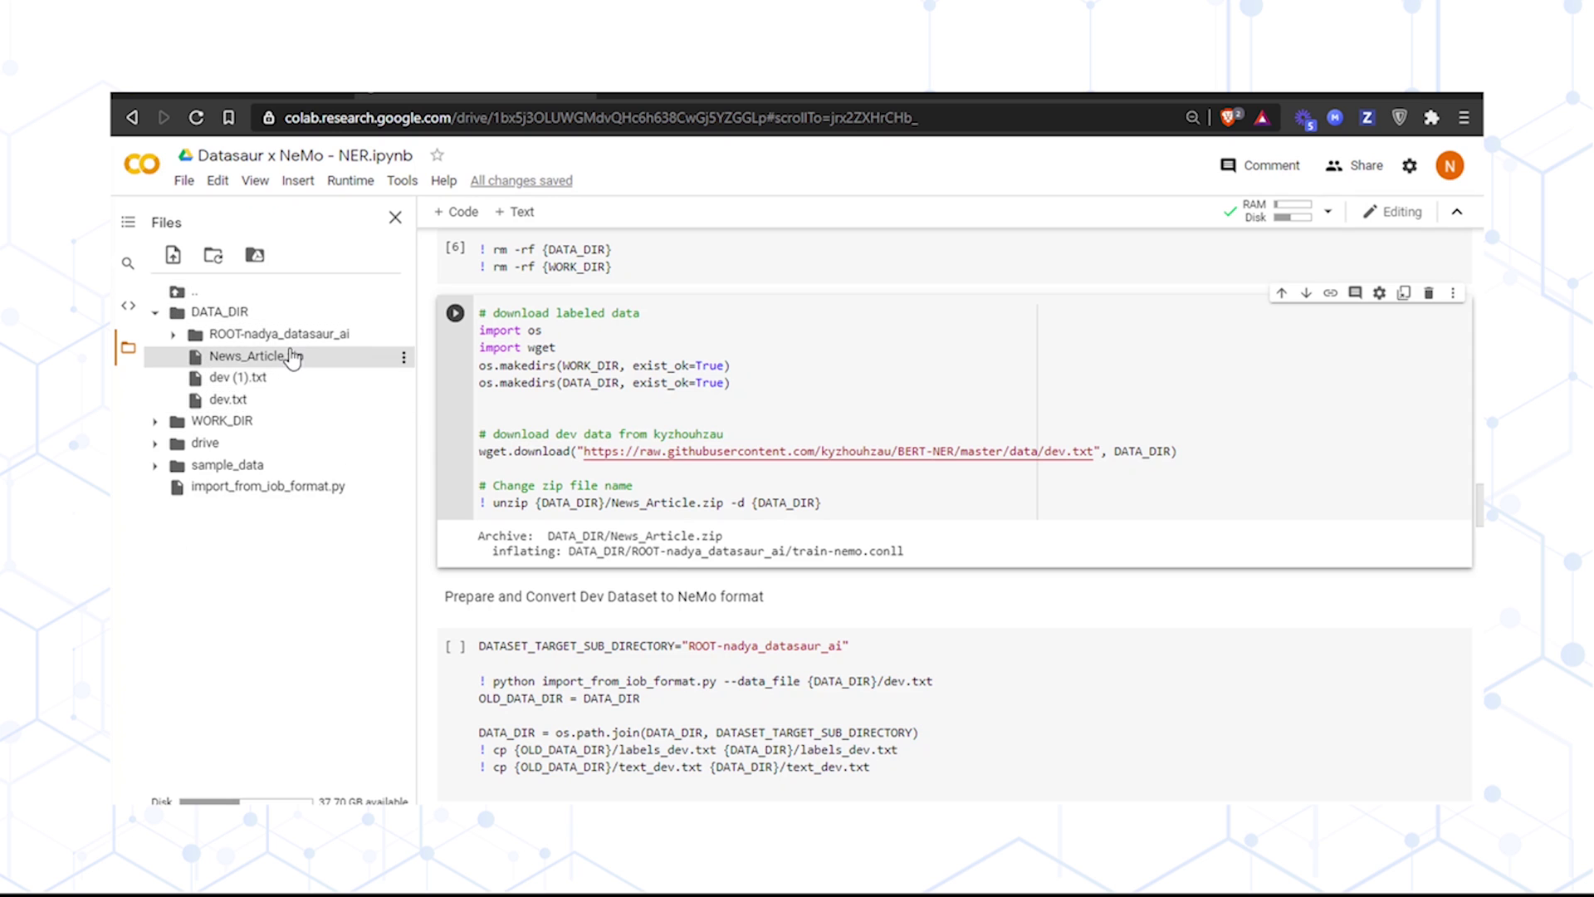
scroll(612, 589, down, 3)
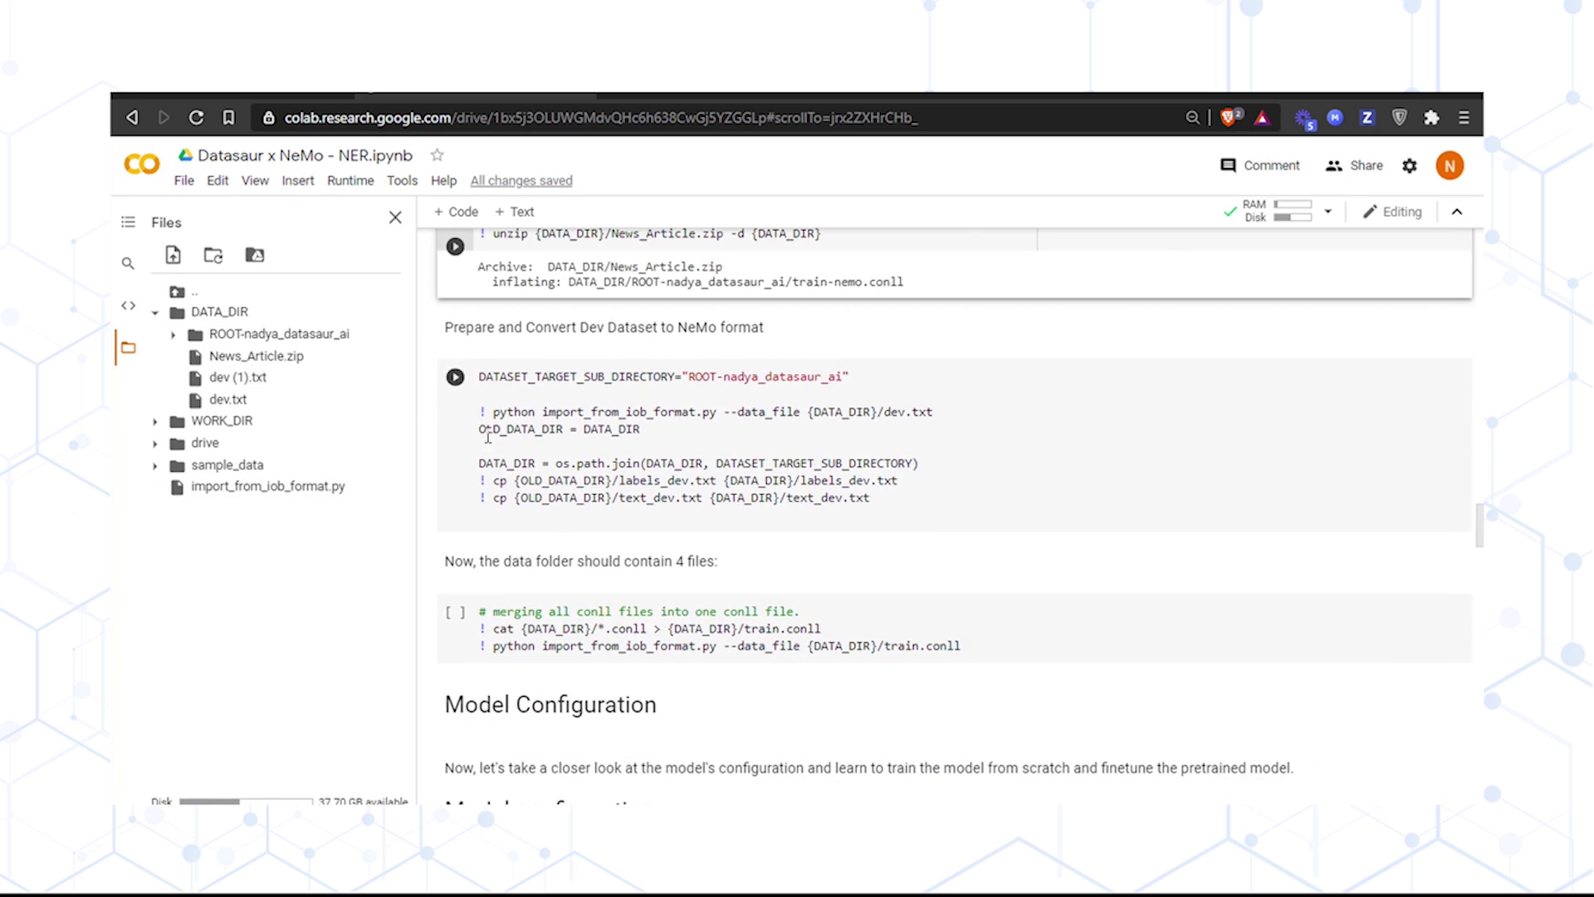
click(454, 378)
click(454, 378)
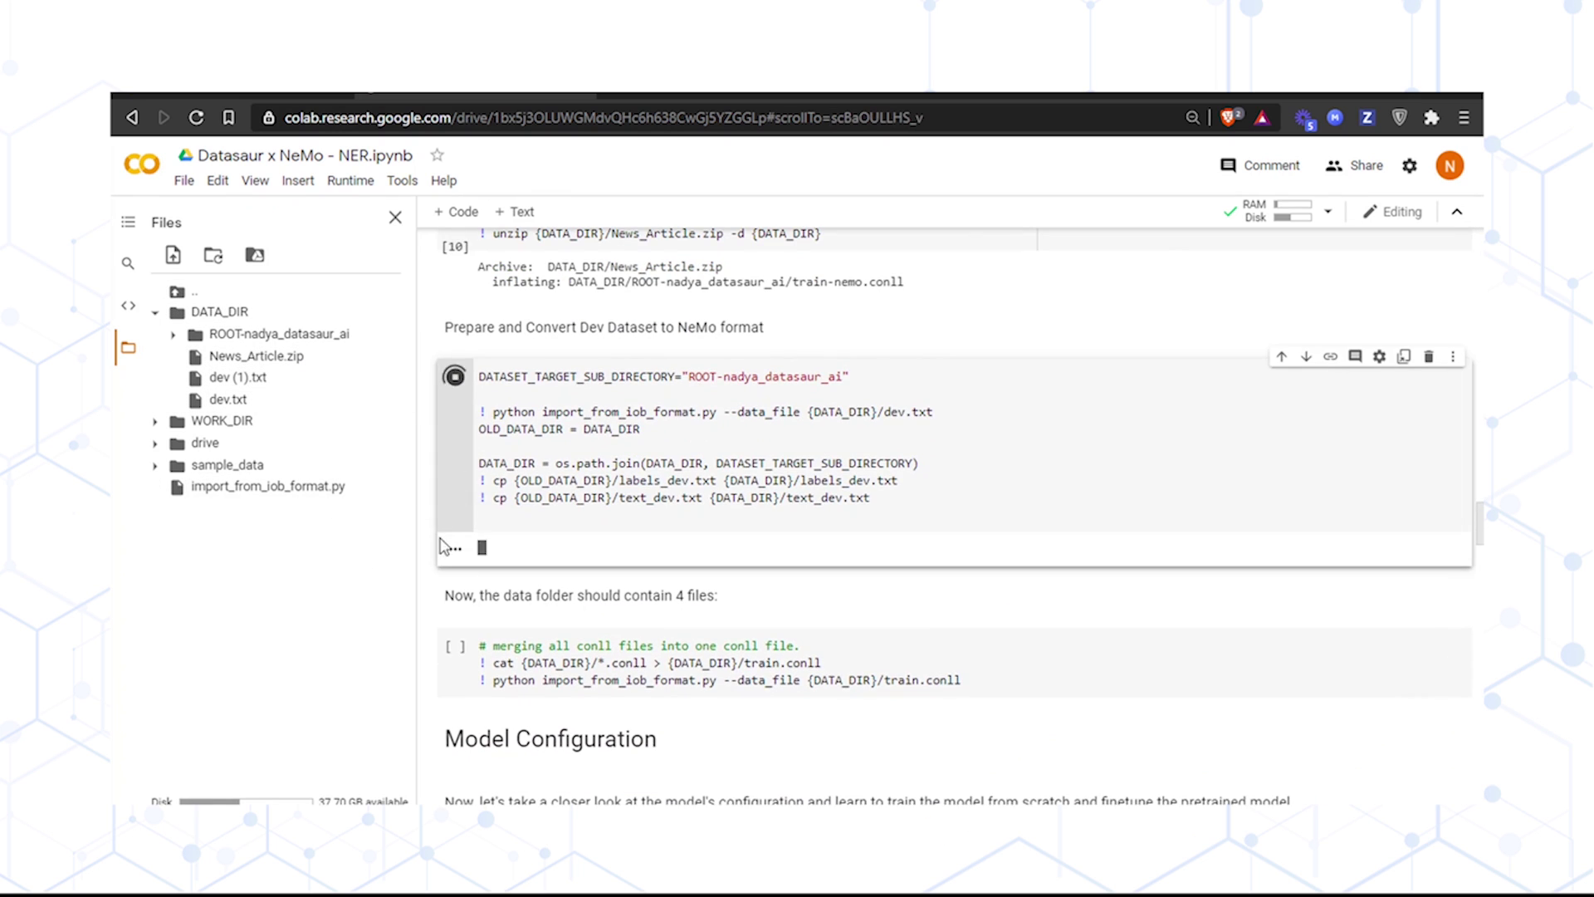
Run the merging cell to combine the conll files into train.conll.
click(454, 657)
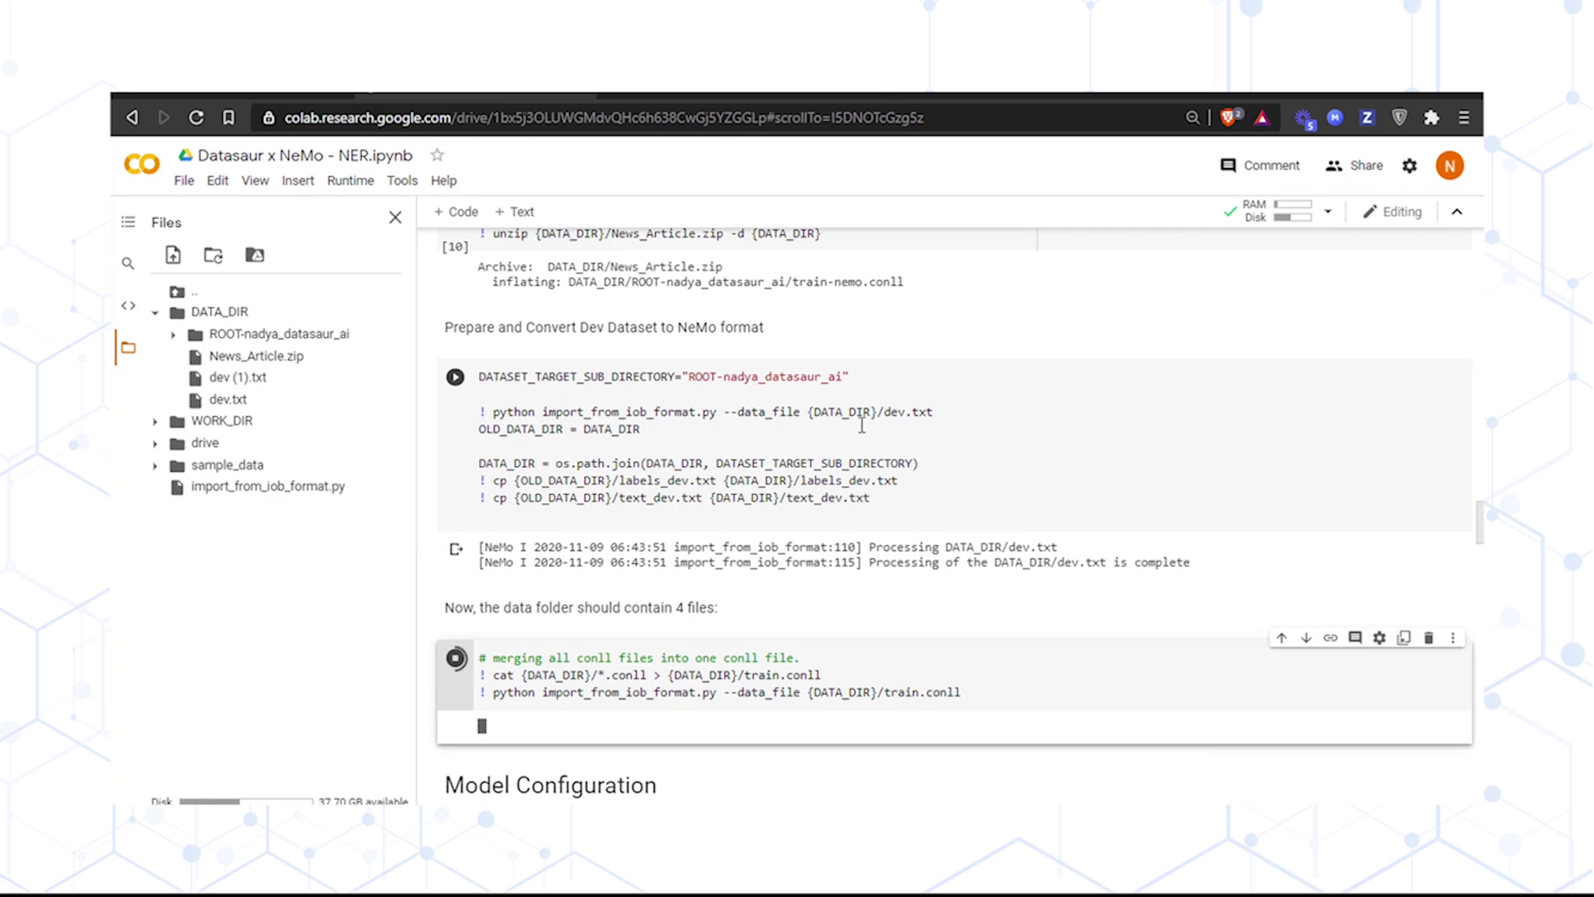
scroll(862, 425, down, 1)
scroll(862, 425, down, 5)
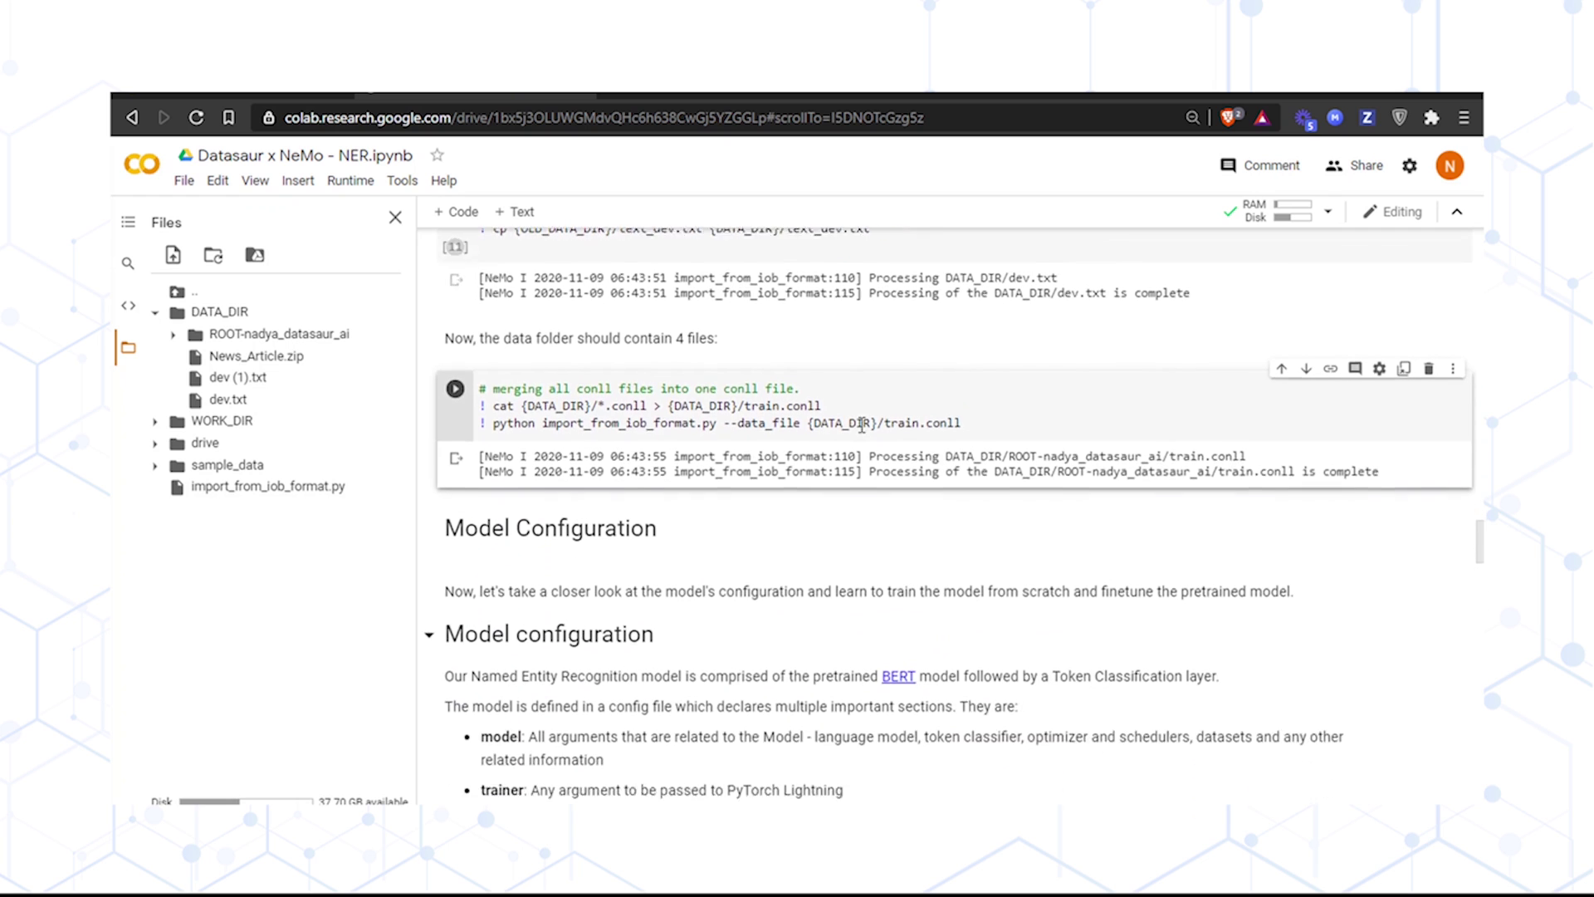
scroll(862, 425, down, 2)
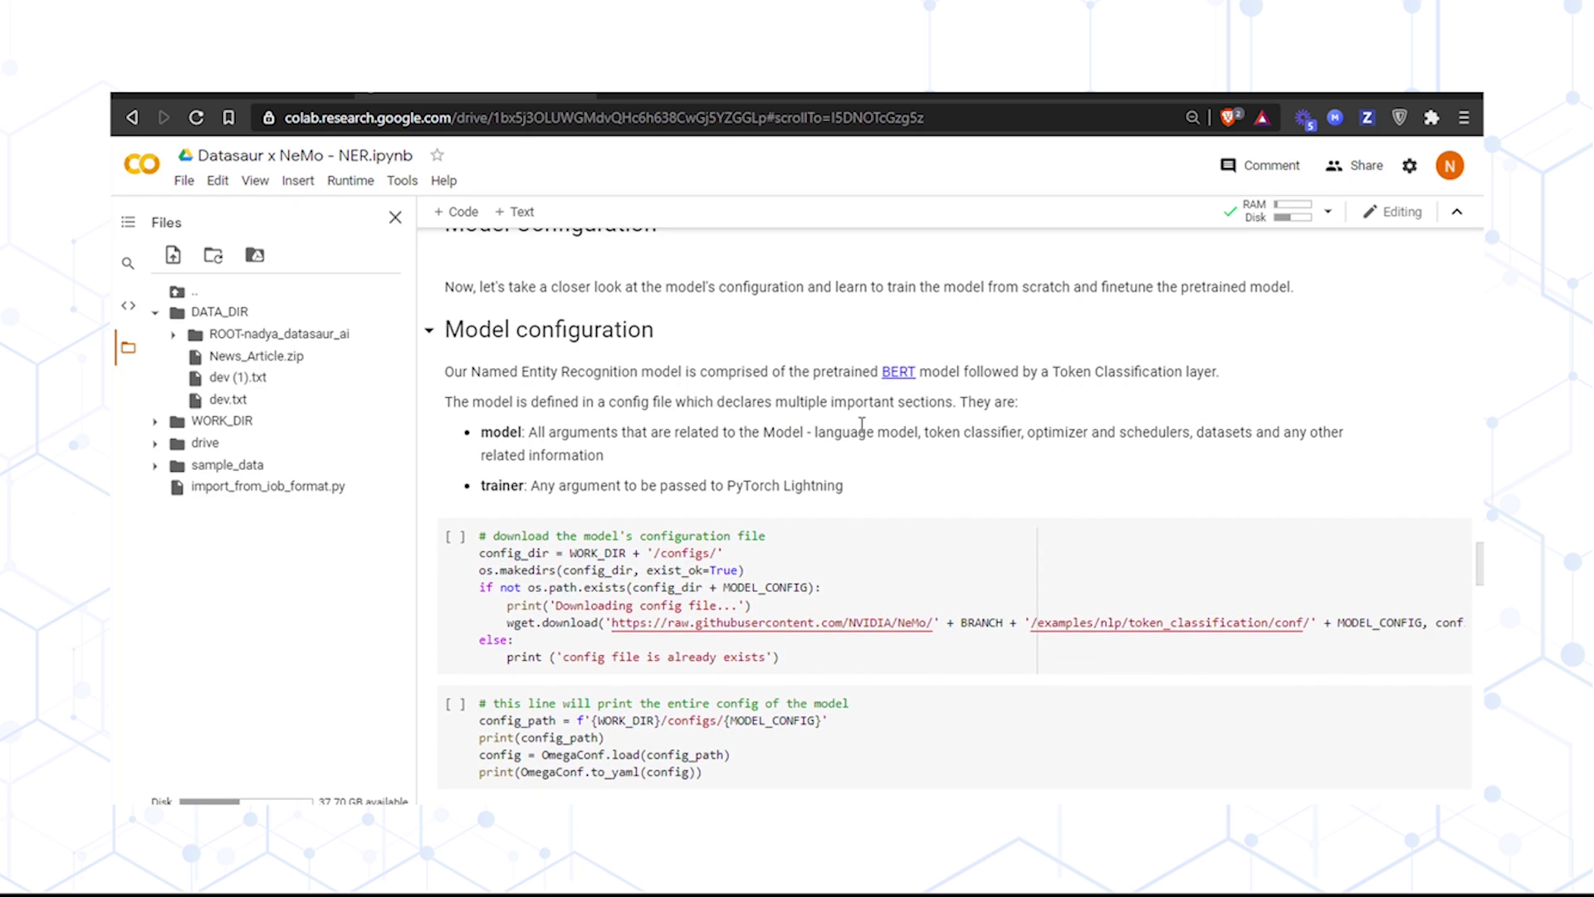
Download token_classification_config.yaml and print the full NER model config as YAML, with data_dir still ???
click(456, 519)
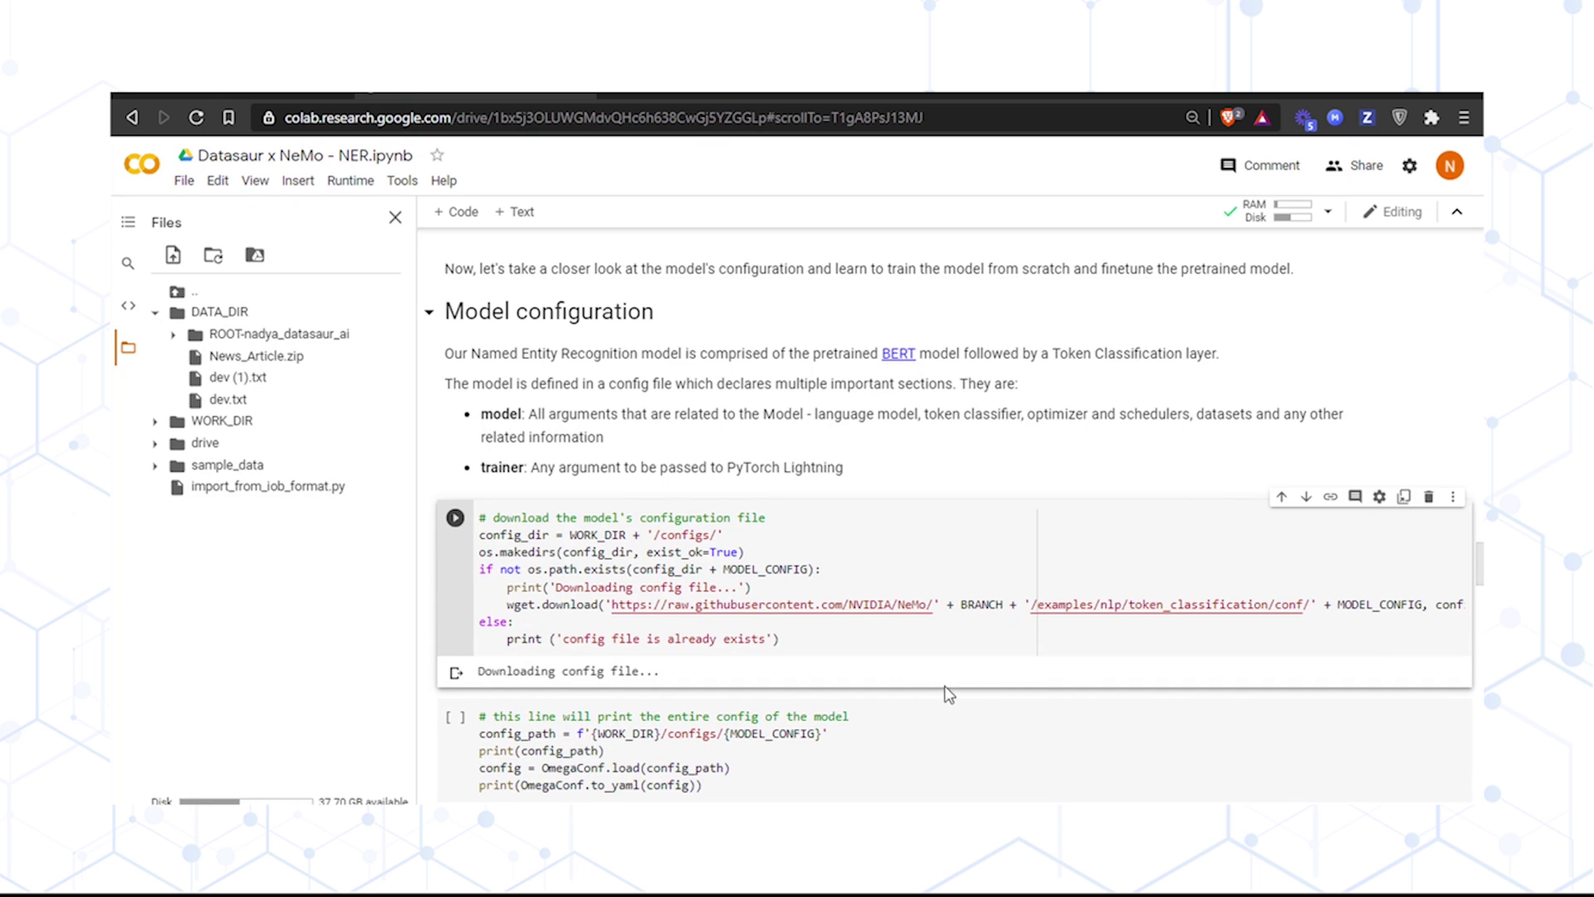
scroll(1004, 733, down, 3)
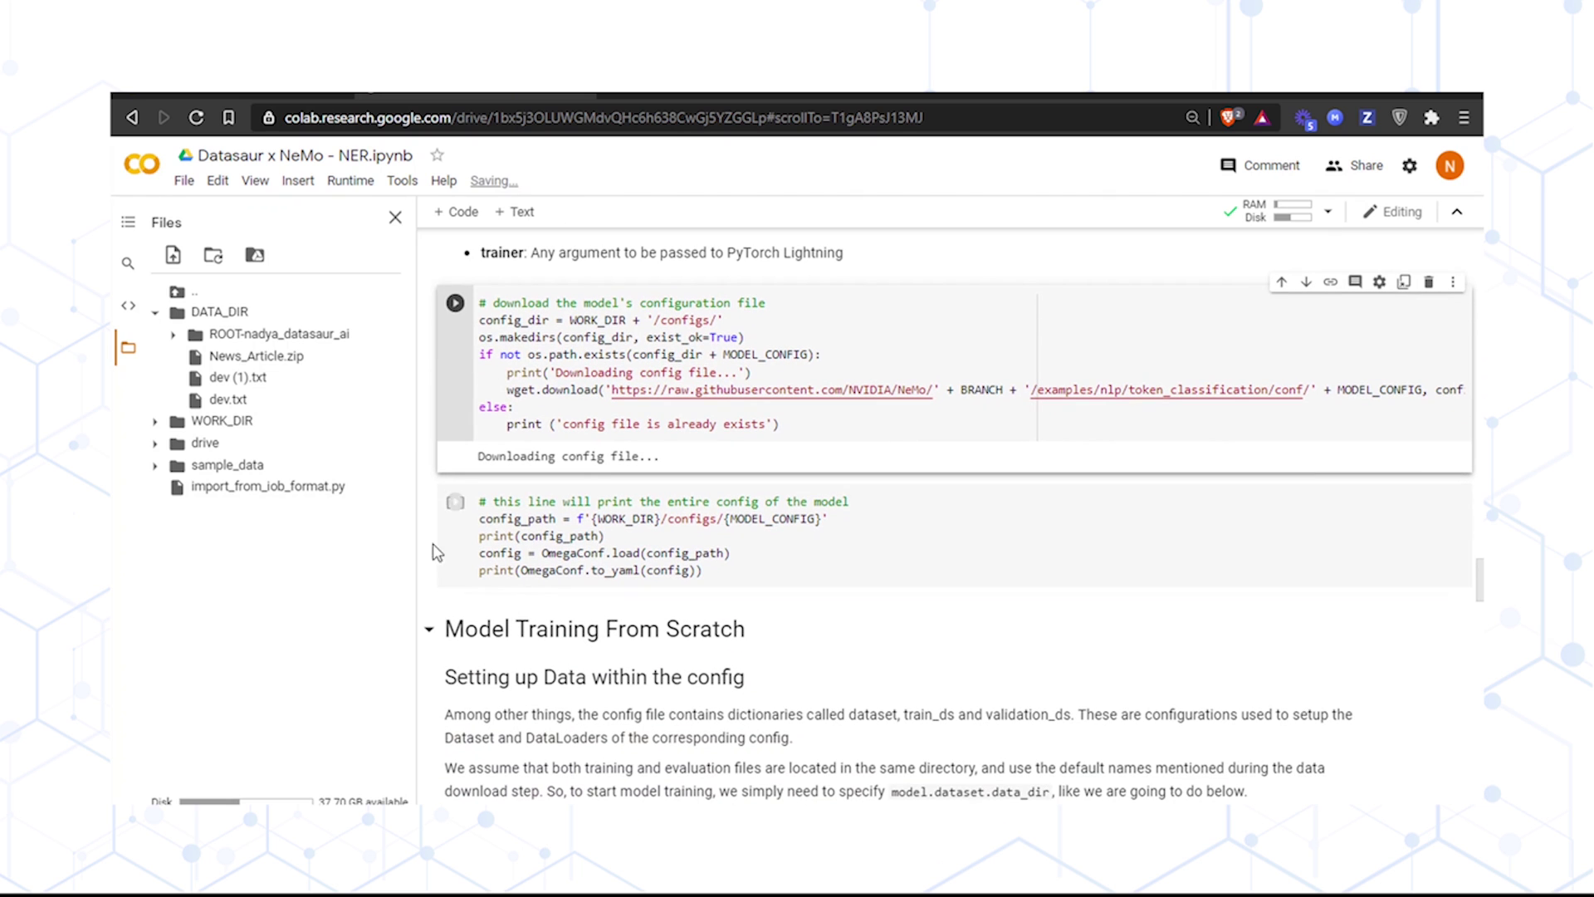
click(456, 503)
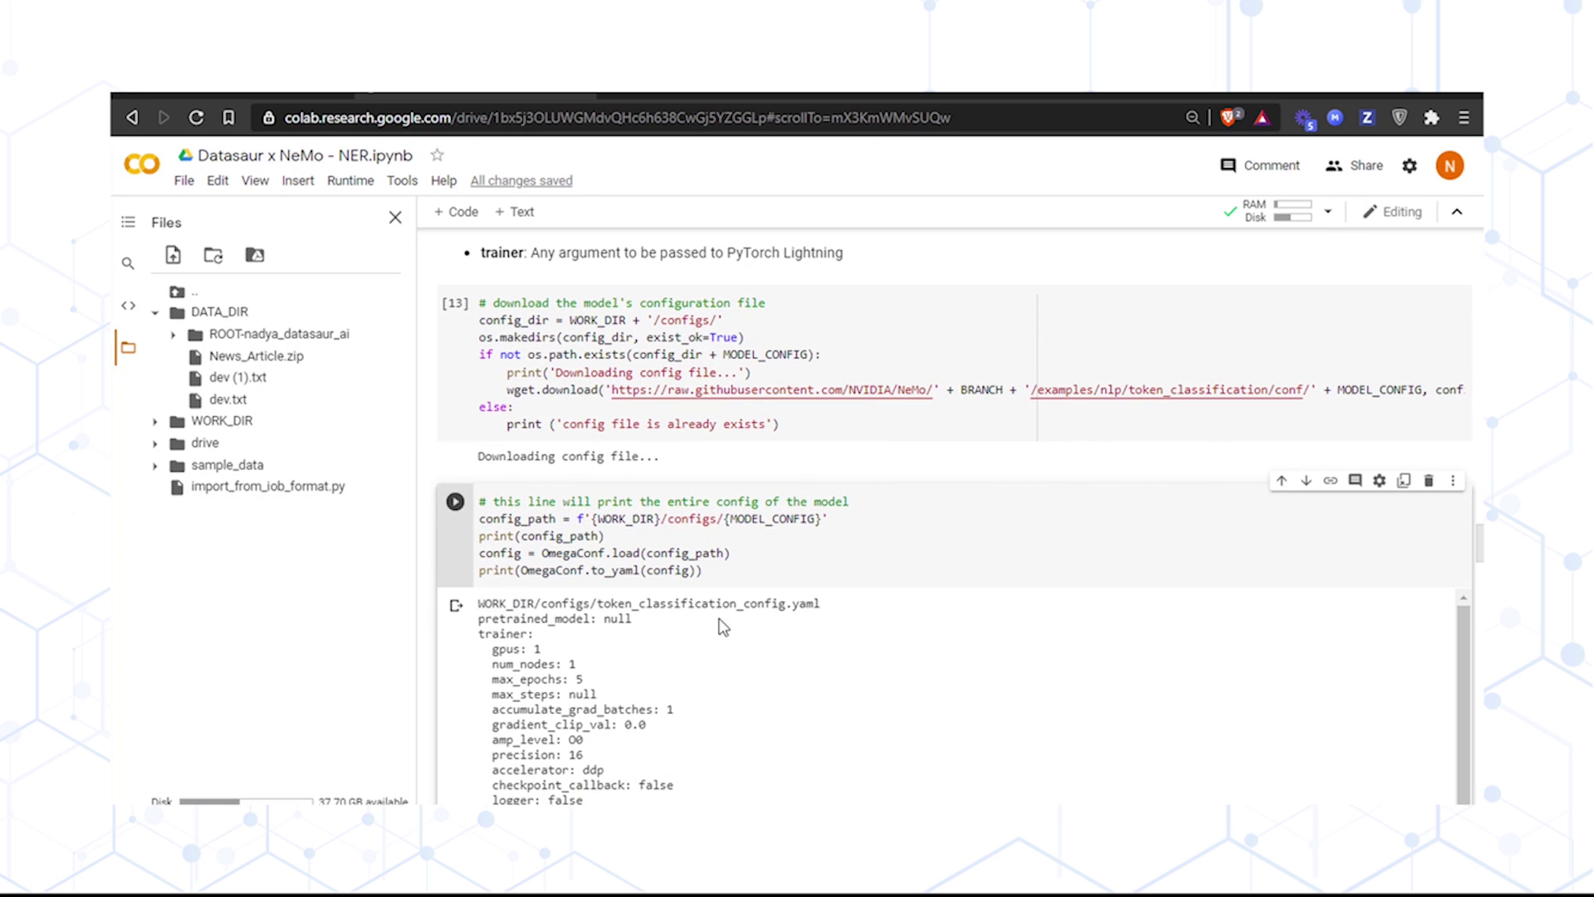
scroll(863, 629, down, 4)
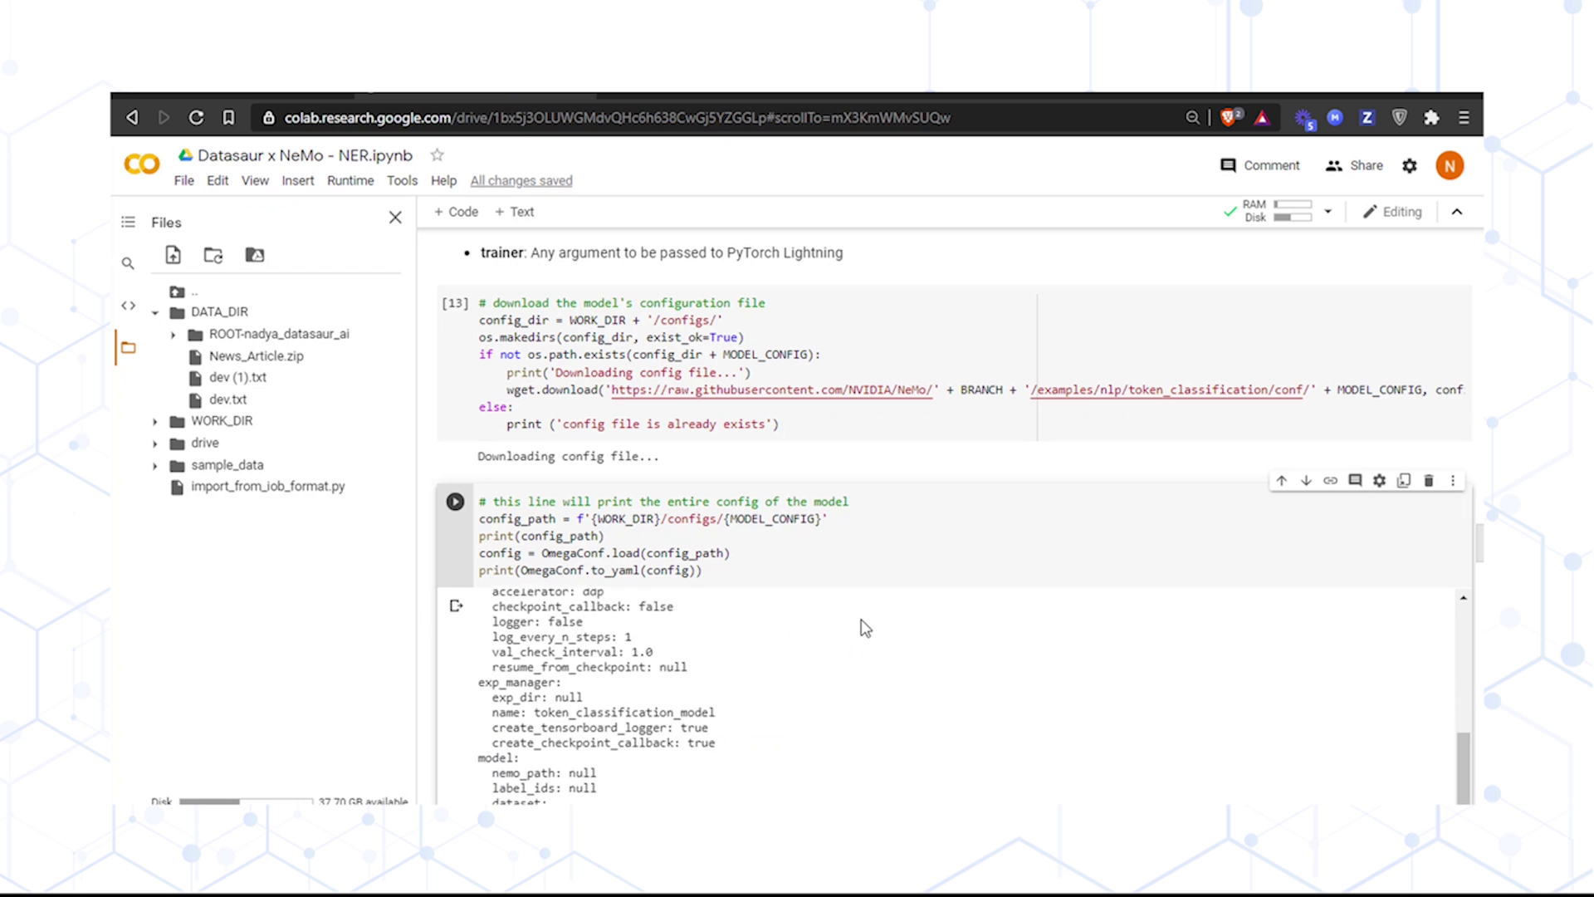
scroll(862, 620, down, 10)
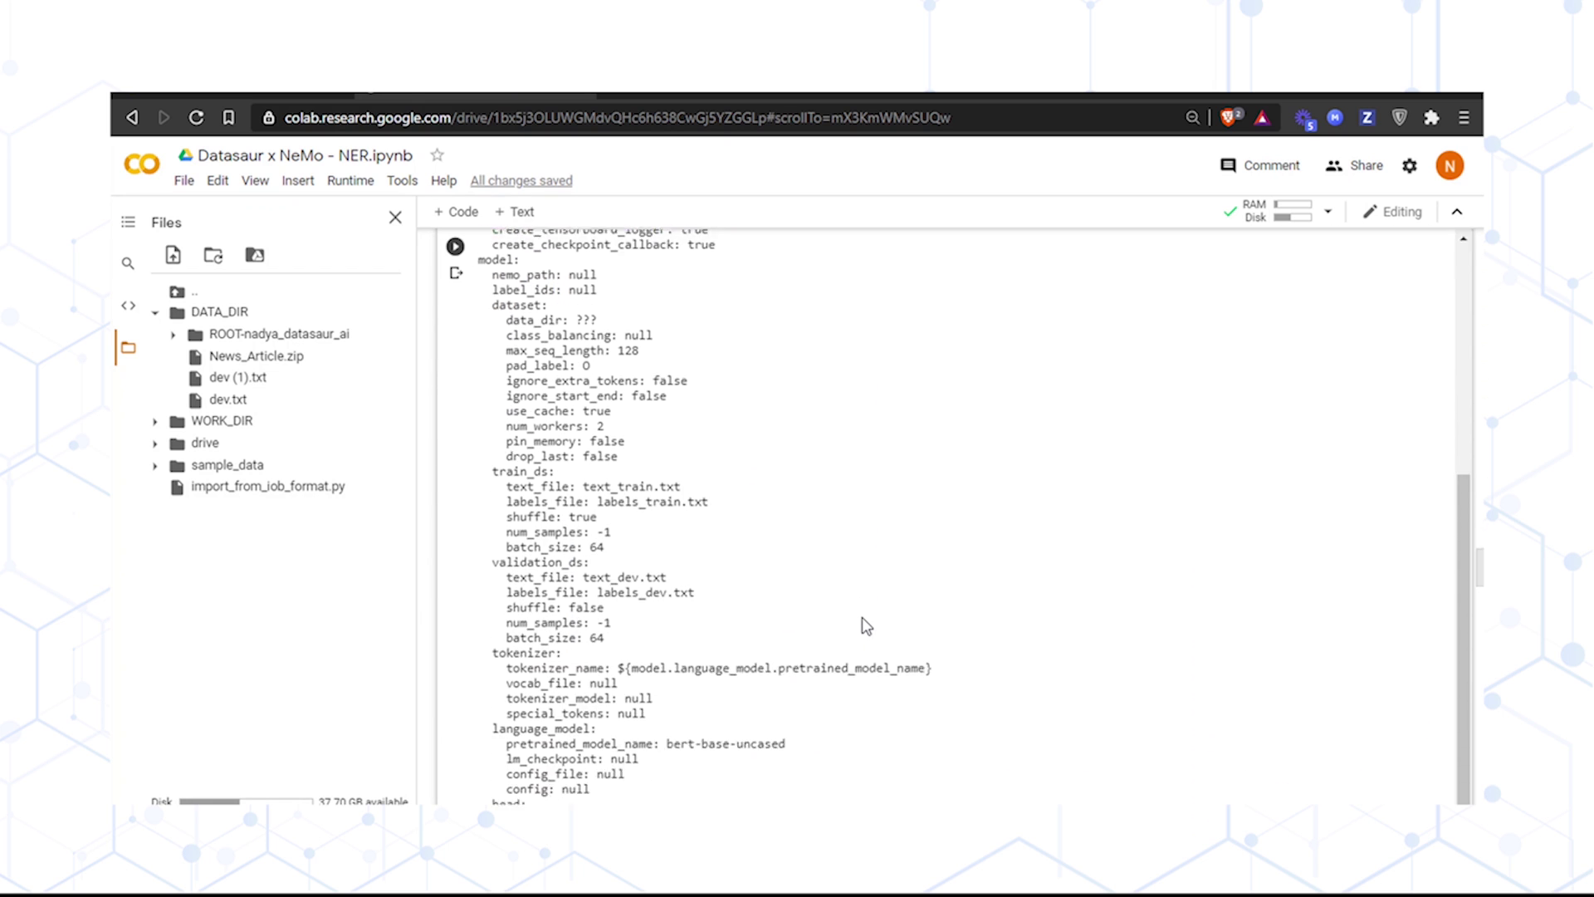
scroll(862, 619, down, 5)
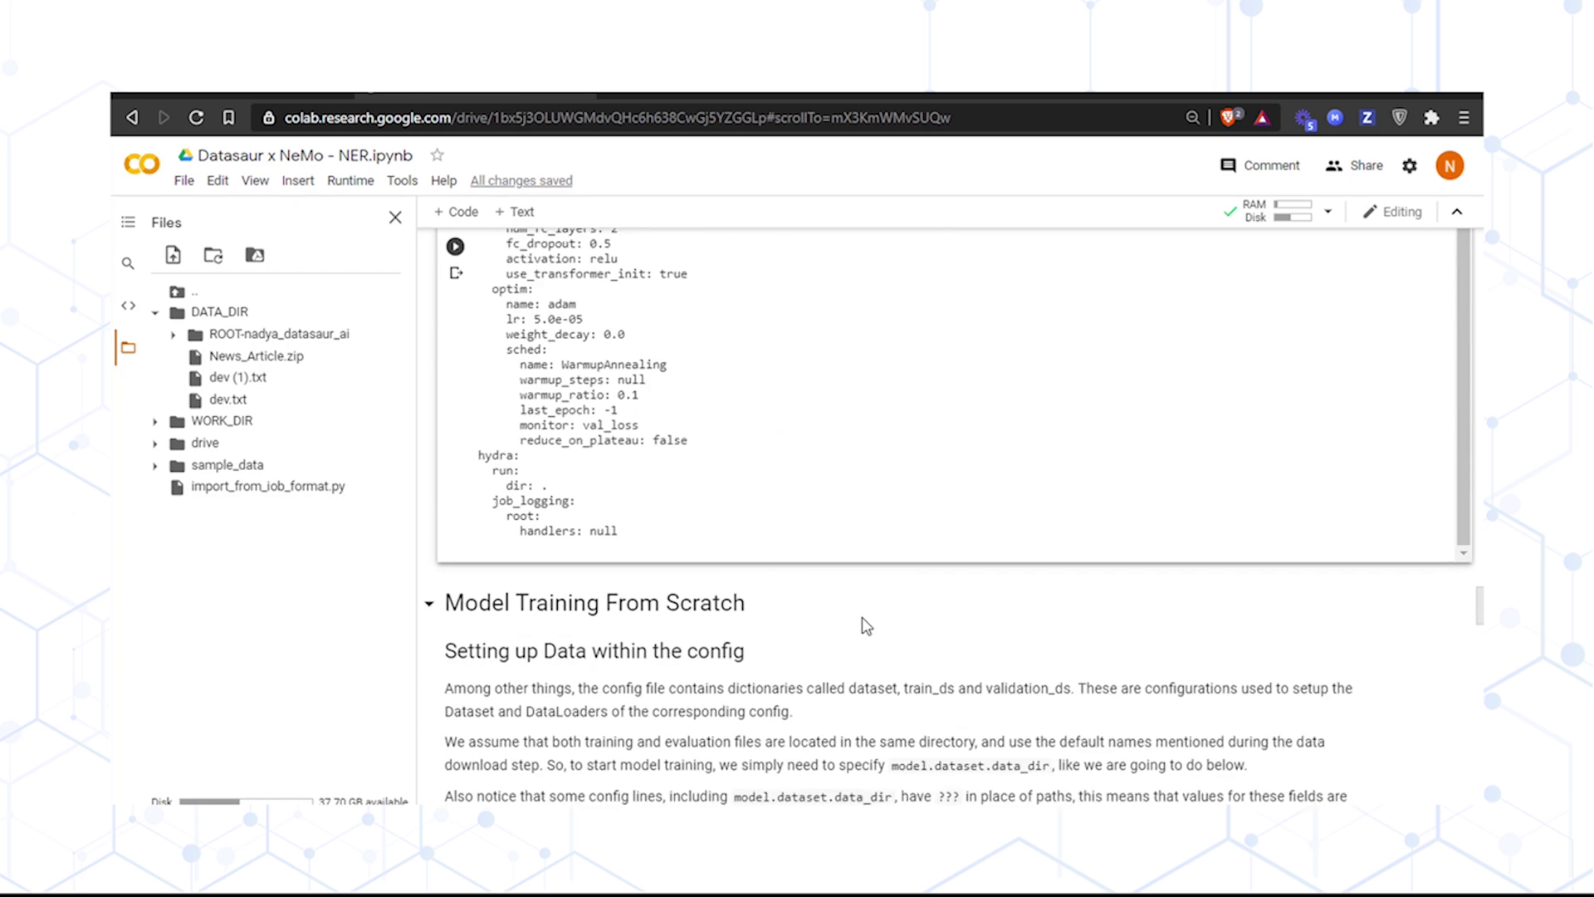
scroll(862, 625, down, 2)
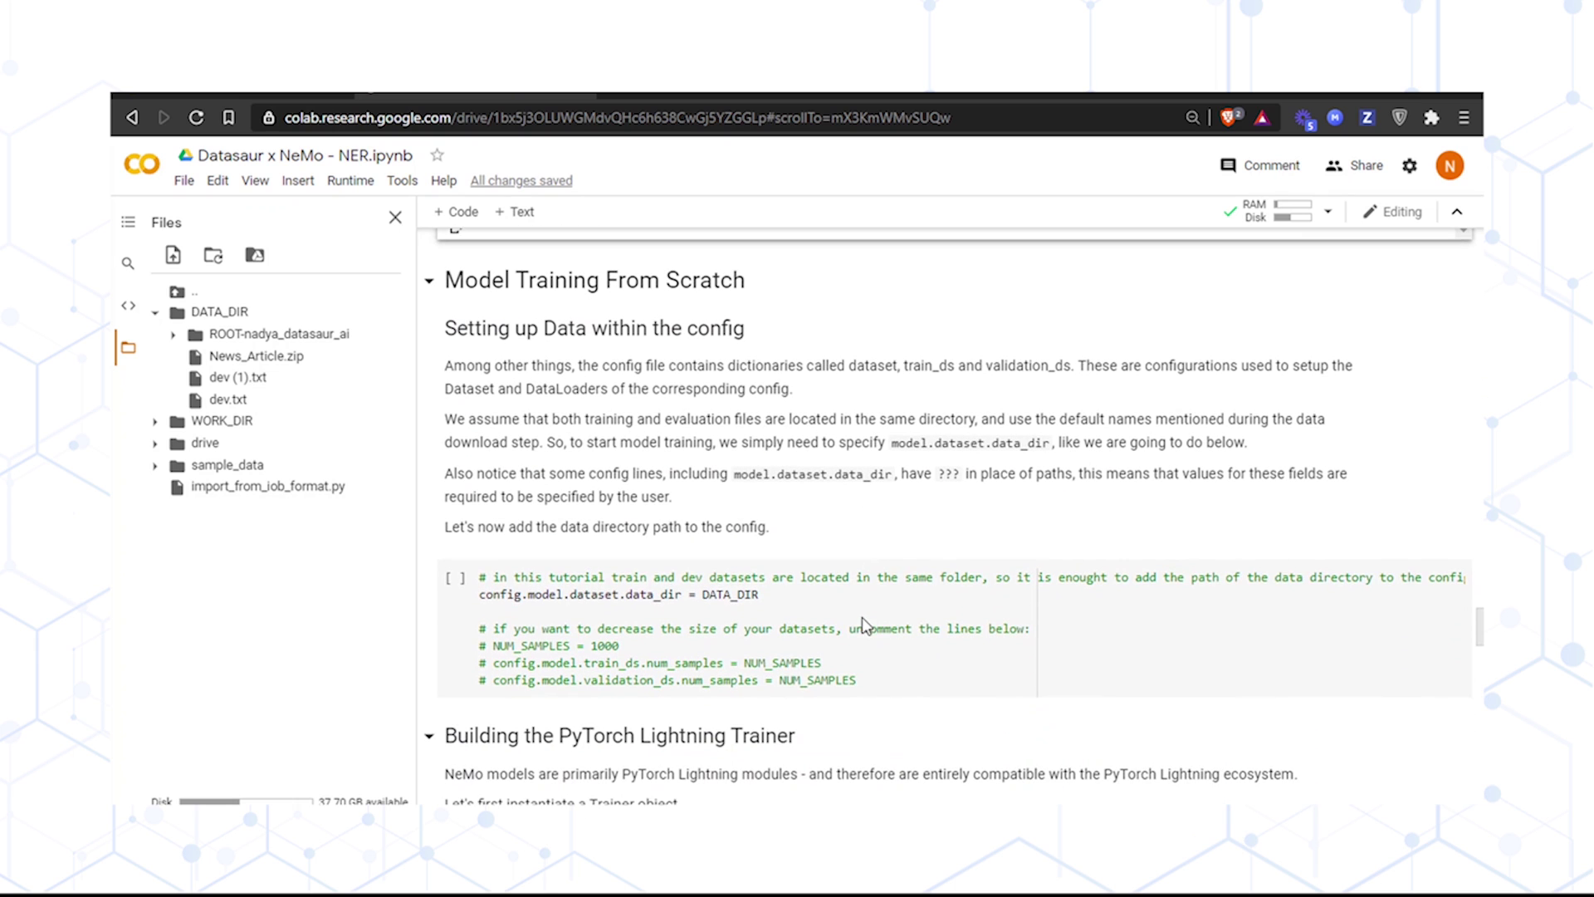
Add the data directory path to the config and print the trainer configuration.
click(455, 576)
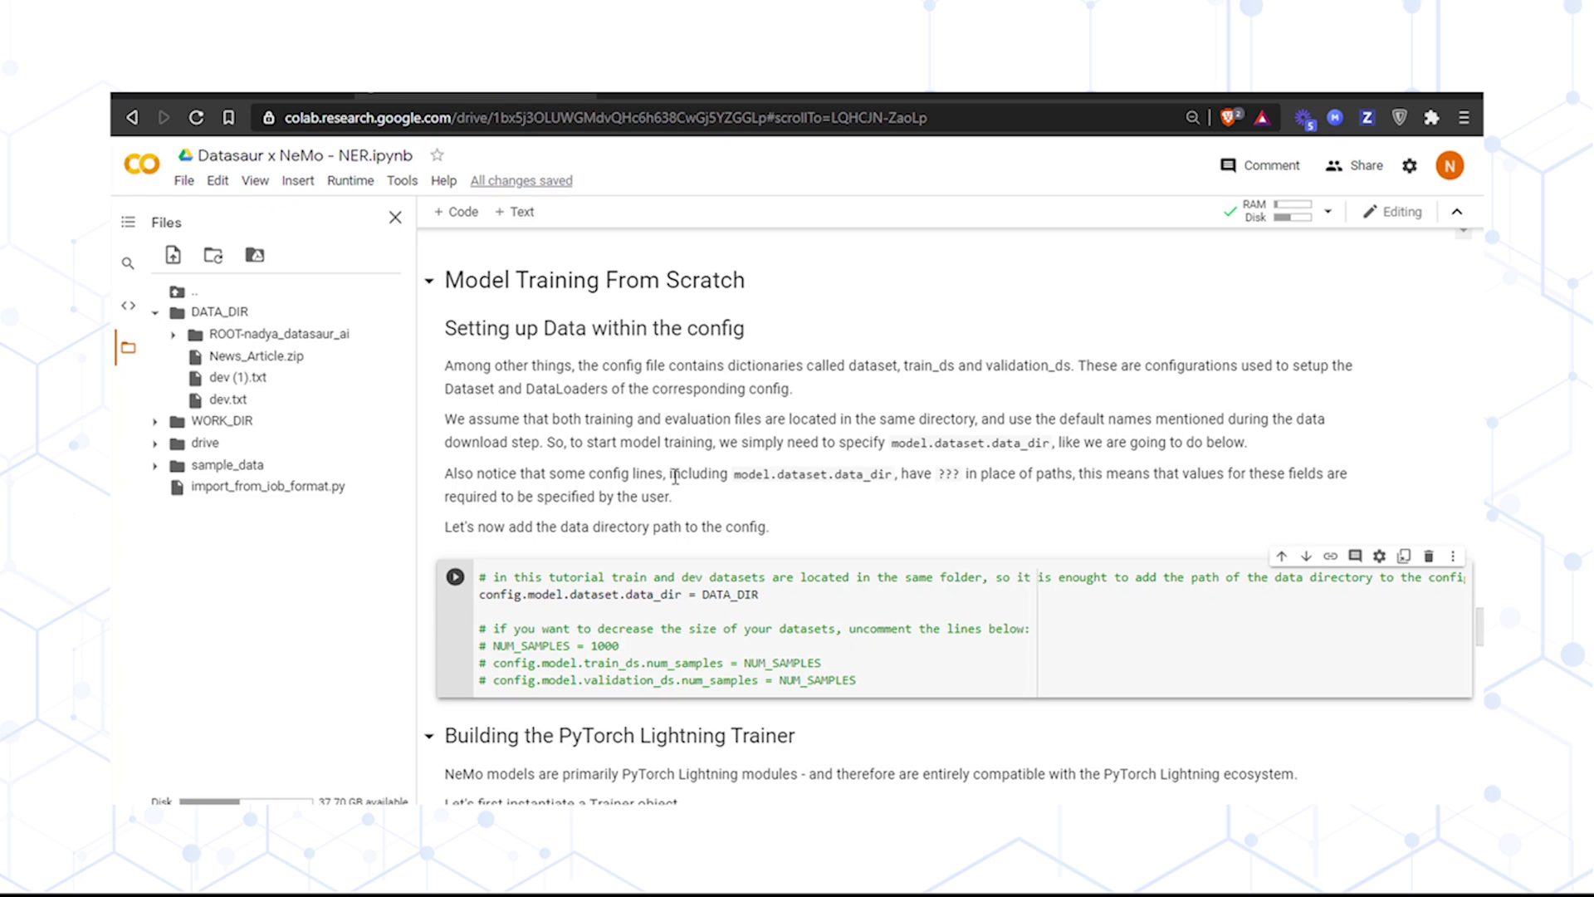
scroll(701, 609, down, 6)
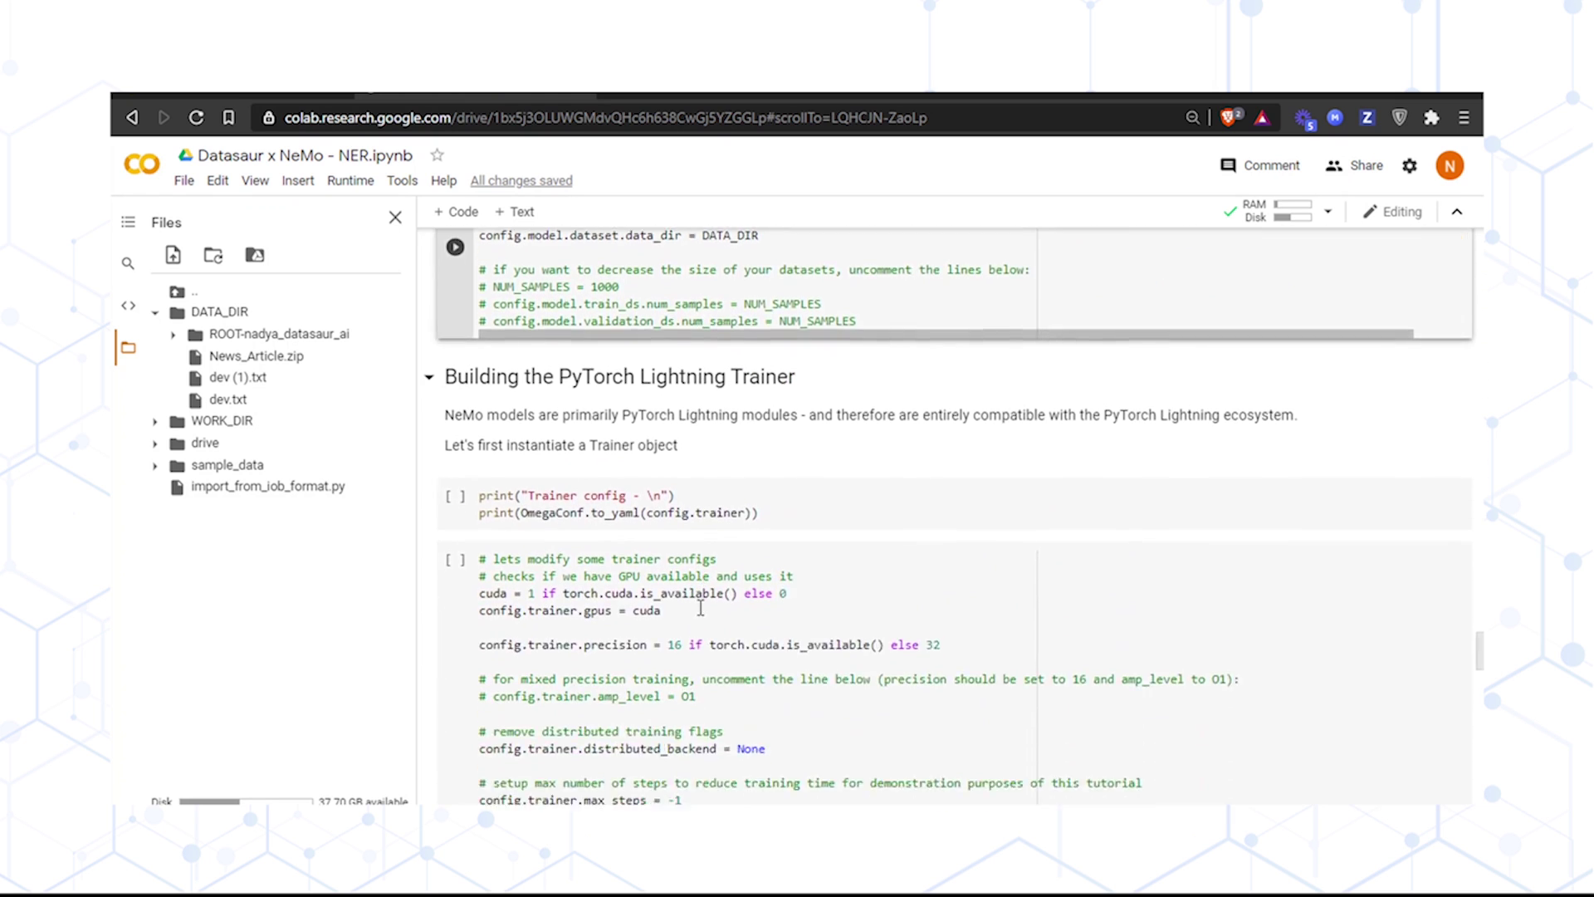
click(454, 354)
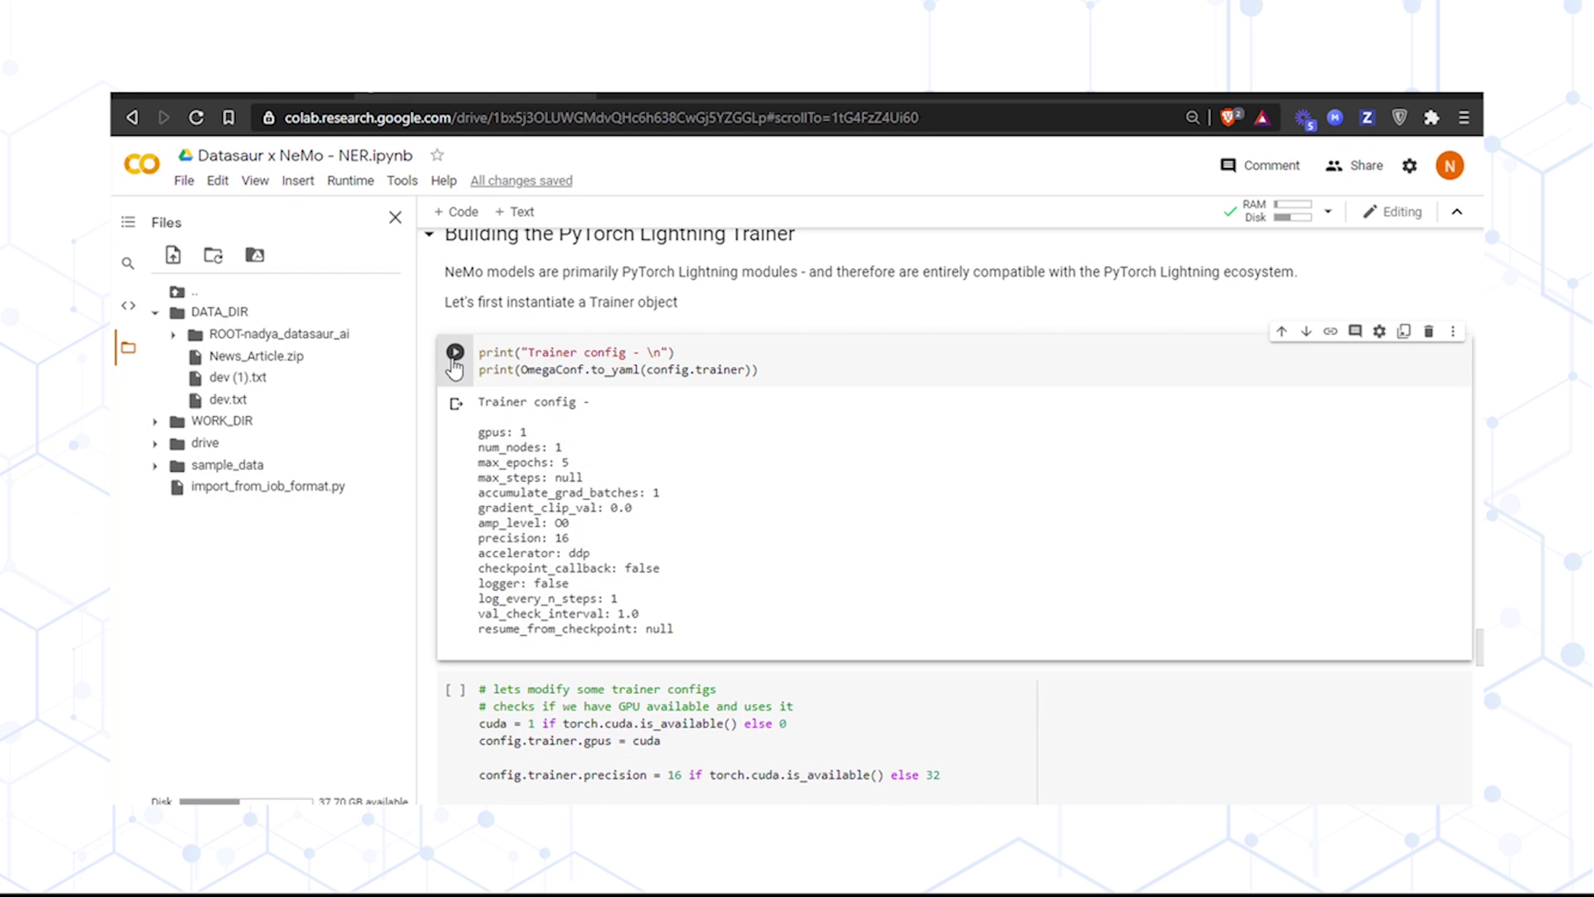
scroll(578, 502, down, 4)
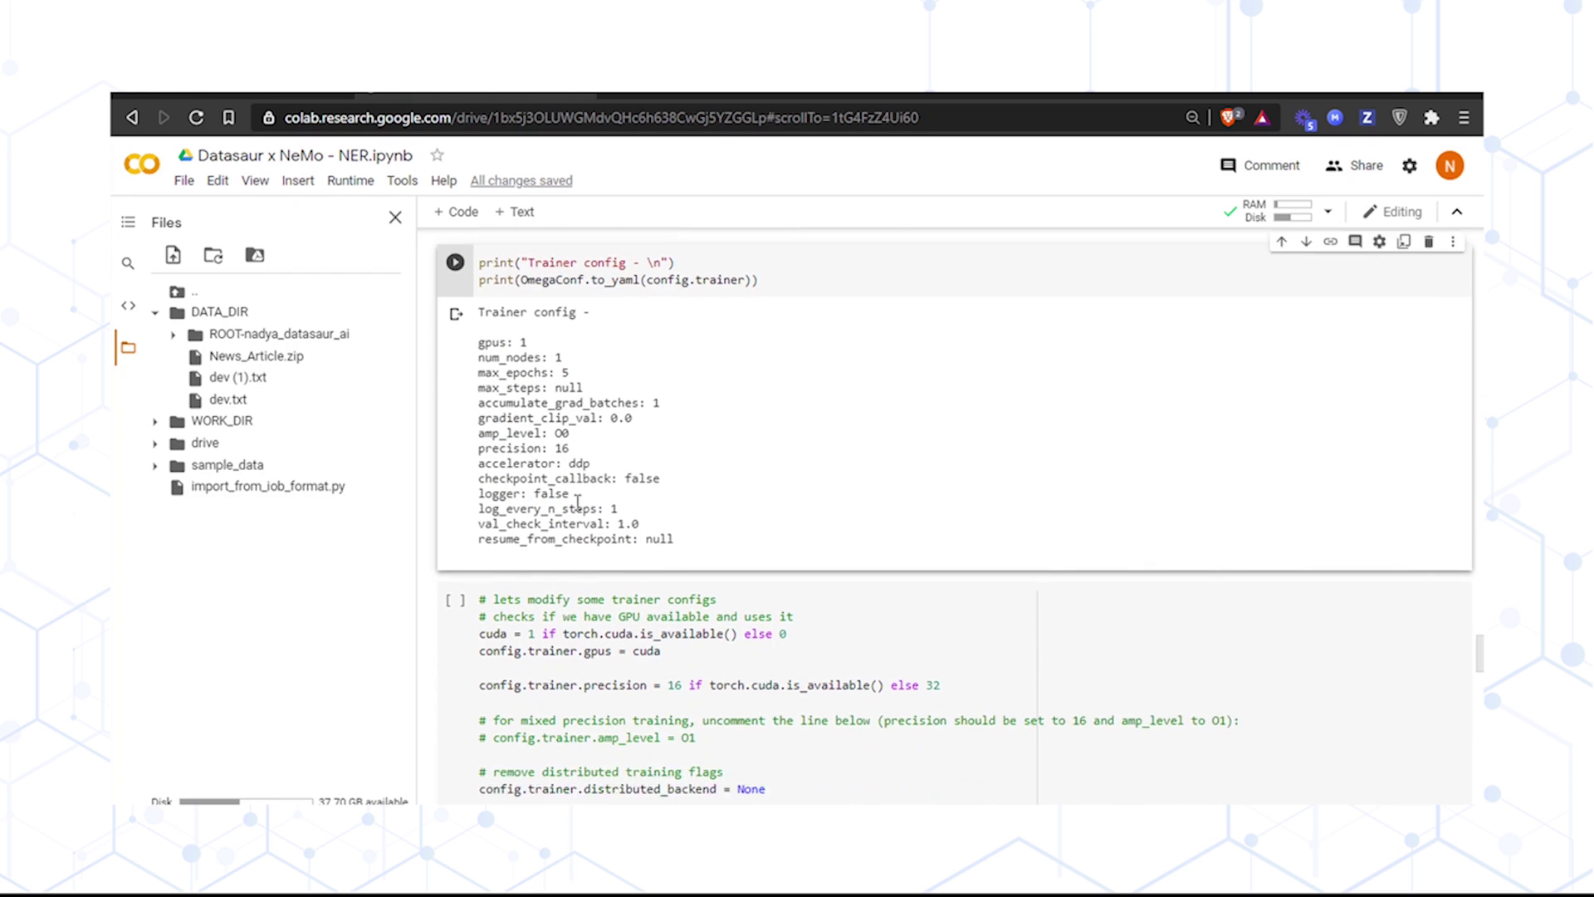
Create the GPU, 16-bit trainer and start the experiment manager logging to nemo_experiments/token_classification_model.
click(454, 384)
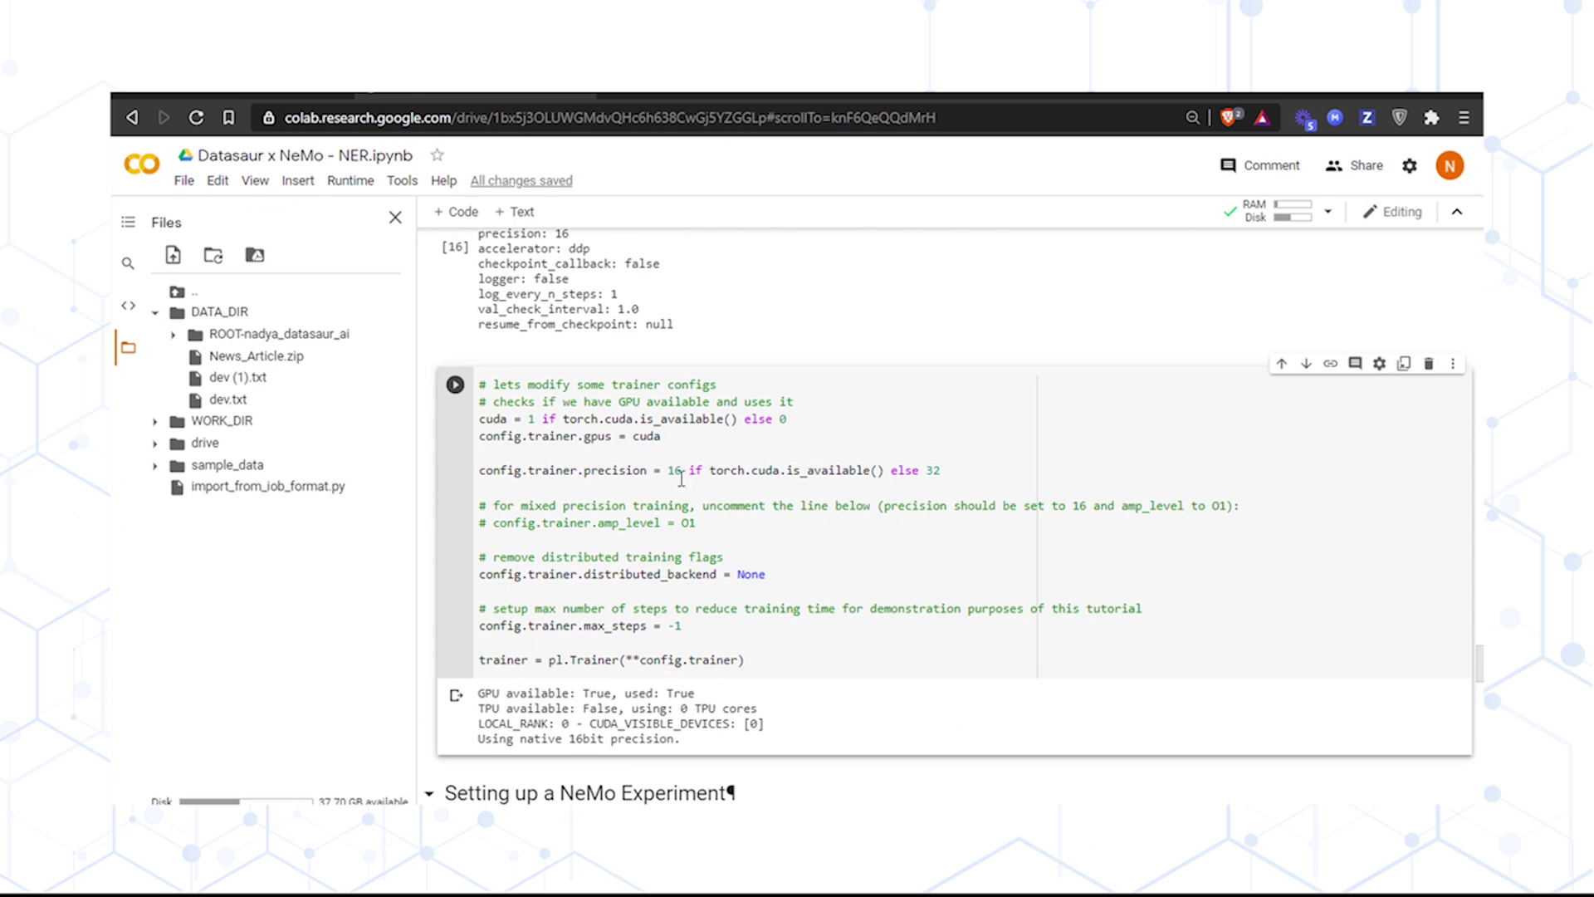
scroll(718, 512, down, 6)
click(718, 440)
key(ctrl+Return)
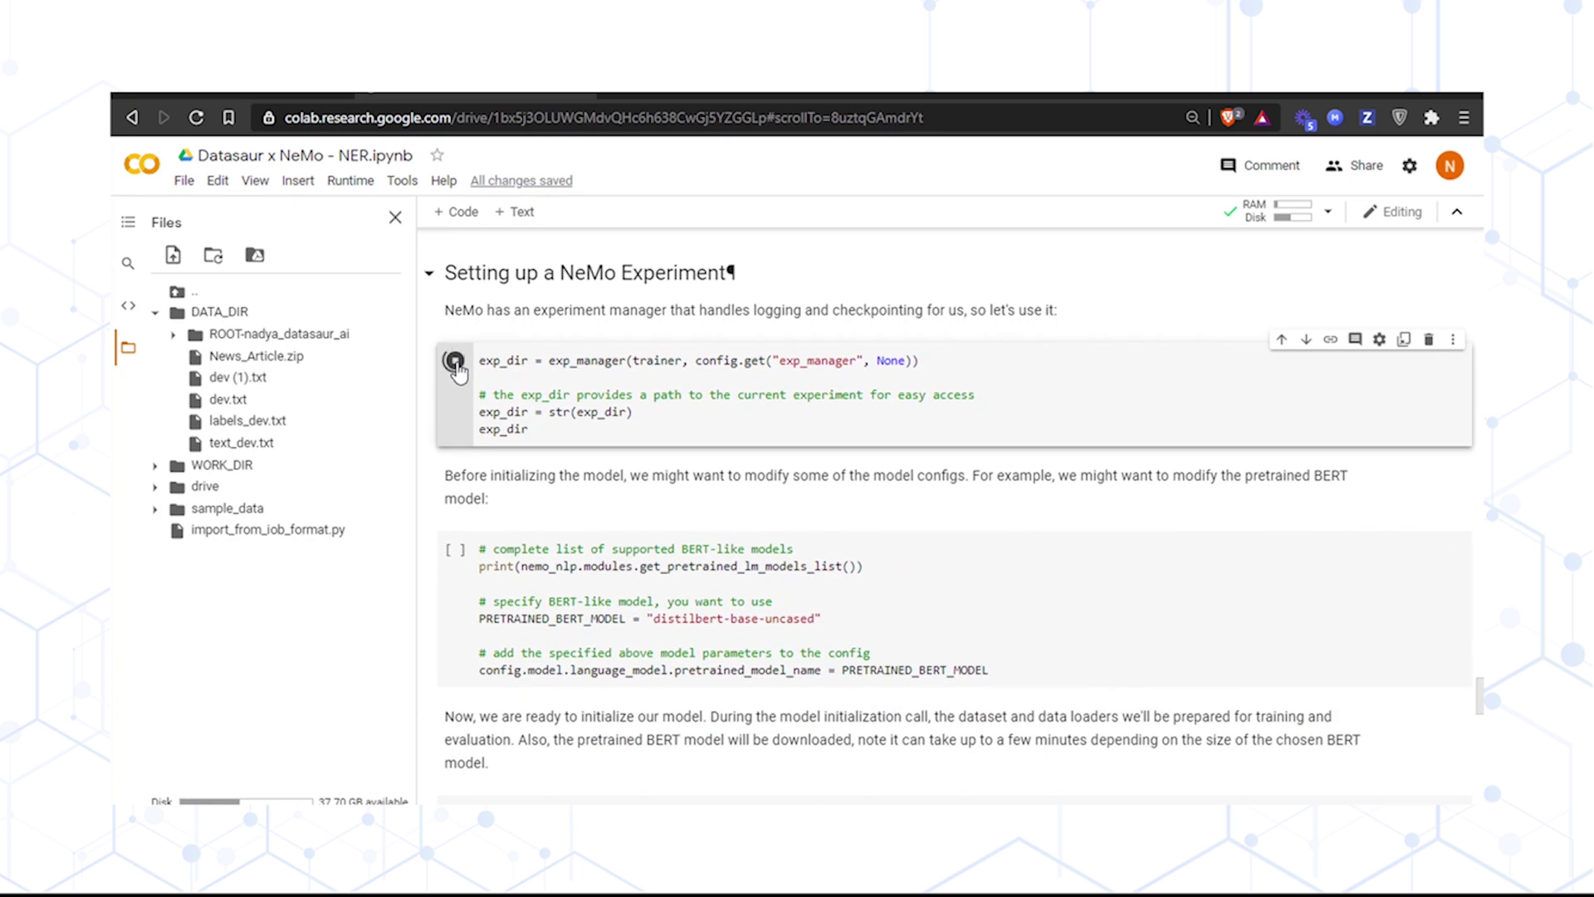
scroll(601, 606, down, 3)
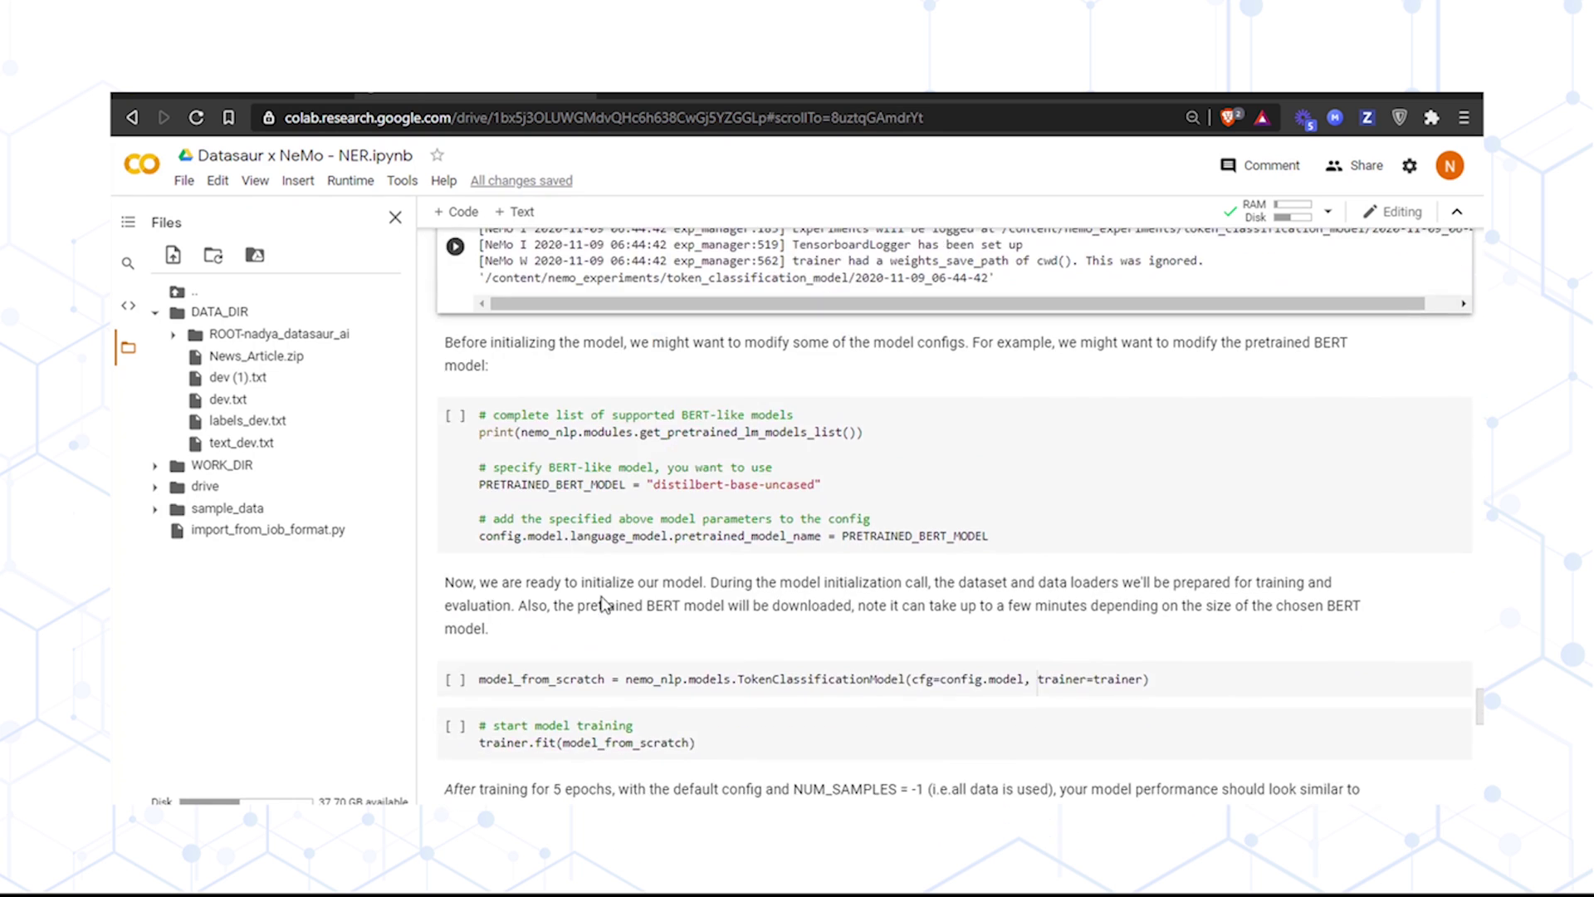
click(455, 417)
scroll(800, 366, down, 5)
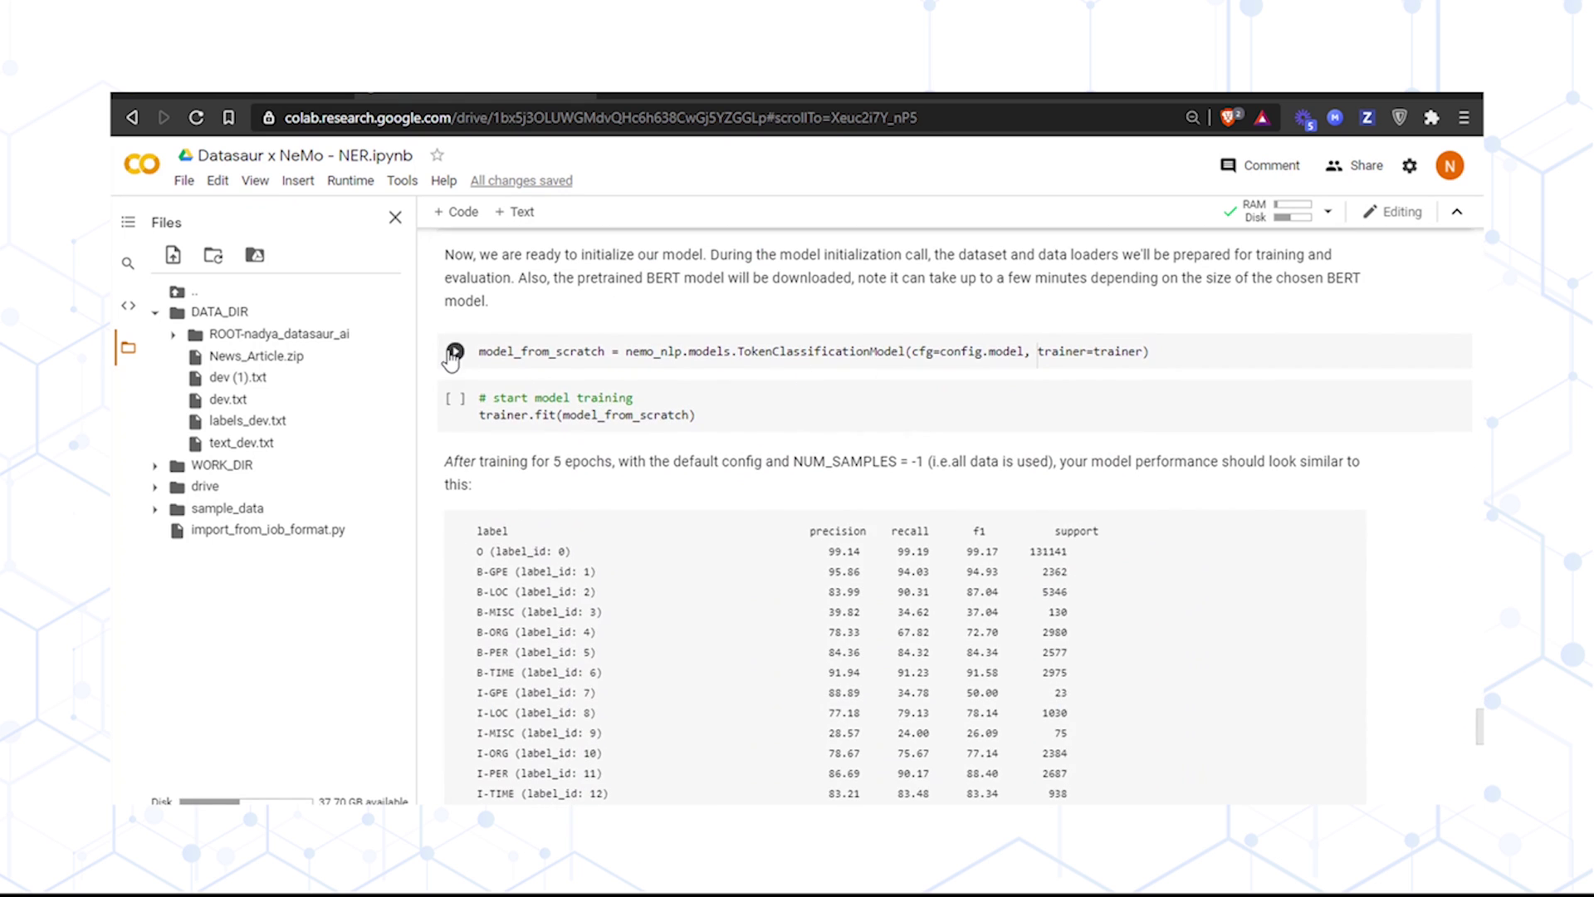
Build the NER model from scratch and train one epoch, reaching val_loss 2.05497 and 73.55 micro average.
click(454, 352)
scroll(681, 532, down, 3)
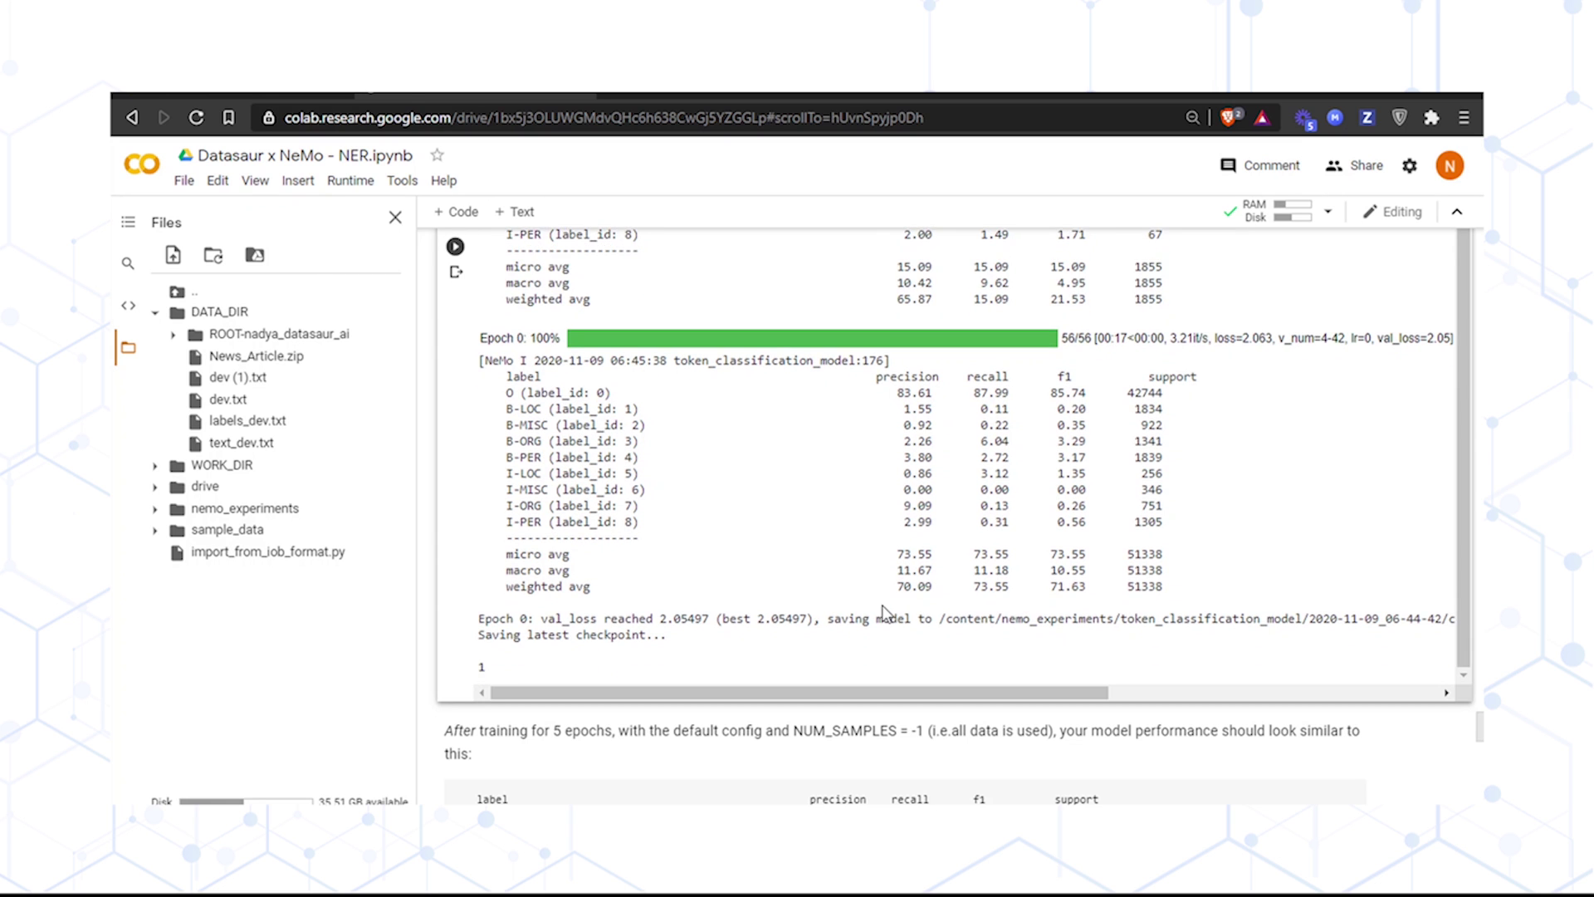
scroll(954, 598, down, 5)
scroll(887, 613, down, 4)
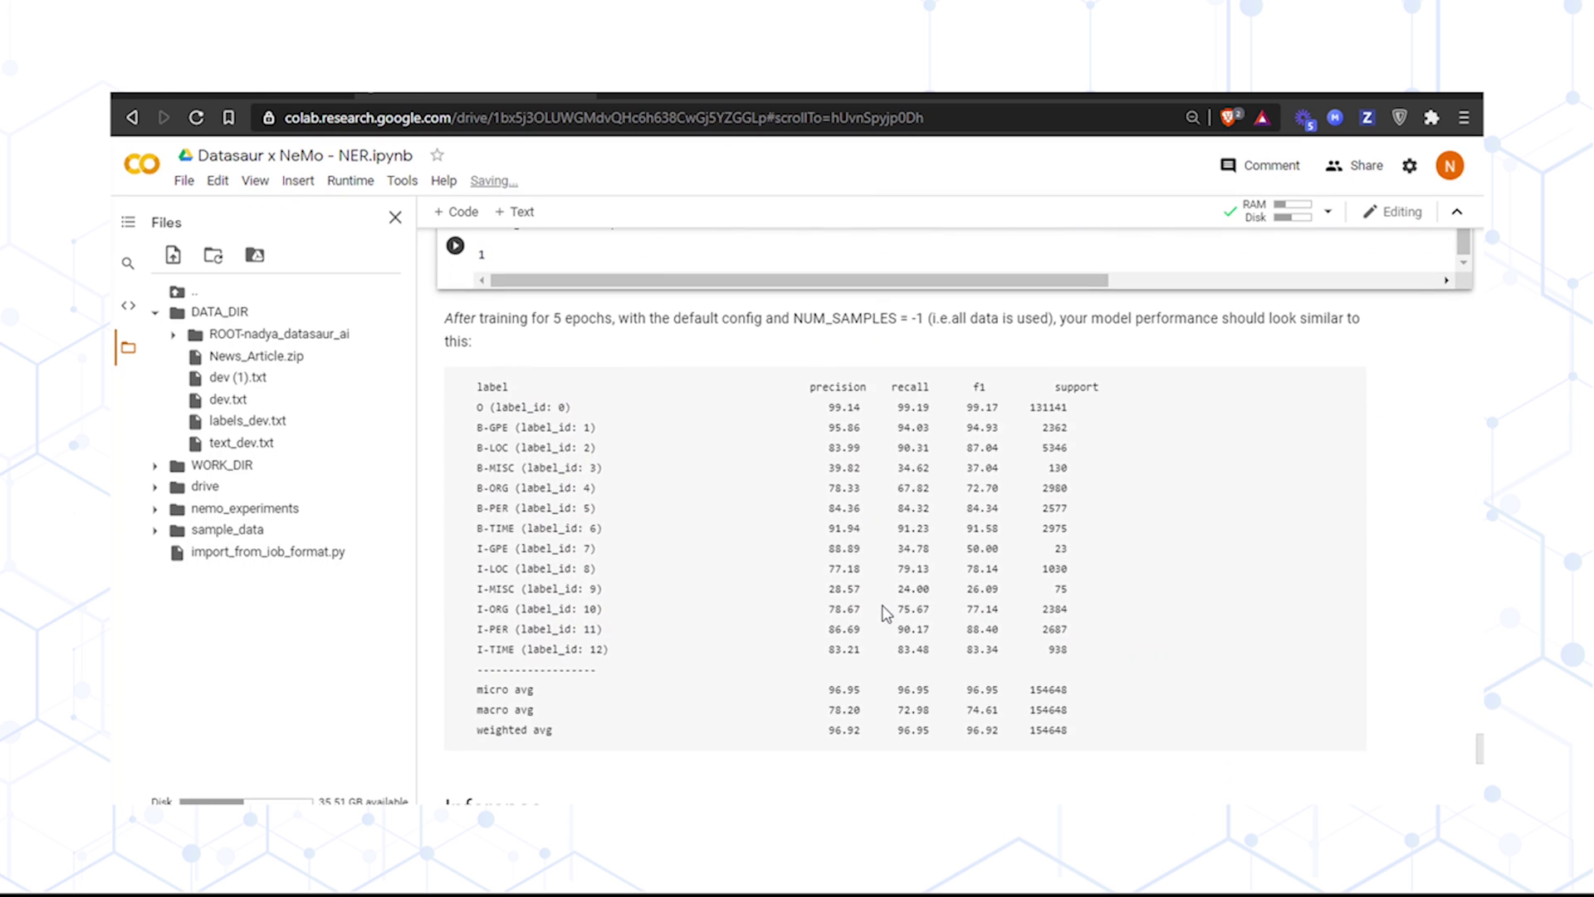
scroll(887, 613, down, 4)
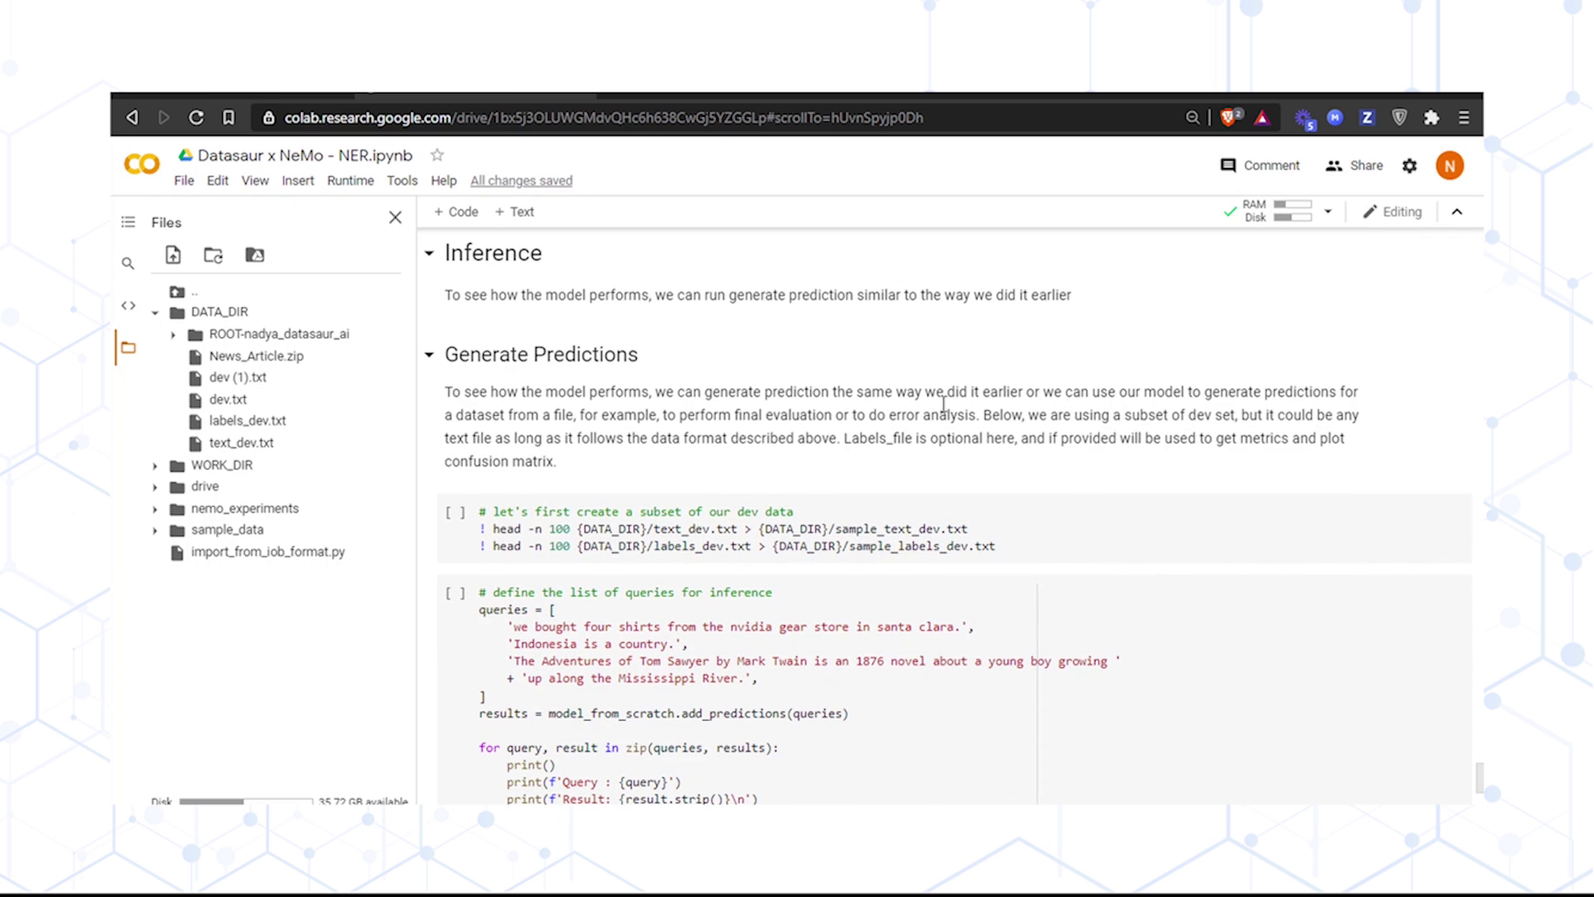
Take the first 100 dev lines and predict entities for the three sample queries.
click(455, 513)
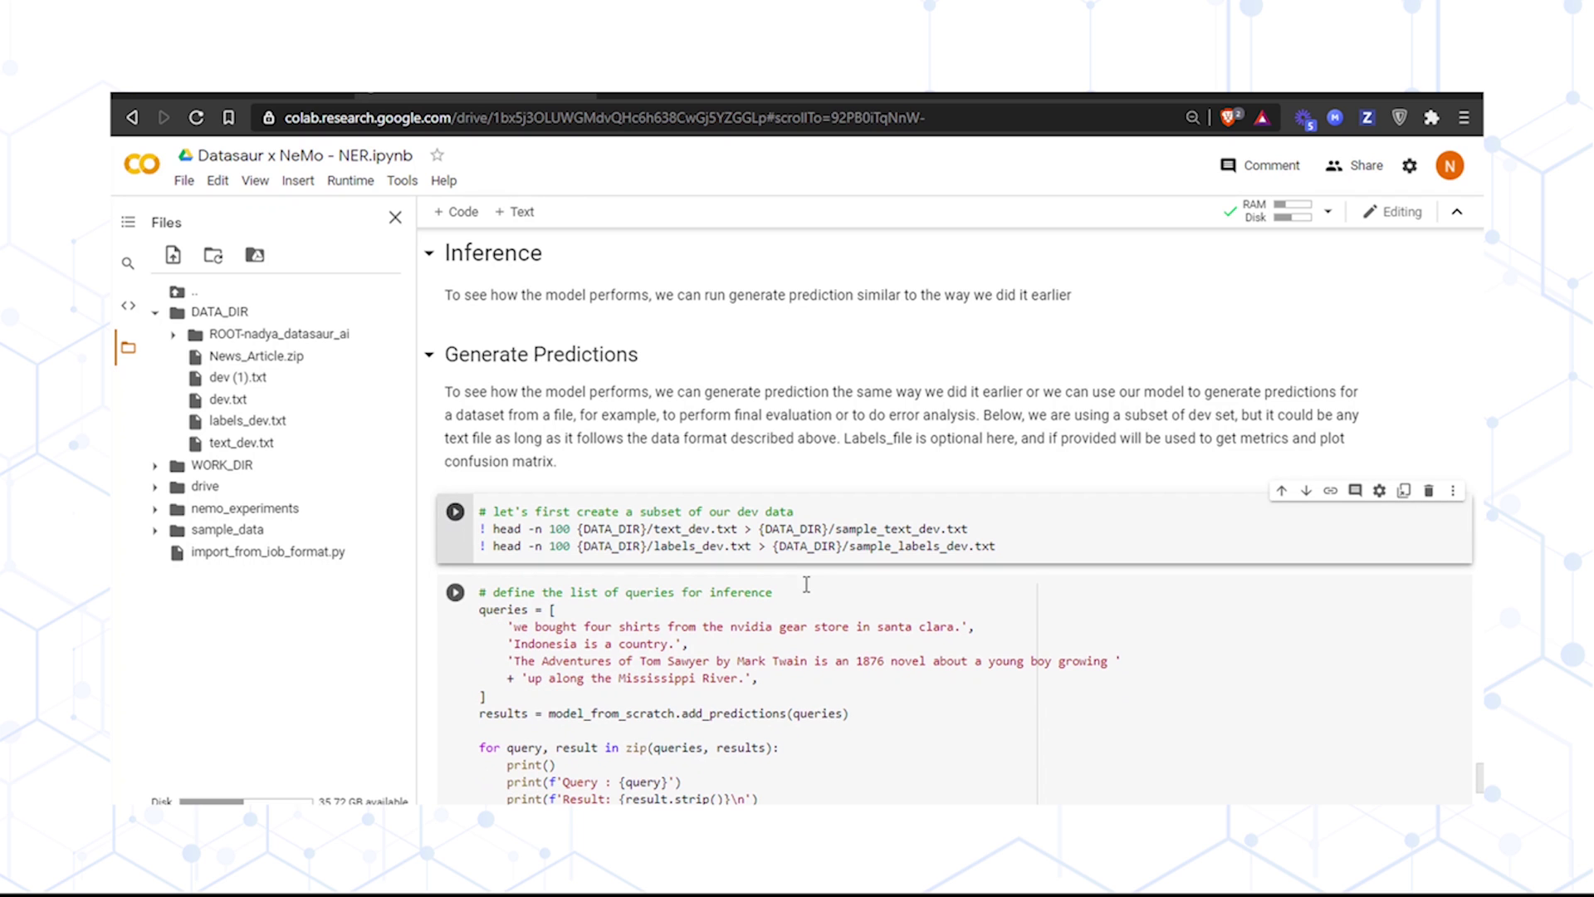
click(456, 593)
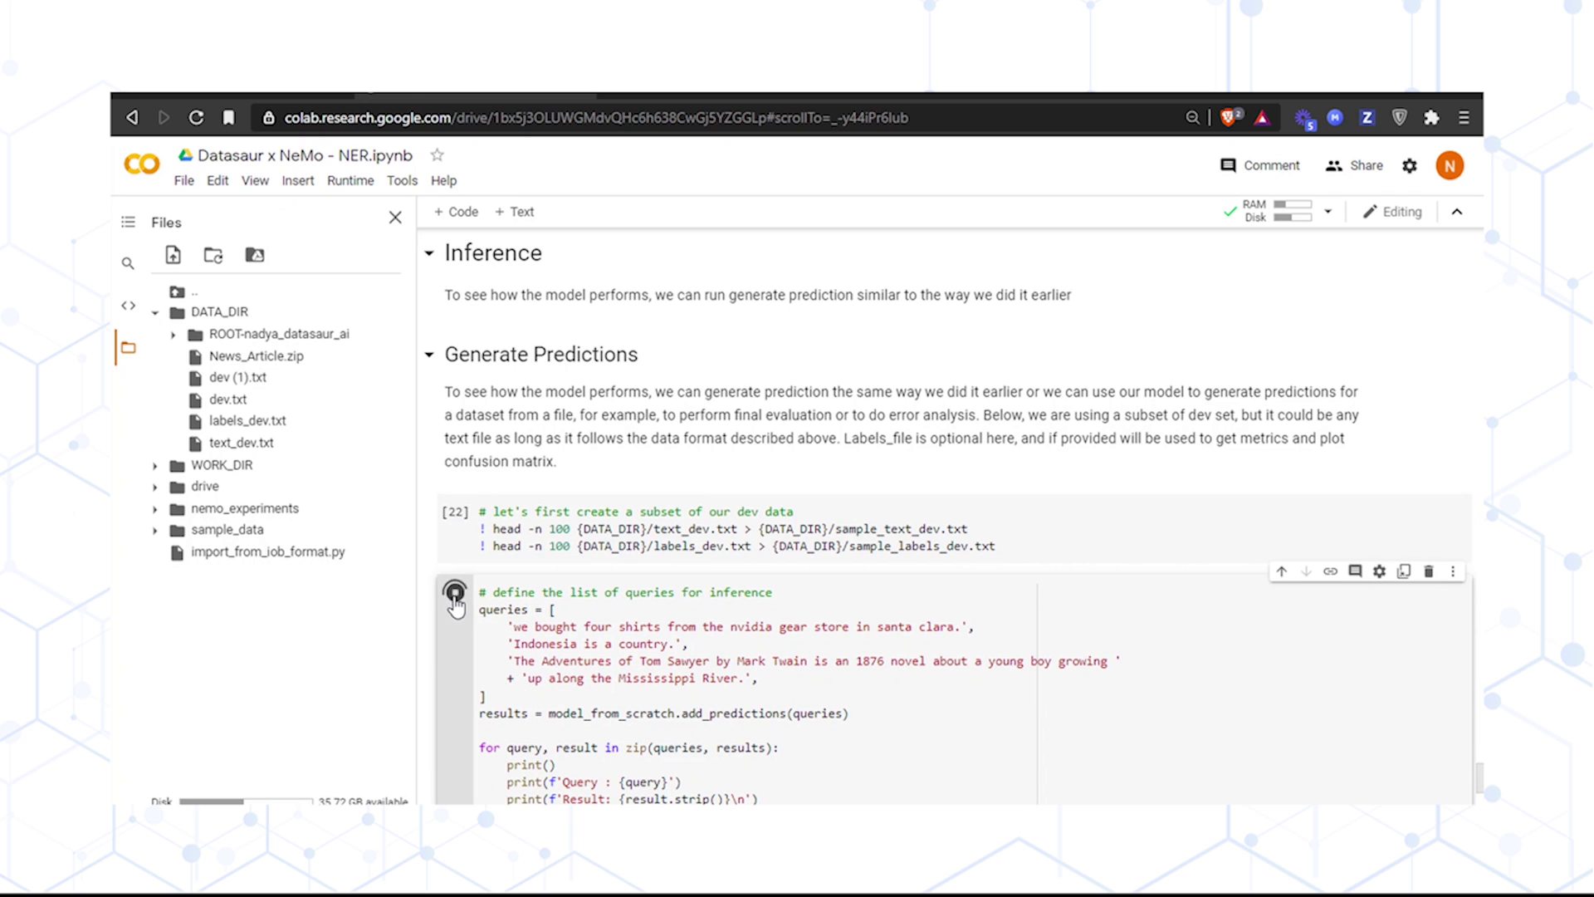
scroll(748, 618, down, 3)
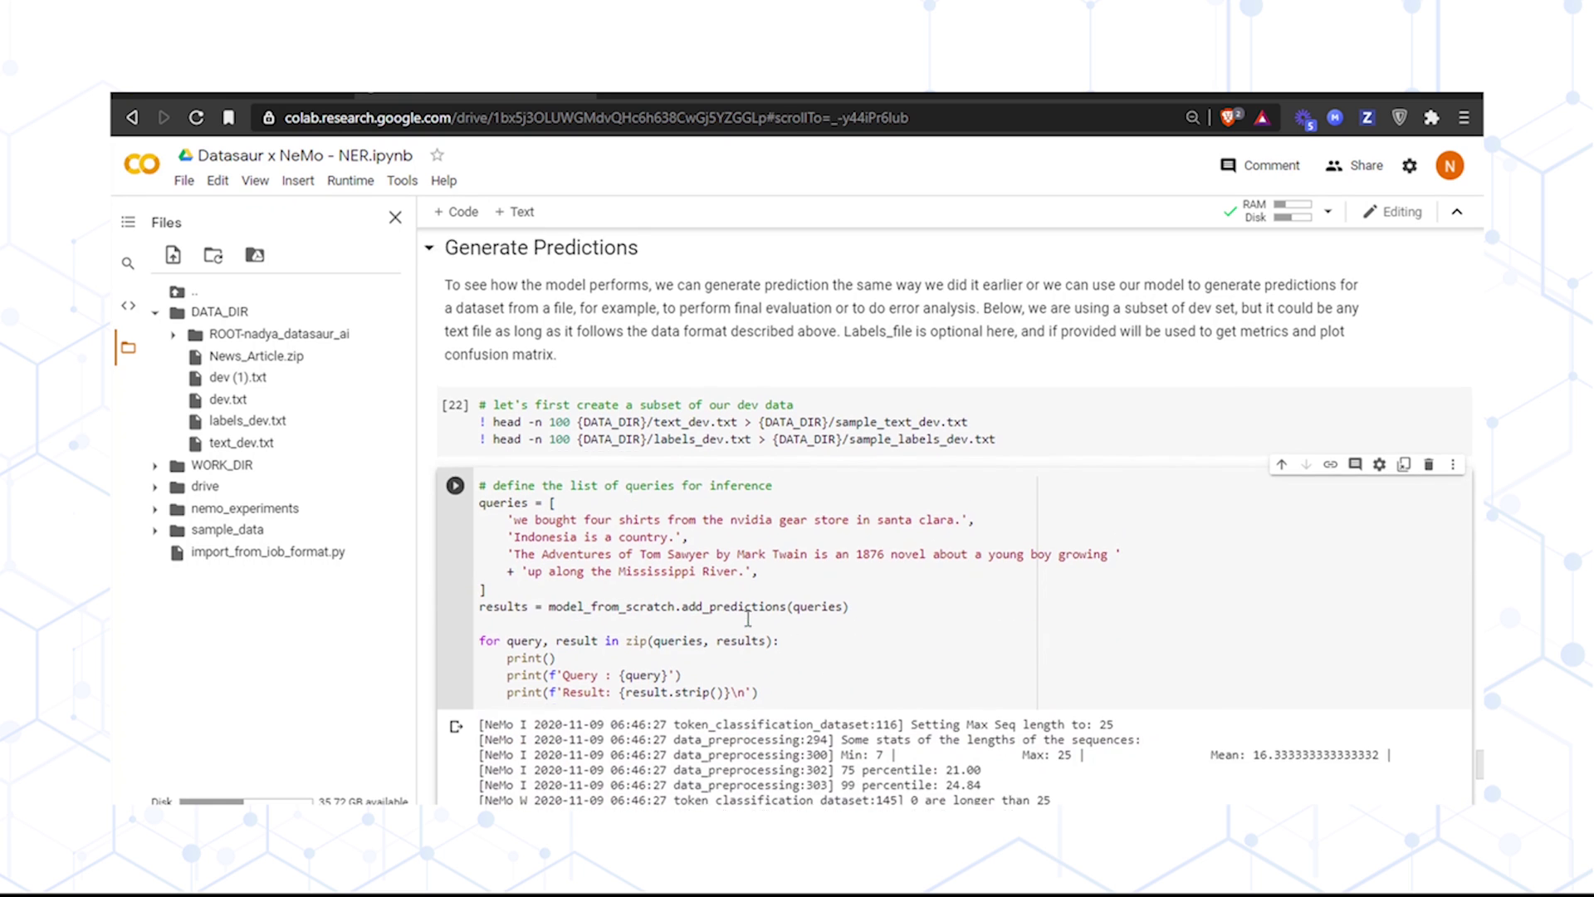
scroll(748, 618, down, 3)
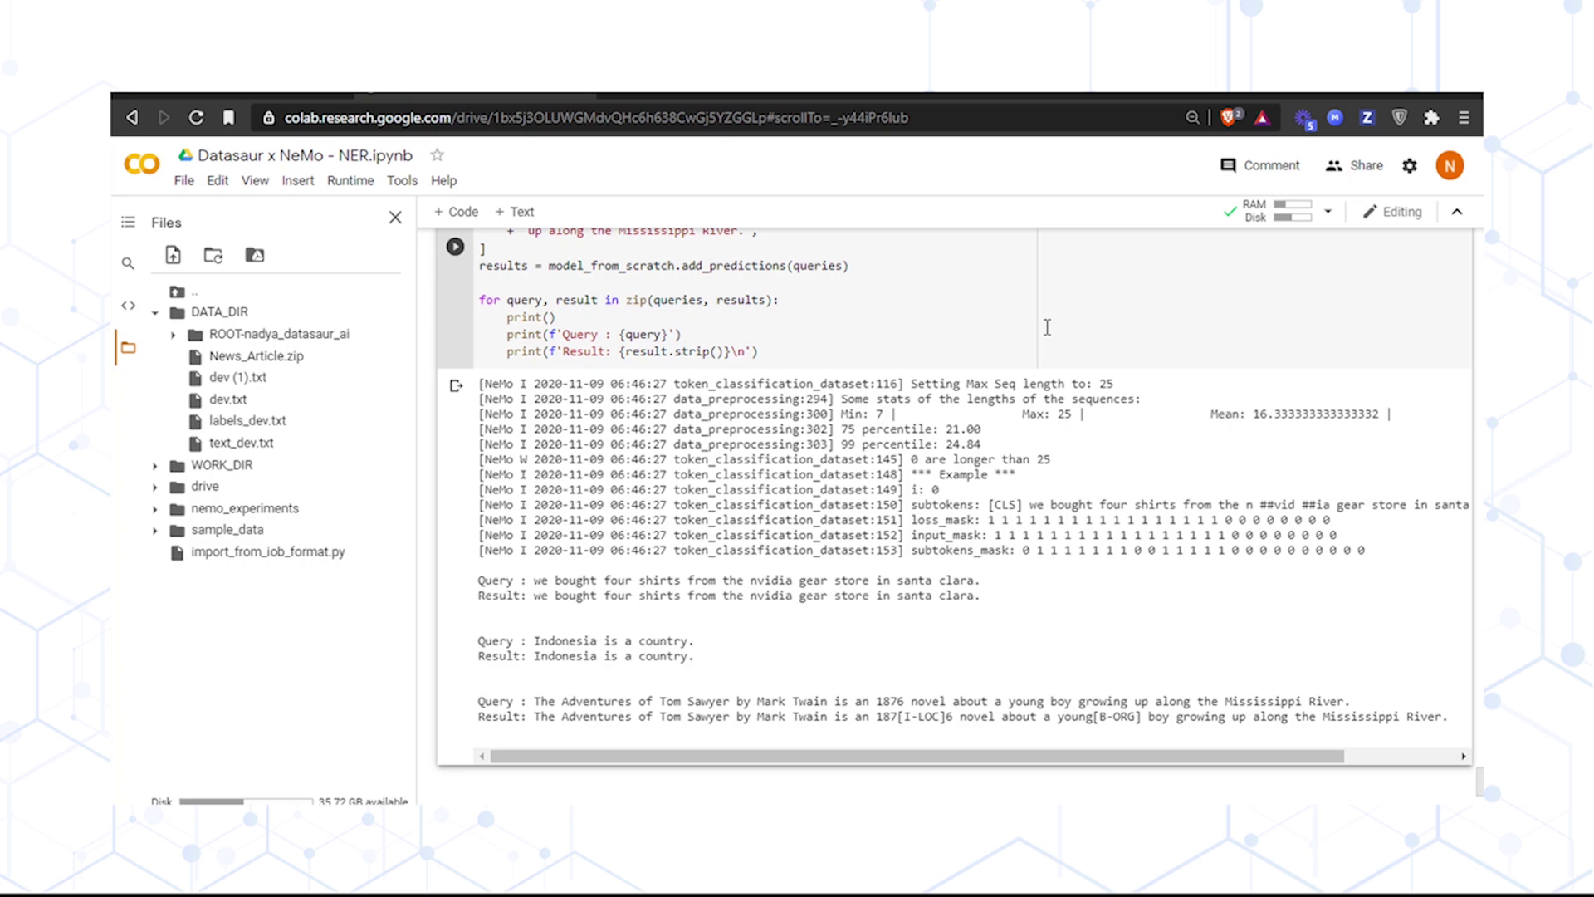
scroll(1067, 433, down, 3)
scroll(1067, 430, up, 5)
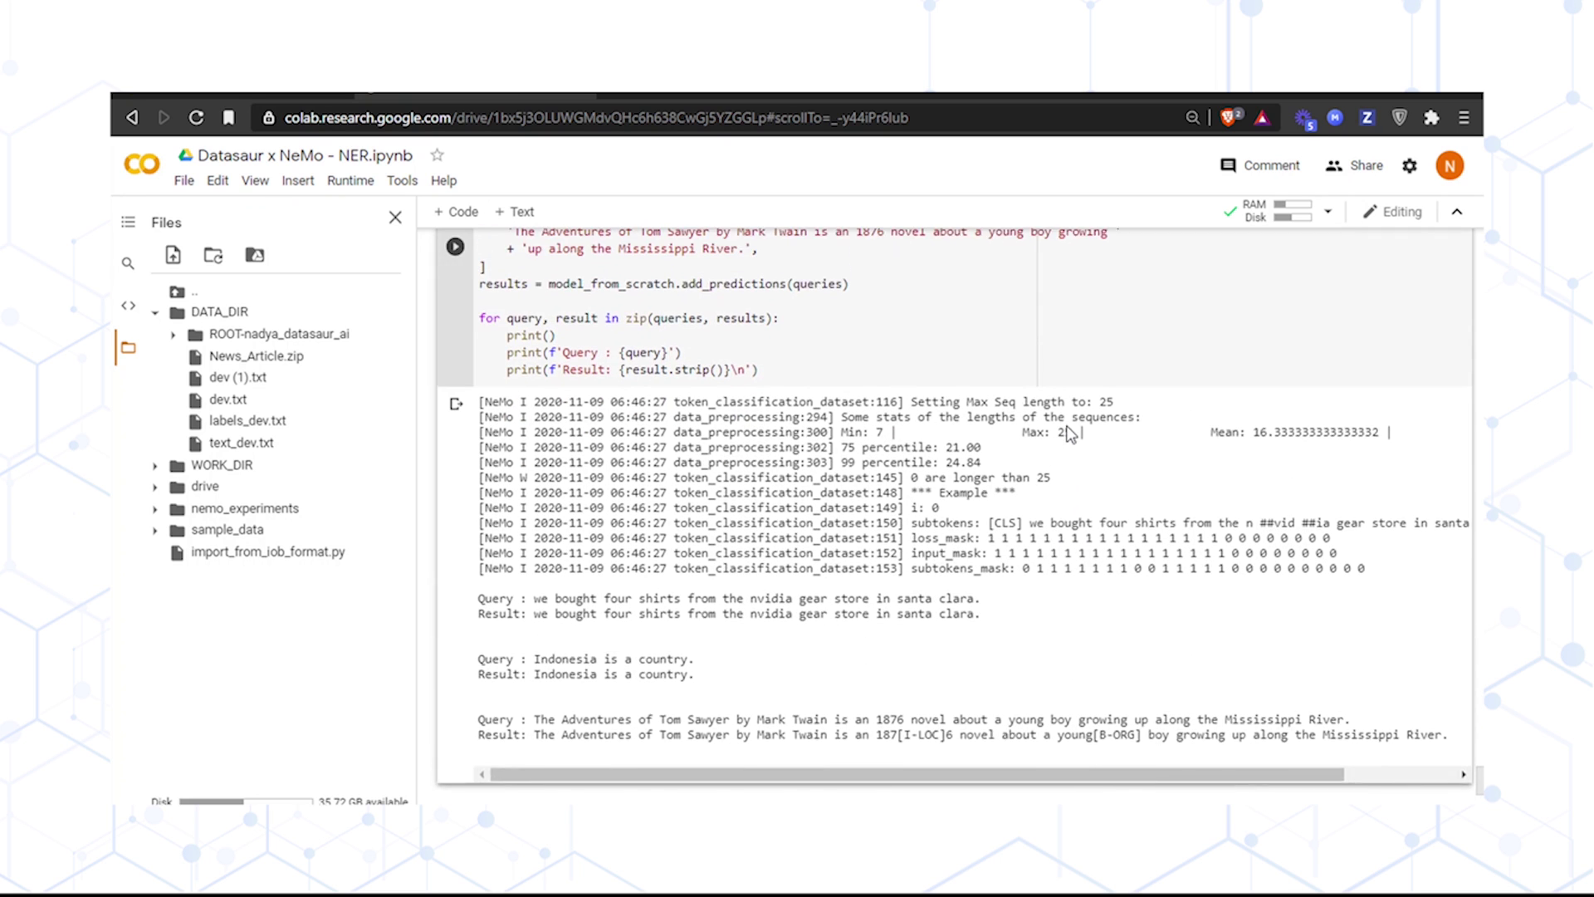